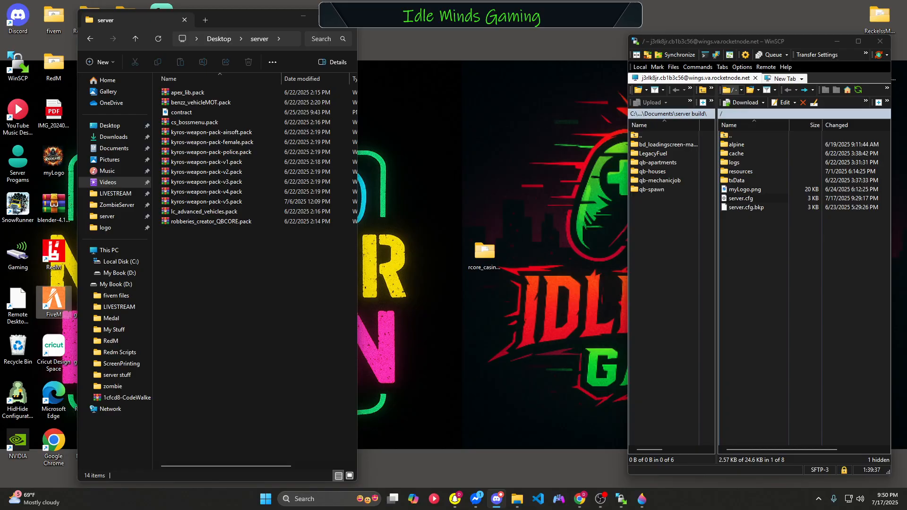
pyautogui.click(476, 499)
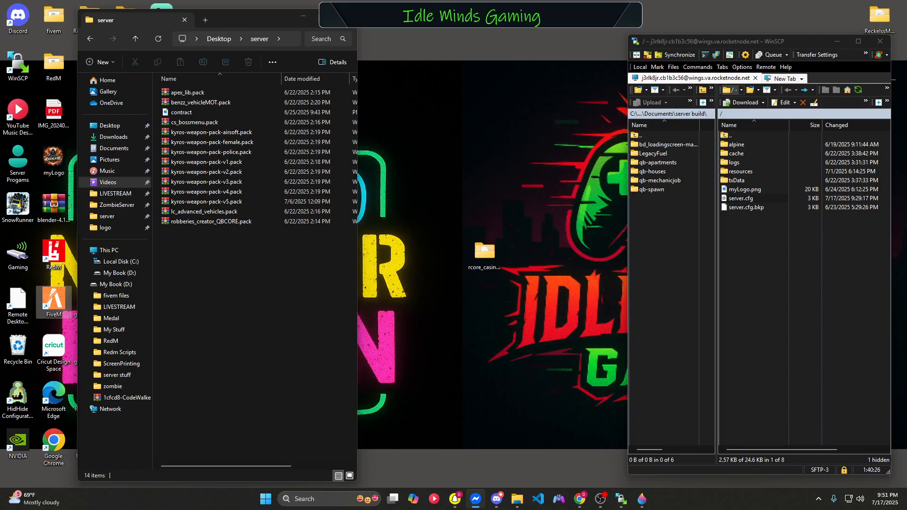
# Extract the robberies_creator_QBCORE.pack archive into a folder of the same name inside the server folder, and close the archive
pyautogui.doubleClick(213, 226)
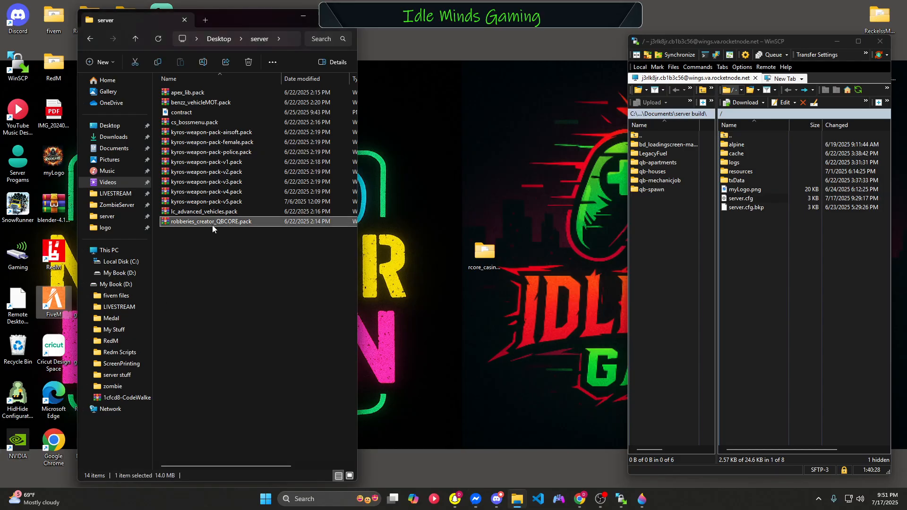
pyautogui.click(266, 101)
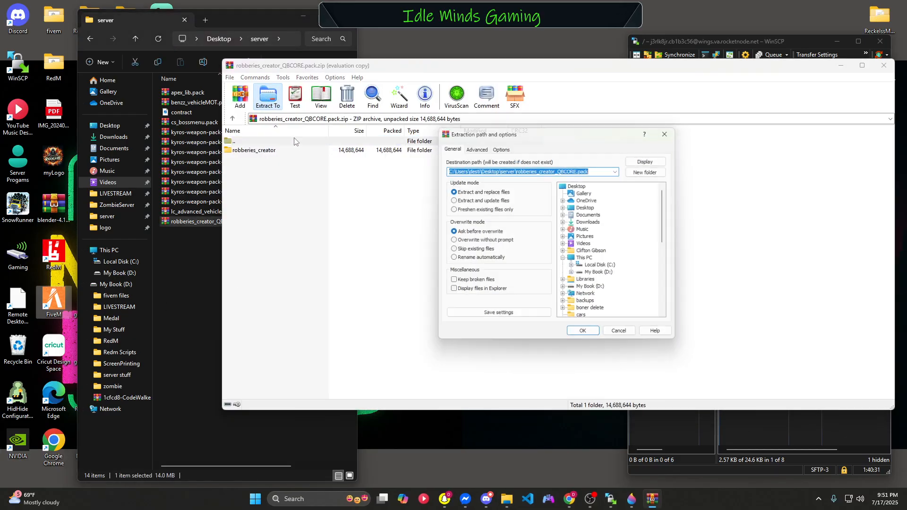
pyautogui.click(607, 247)
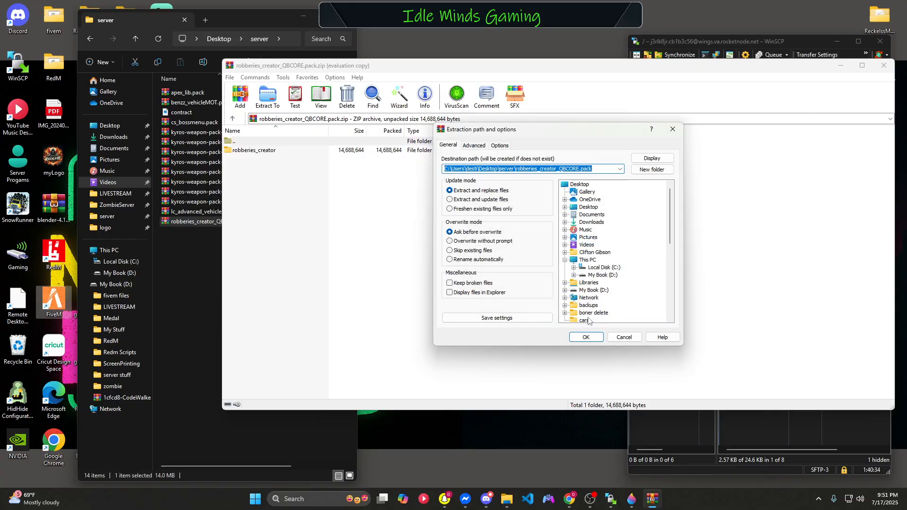
pyautogui.click(586, 337)
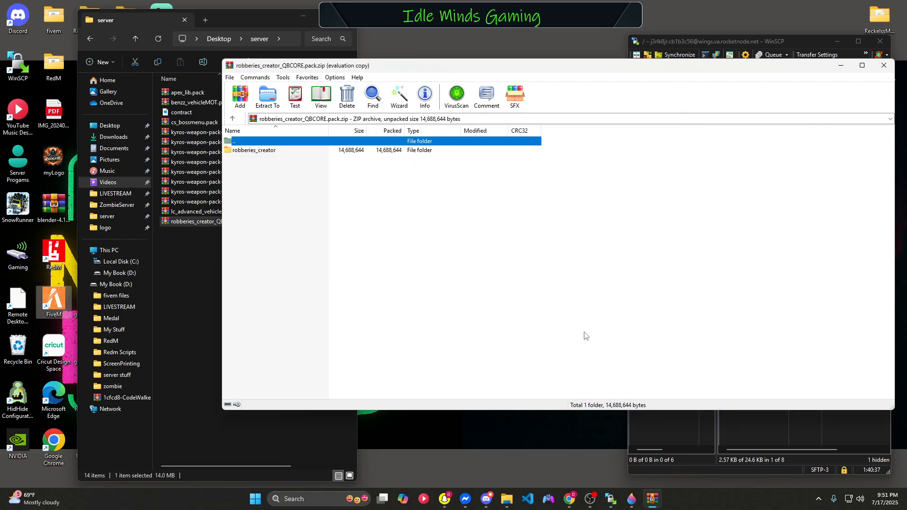
pyautogui.click(884, 66)
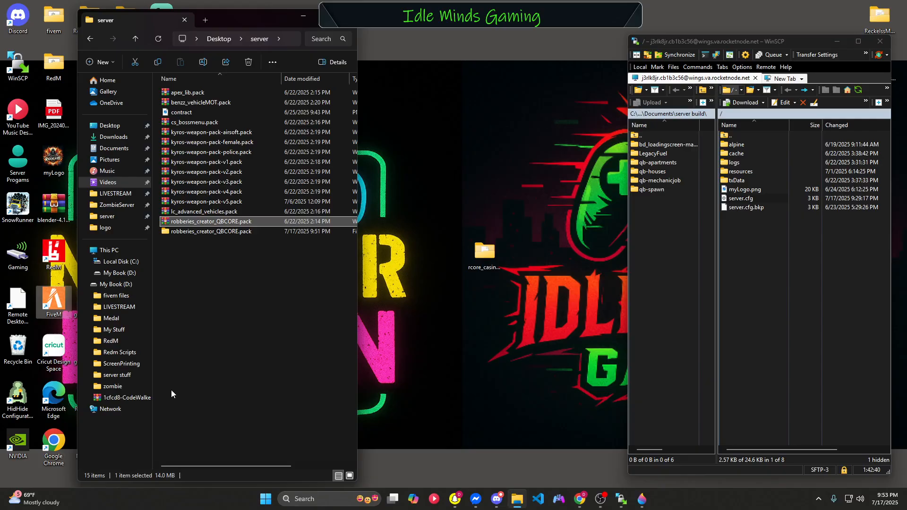
# Open the READ_ME file in the extracted robberies_creator folder and copy its Installation documentation link
pyautogui.doubleClick(190, 232)
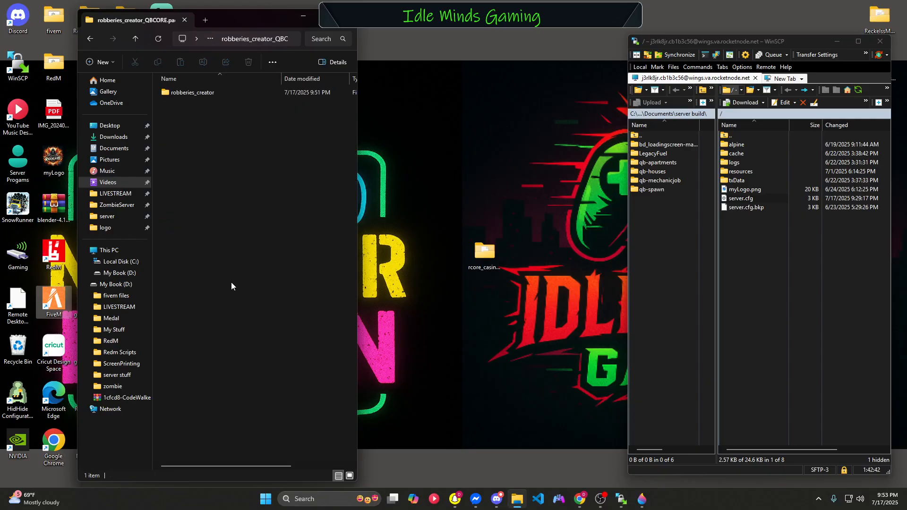
pyautogui.doubleClick(196, 93)
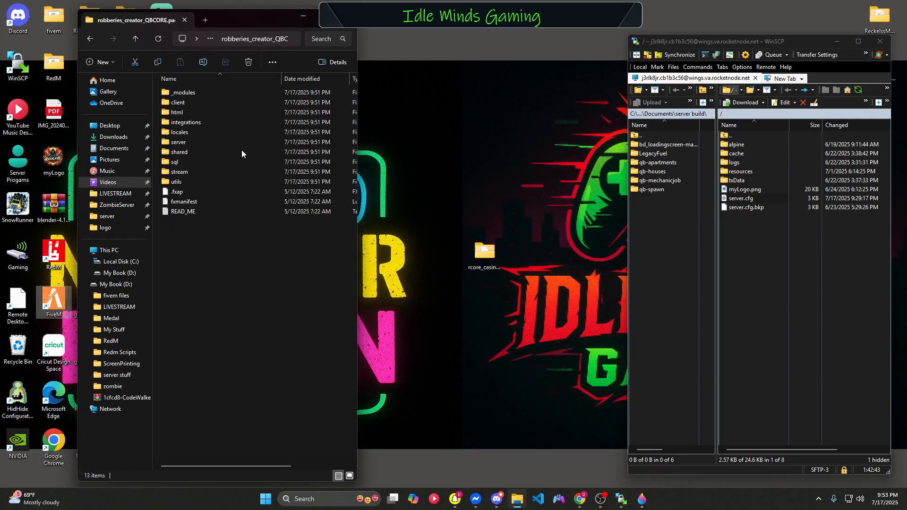
pyautogui.doubleClick(198, 213)
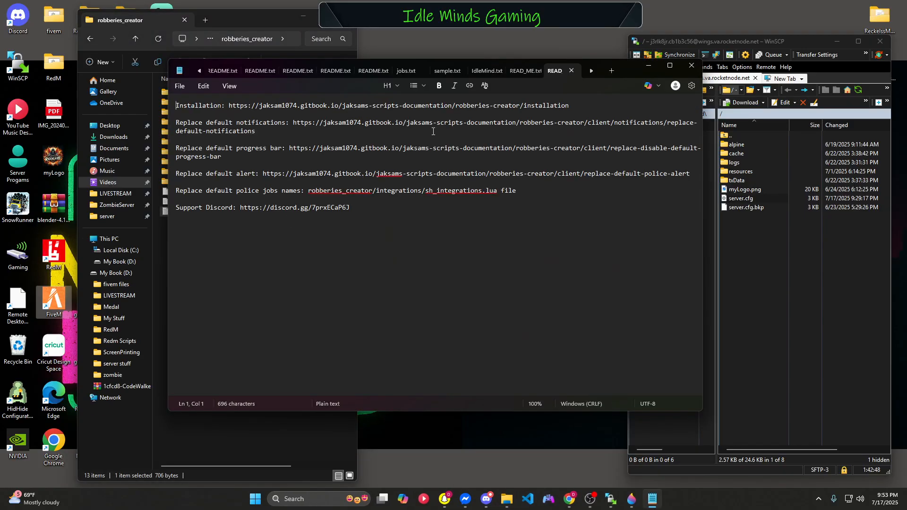
pyautogui.moveTo(562, 105); pyautogui.dragTo(229, 106)
pyautogui.rightClick(247, 110)
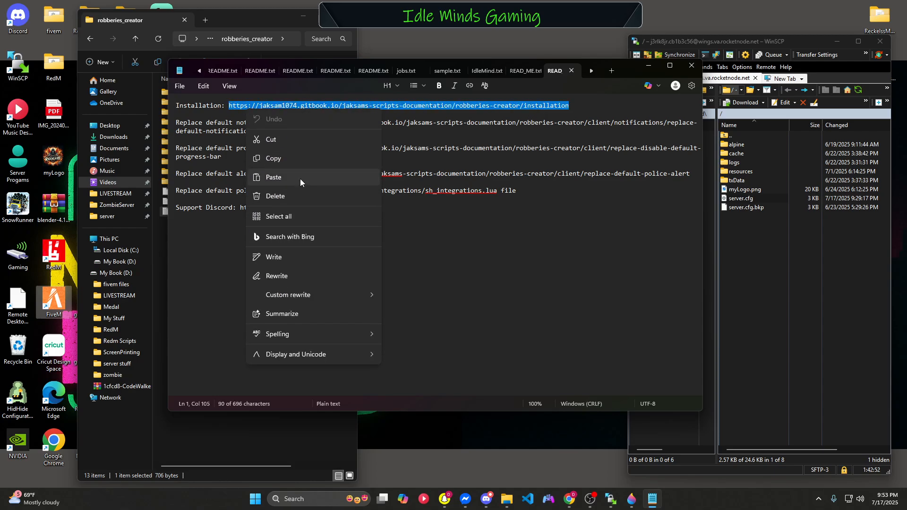
pyautogui.click(288, 157)
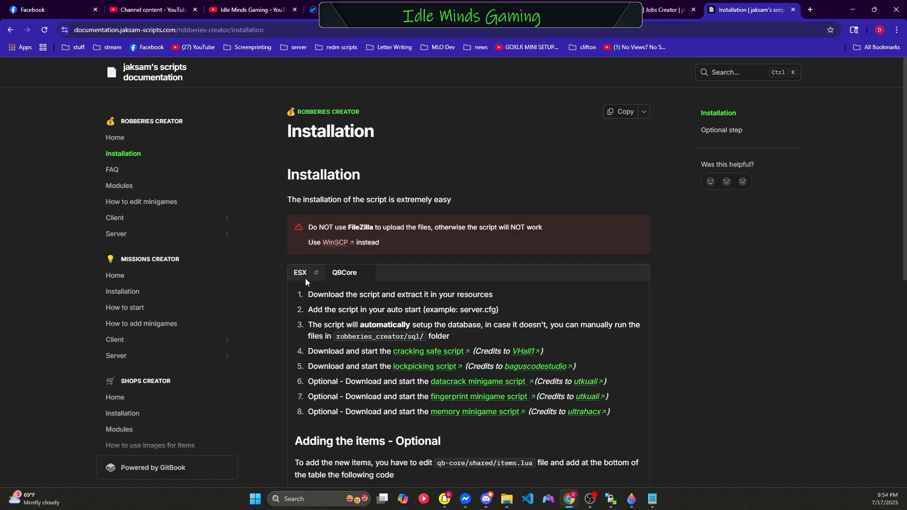
# Read the QBCore installation instructions for Robberies Creator, including the required minigame scripts, the item code and the optional step
pyautogui.scroll(-2, 308, 282)
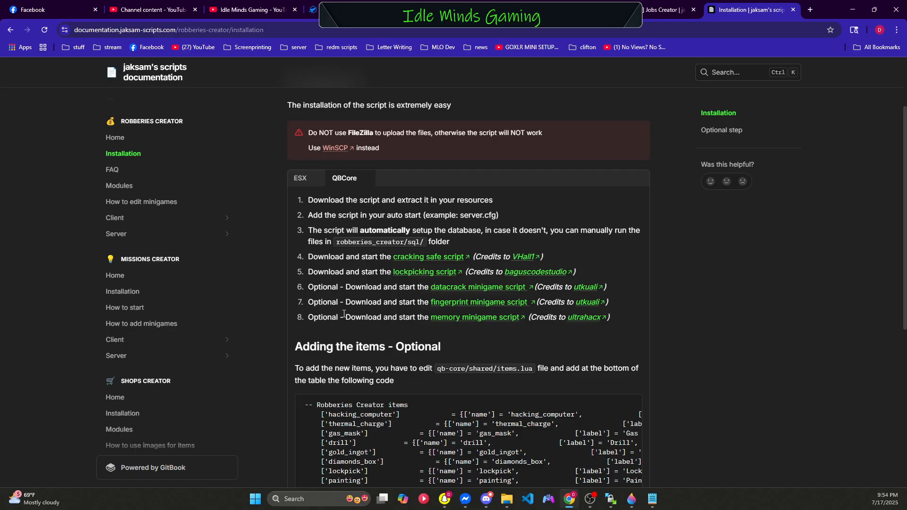
pyautogui.scroll(-5, 344, 314)
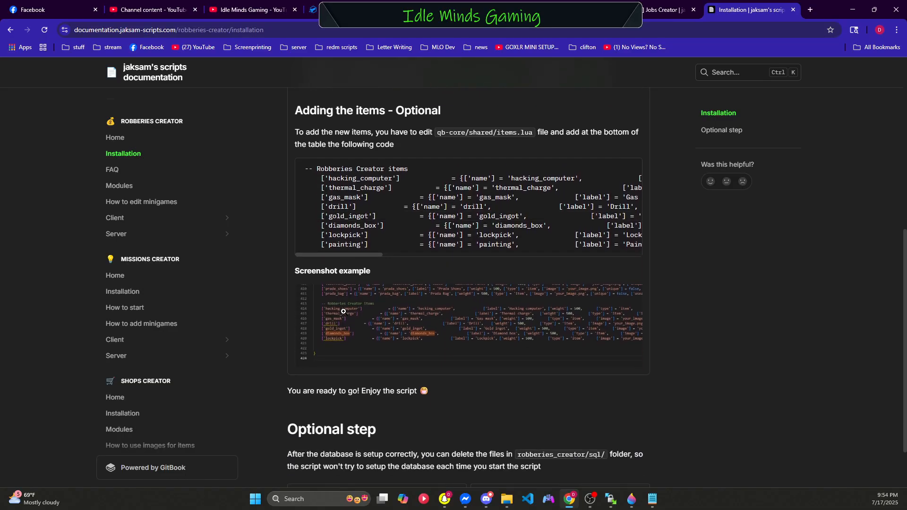
pyautogui.scroll(-2, 407, 203)
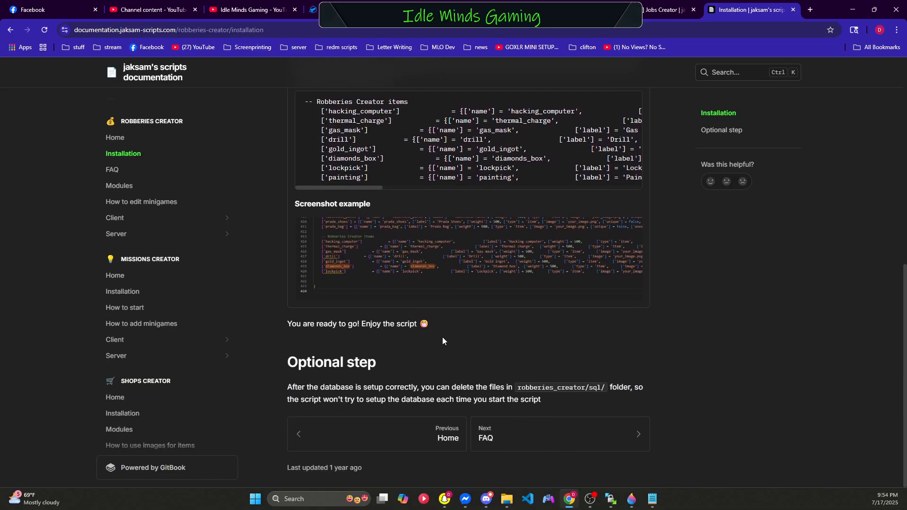
pyautogui.scroll(4, 438, 333)
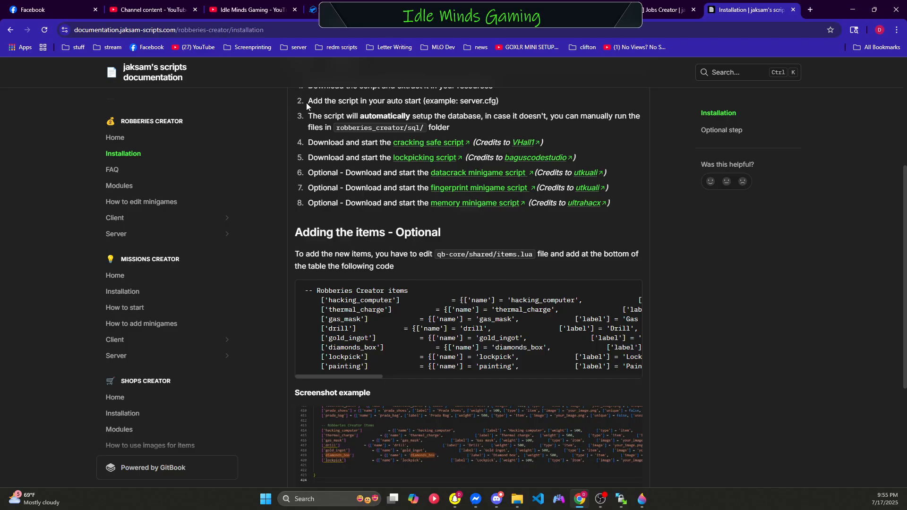
pyautogui.moveTo(355, 376); pyautogui.dragTo(306, 371)
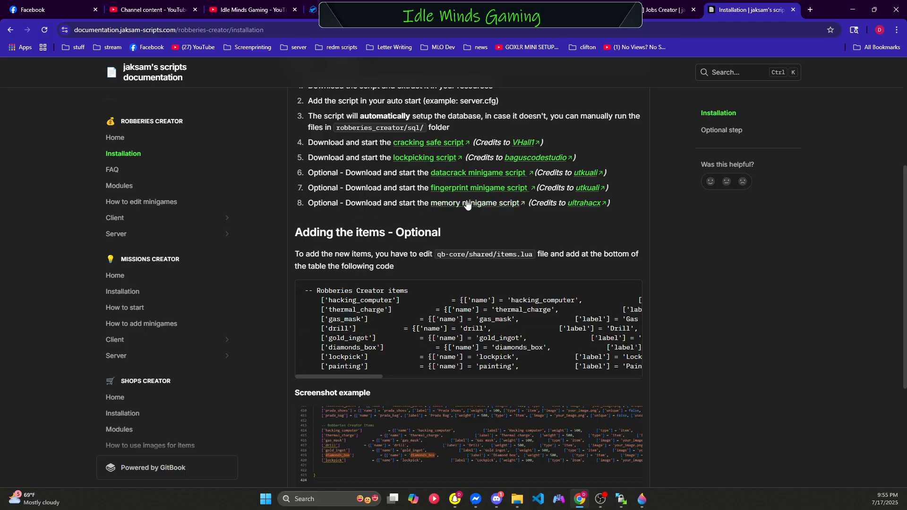
pyautogui.scroll(3, 467, 204)
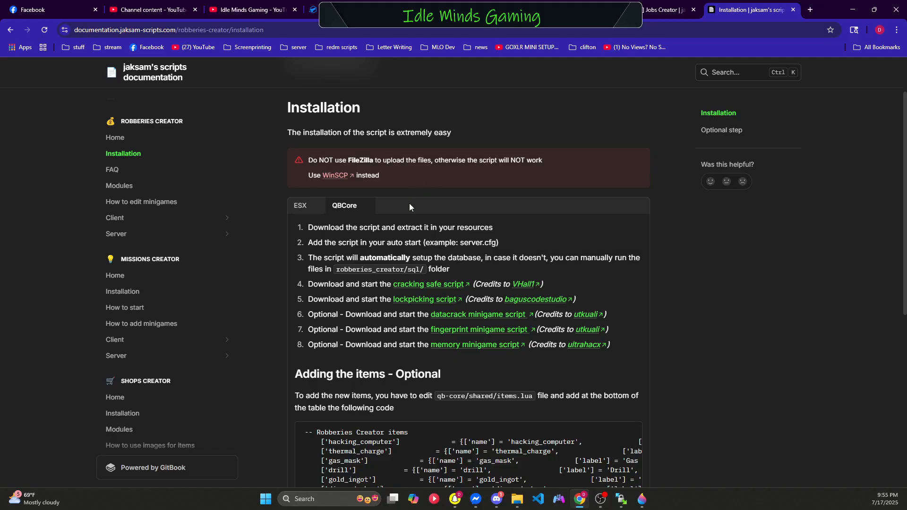
pyautogui.scroll(-3, 416, 208)
pyautogui.scroll(2, 430, 218)
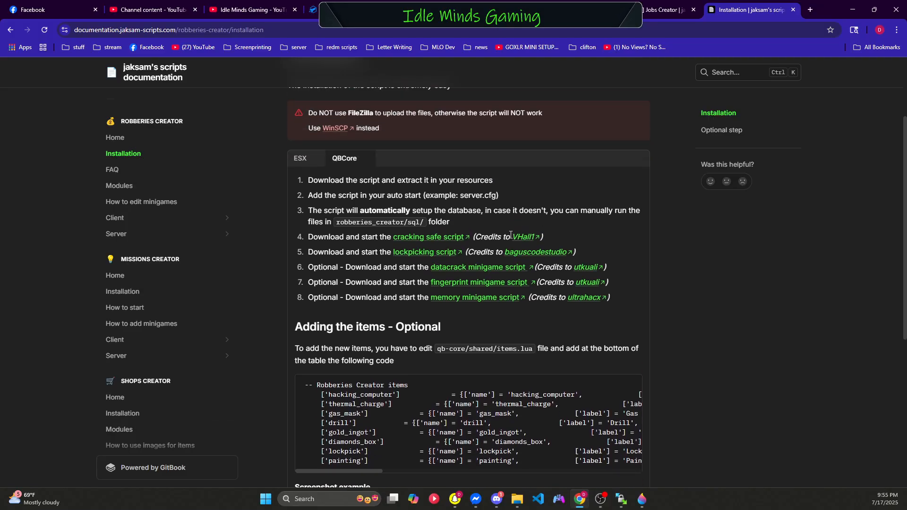
# Download the cracking safe script's pd-safe repository as a ZIP and close its page
pyautogui.click(435, 237)
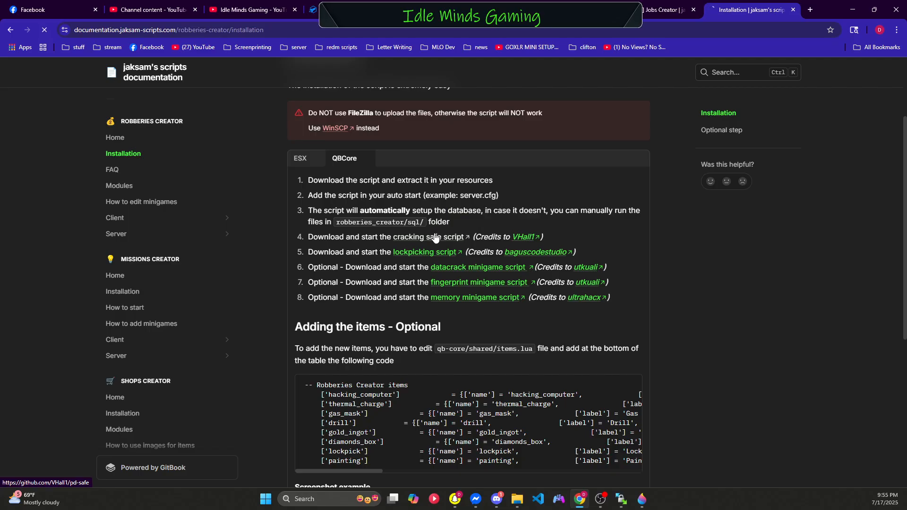
pyautogui.click(570, 171)
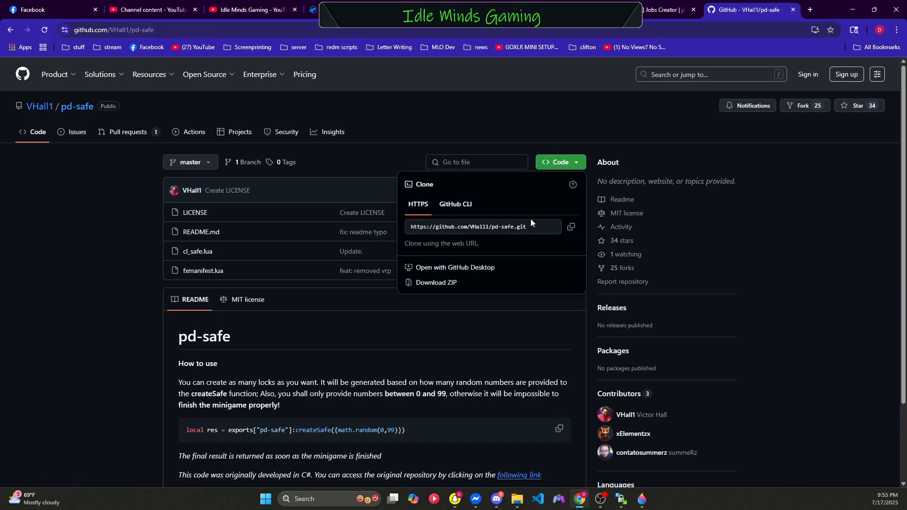
pyautogui.click(472, 283)
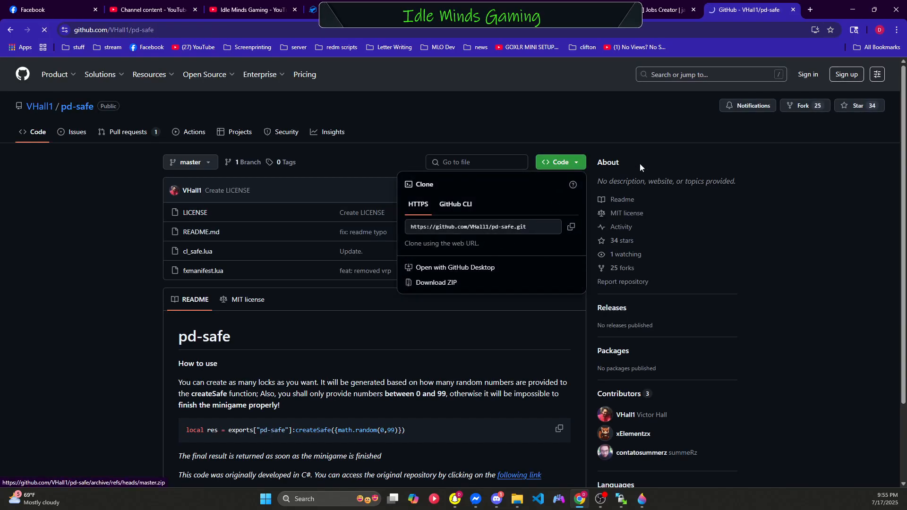
pyautogui.click(793, 9)
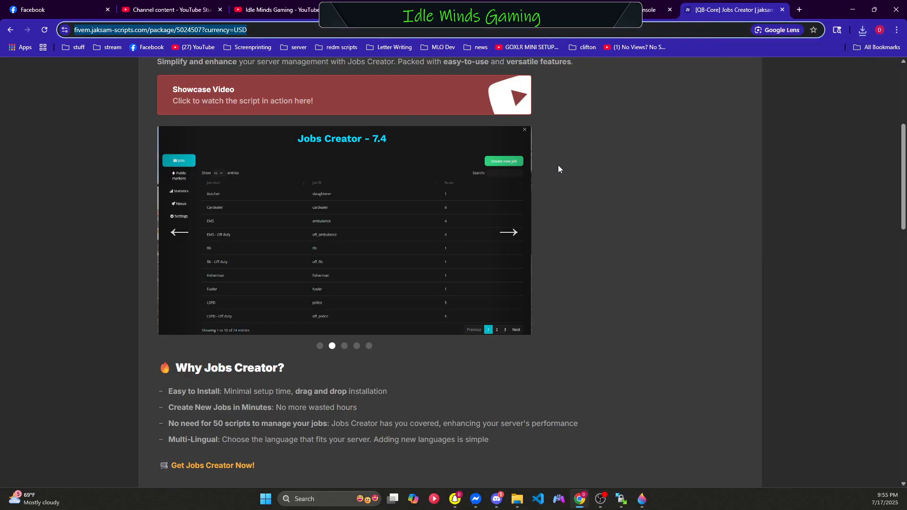
# Reopen the Robberies Creator installation guide from the copied link, replacing the Jobs Creator page
pyautogui.click(626, 28)
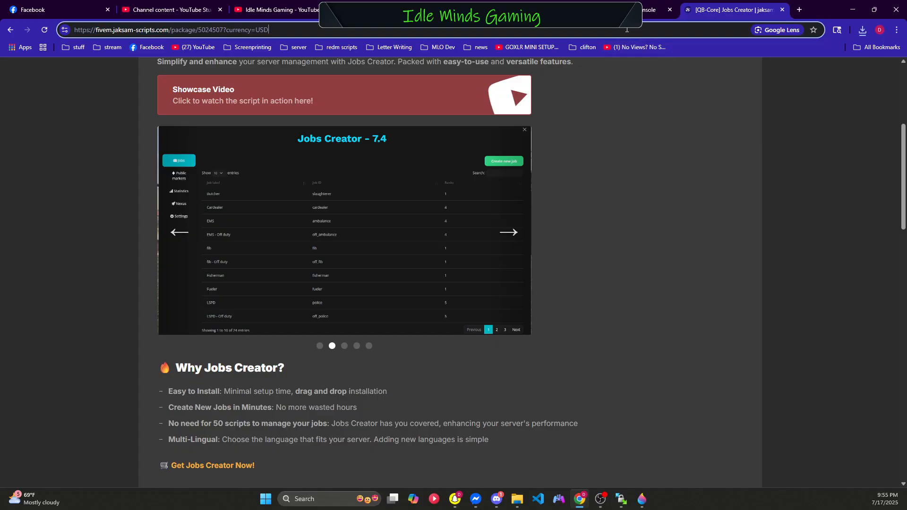
pyautogui.rightClick(626, 27)
pyautogui.doubleClick(592, 31)
pyautogui.rightClick(591, 30)
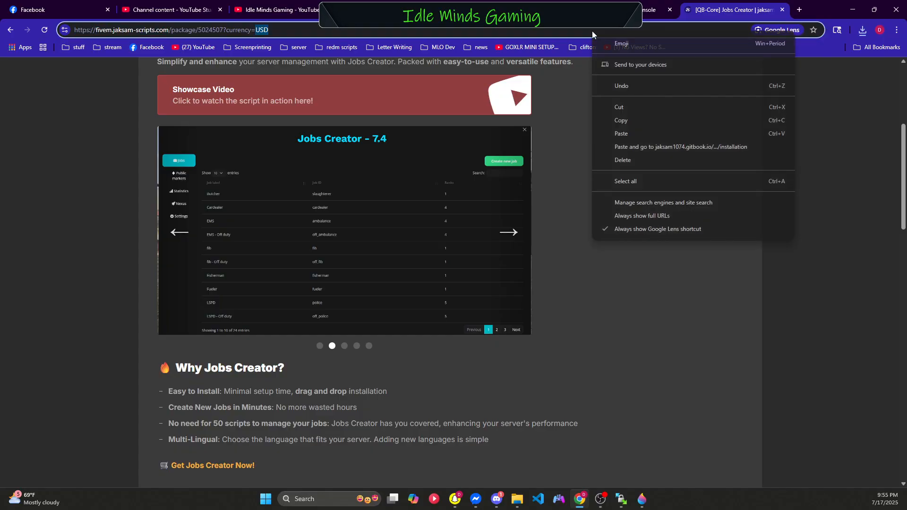
pyautogui.click(648, 147)
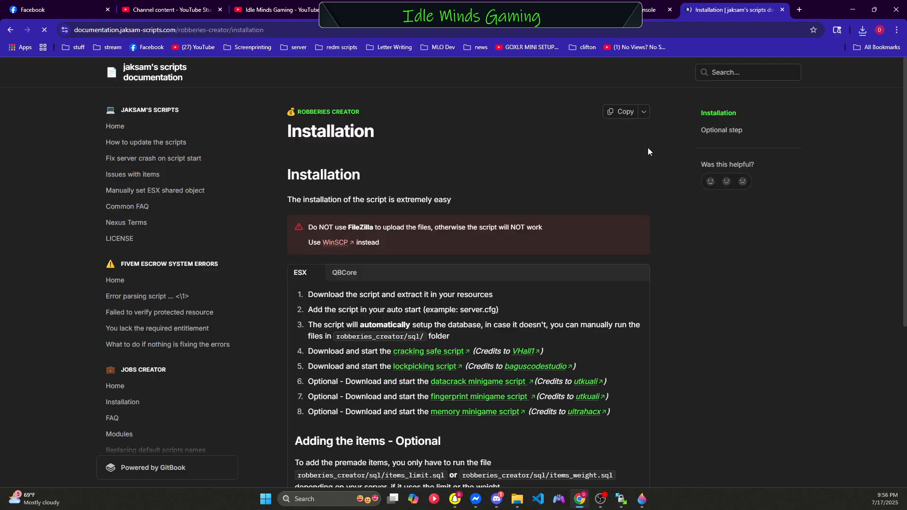
# Open the lockpicking script's repository in a new window, download it as a ZIP, and close that window
pyautogui.scroll(-4, 501, 193)
pyautogui.rightClick(439, 180)
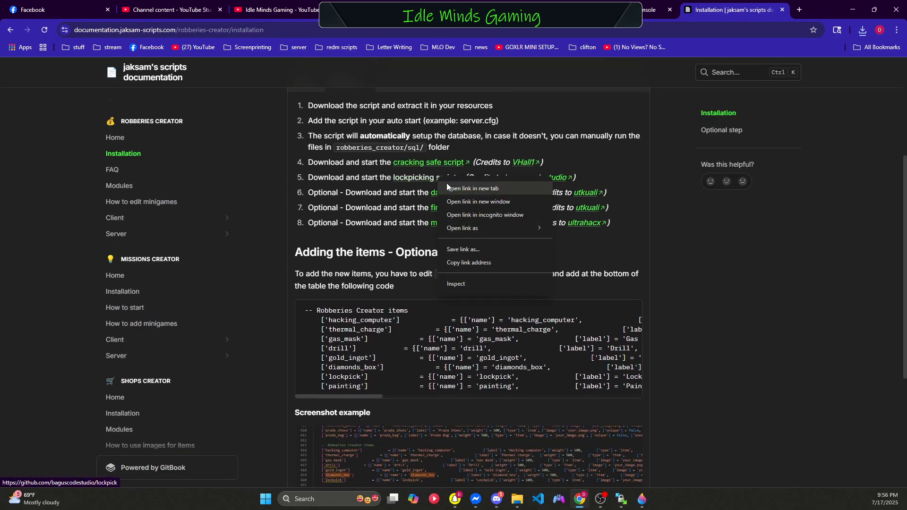
pyautogui.click(473, 202)
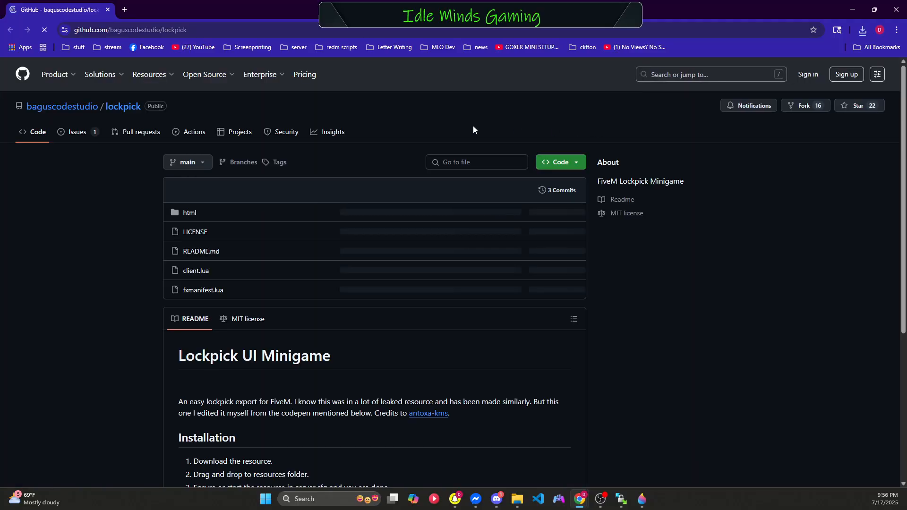
pyautogui.click(562, 162)
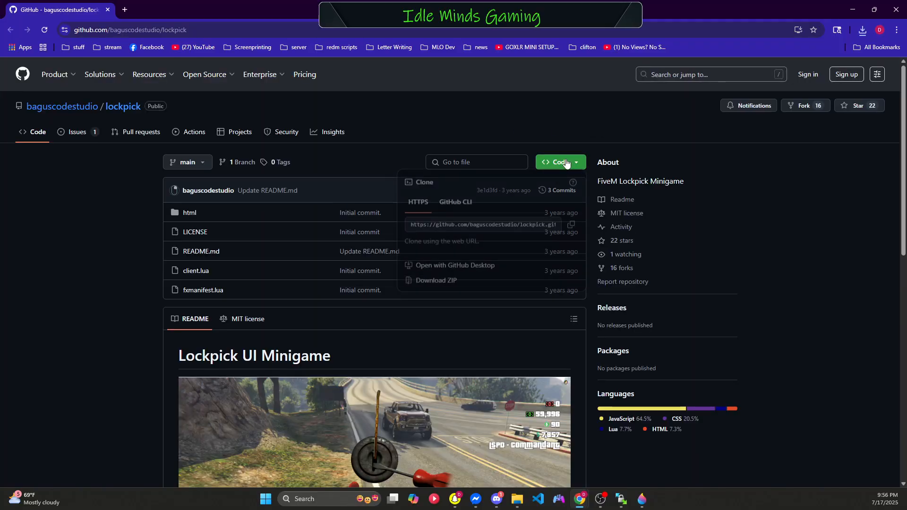
pyautogui.click(482, 283)
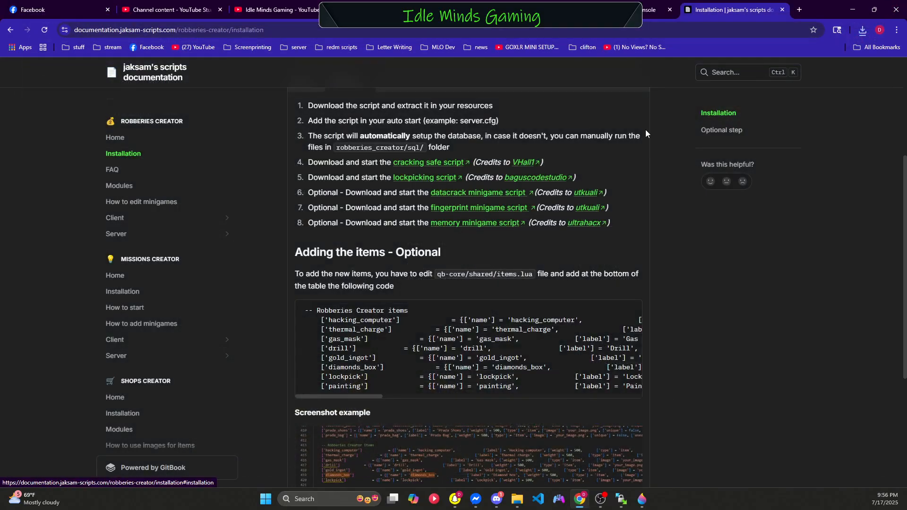
pyautogui.click(894, 8)
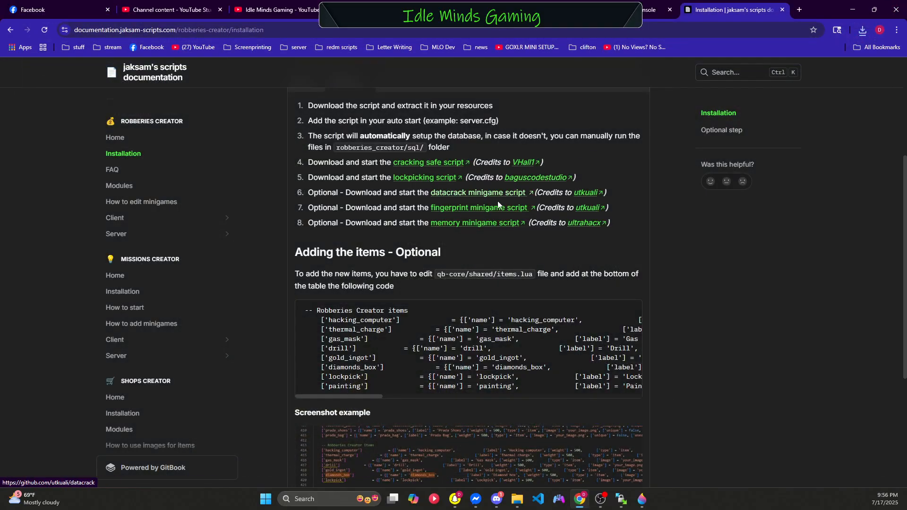
# Download the datacrack minigame repository as a ZIP and return to the installation guide
pyautogui.click(448, 195)
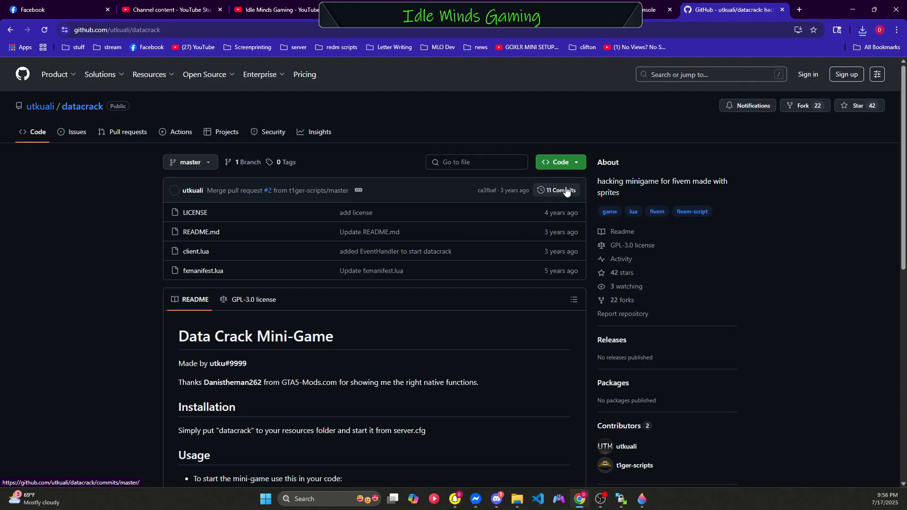
pyautogui.click(559, 162)
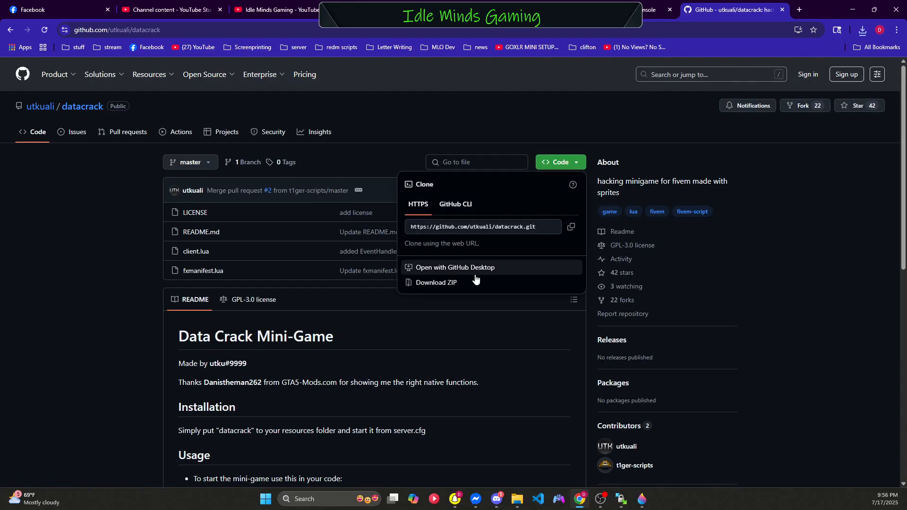
pyautogui.click(543, 280)
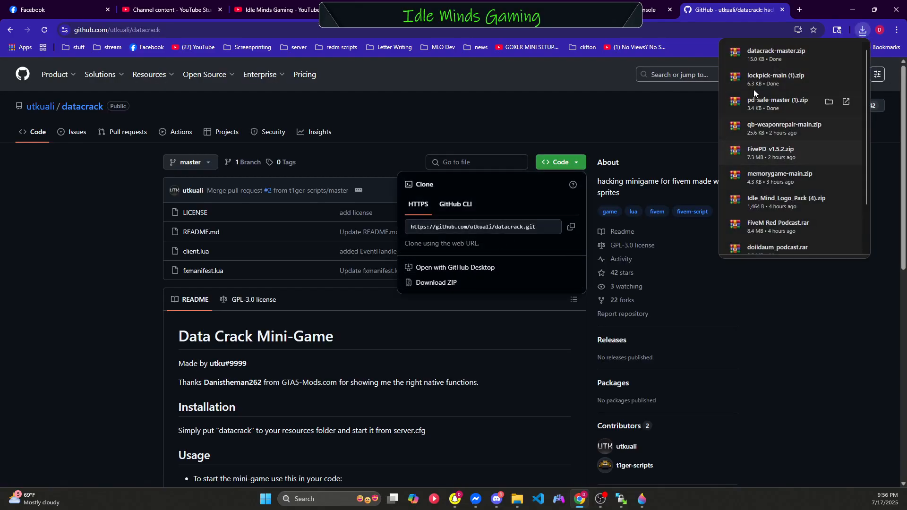
pyautogui.hotkey('alt', 'Left')
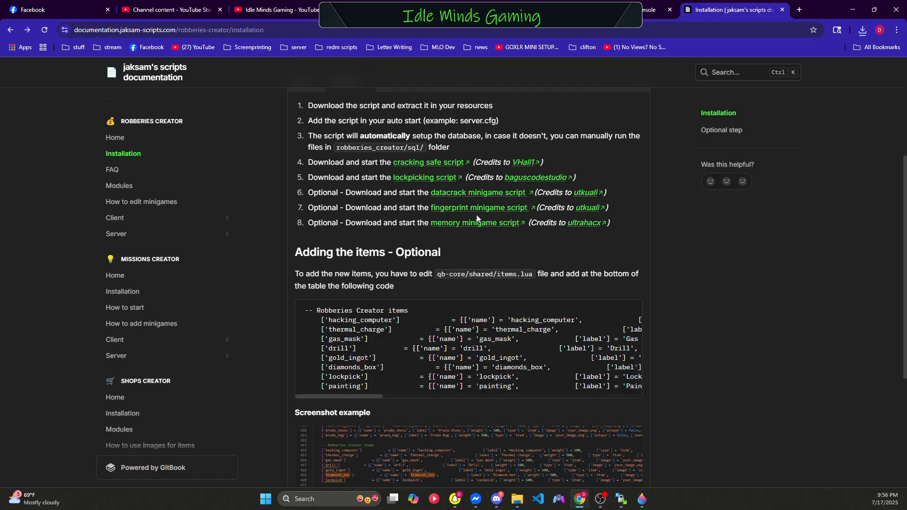
# Download the fingerprint minigame's Finger-Print-Hacking-Game repository as a ZIP and return to the installation guide
pyautogui.click(475, 211)
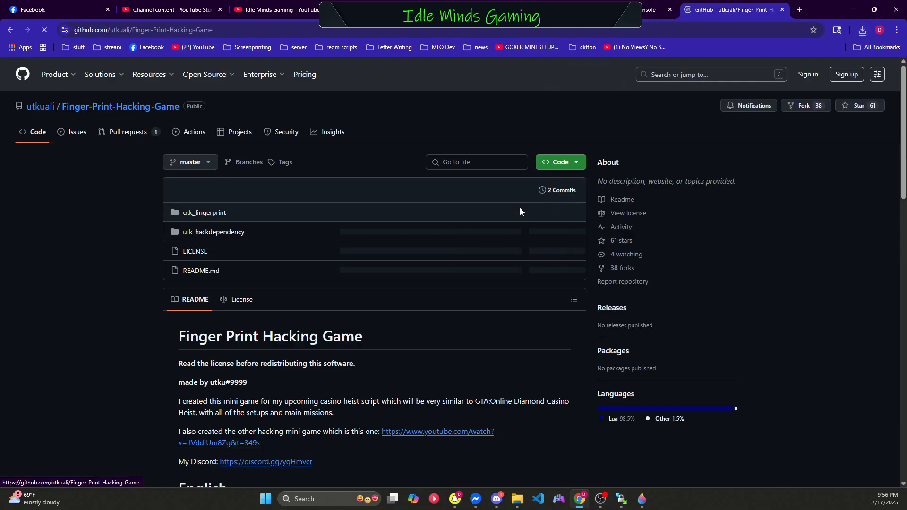
pyautogui.click(561, 166)
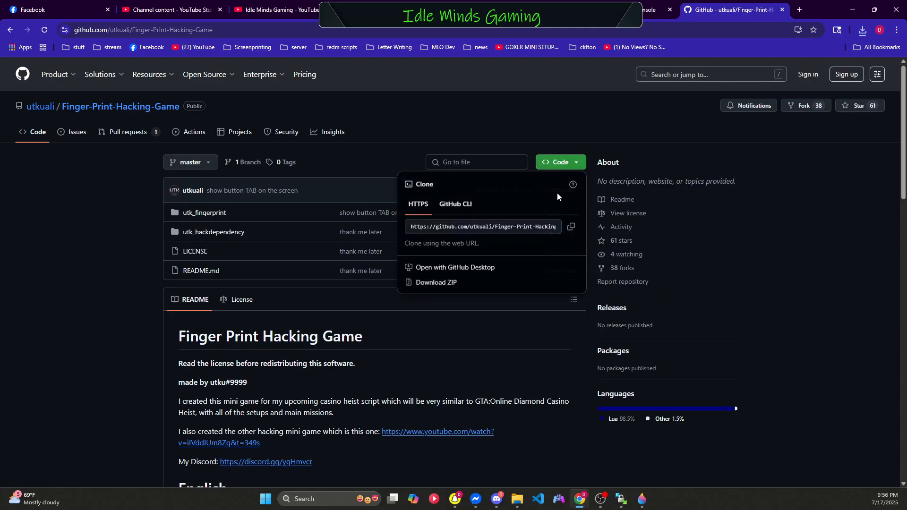
pyautogui.click(484, 282)
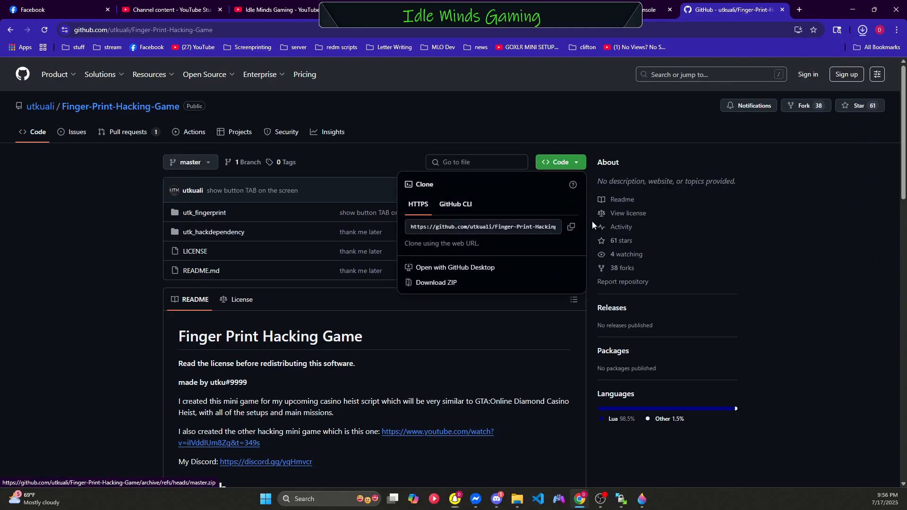
pyautogui.hotkey('alt', 'Left')
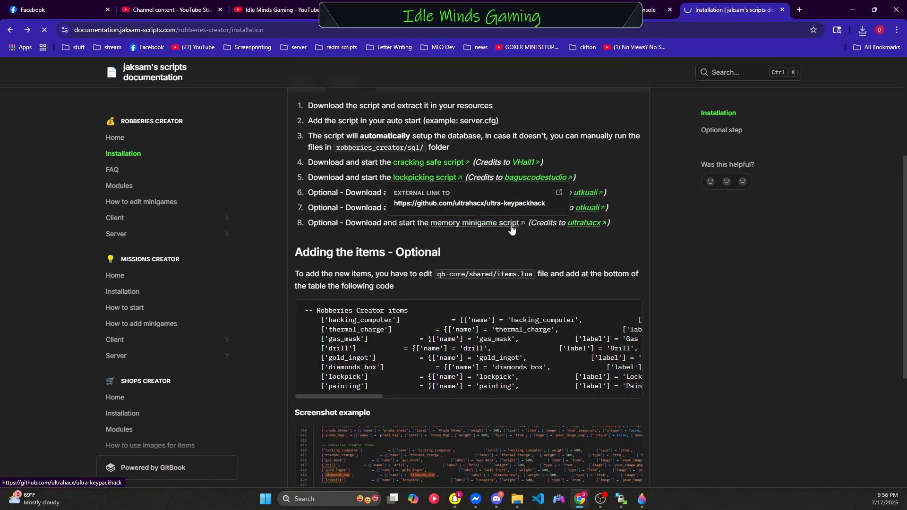
# Download the memory minigame's ultra-keypackhack repository as a ZIP and return to the installation guide
pyautogui.click(507, 224)
pyautogui.click(561, 162)
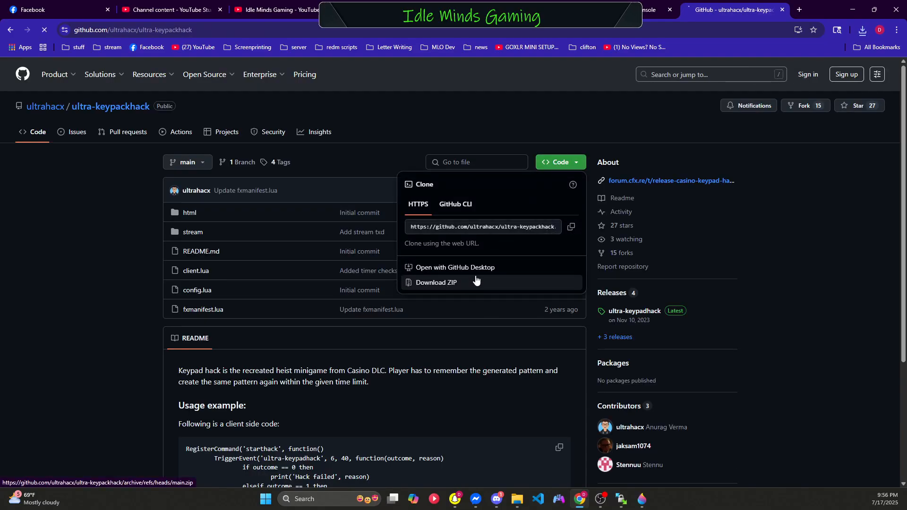
pyautogui.click(478, 282)
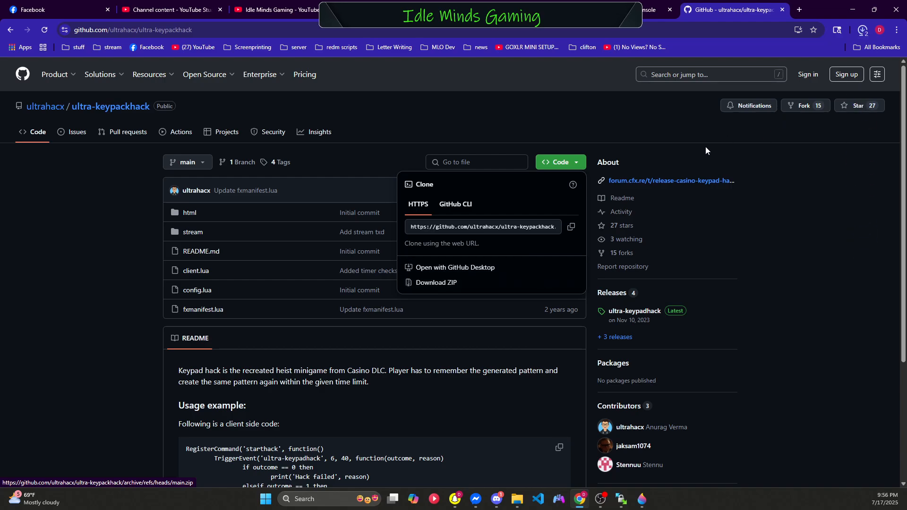
pyautogui.hotkey('alt', 'Left')
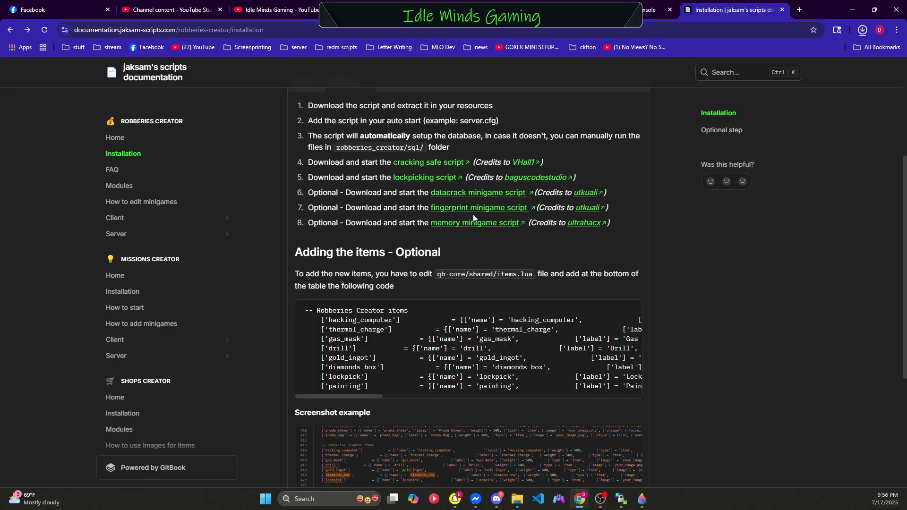
# Switch to WinSCP and open items.lua from the server's resources/[qb]/qb-core/shared folder for editing
pyautogui.scroll(-1, 473, 214)
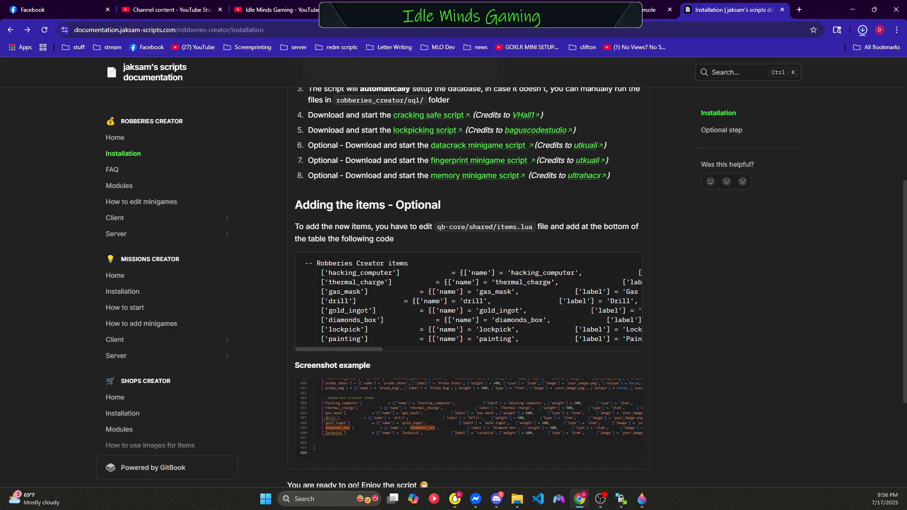
pyautogui.click(580, 499)
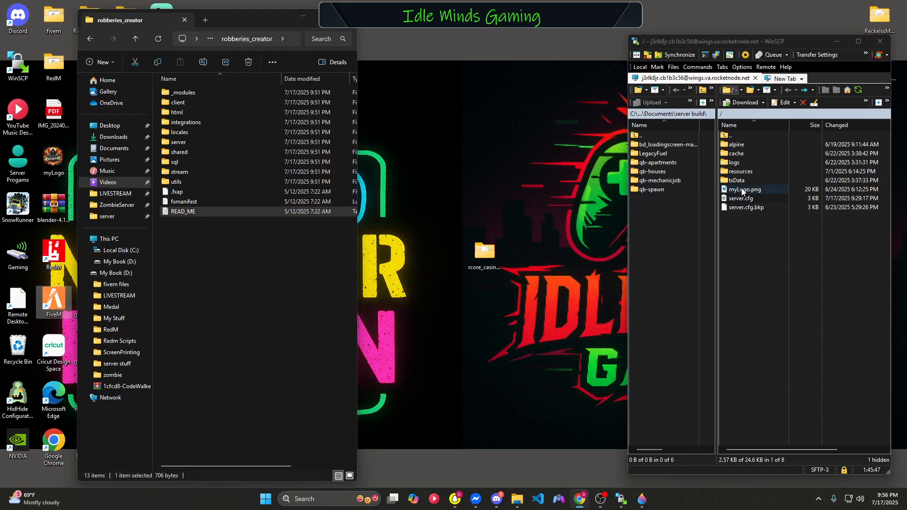
pyautogui.doubleClick(740, 172)
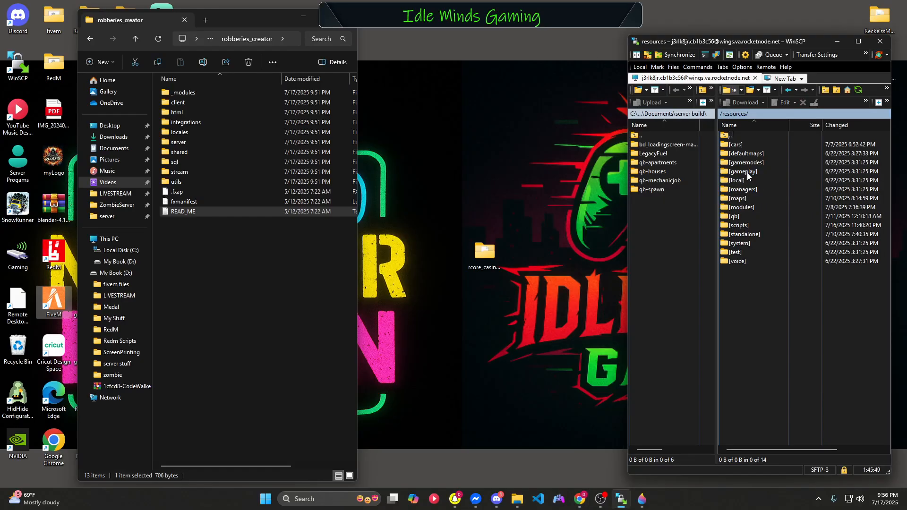
pyautogui.doubleClick(744, 217)
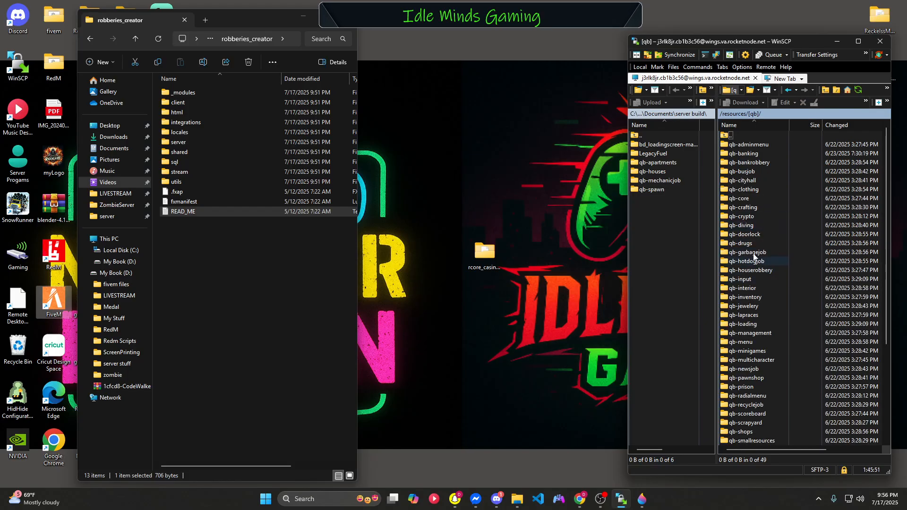
pyautogui.doubleClick(747, 200)
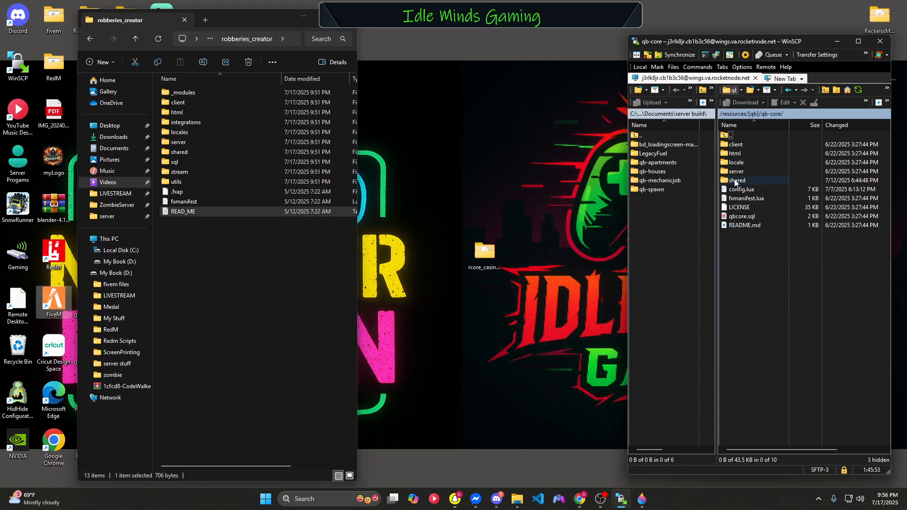
pyautogui.doubleClick(748, 181)
pyautogui.rightClick(744, 157)
pyautogui.click(754, 164)
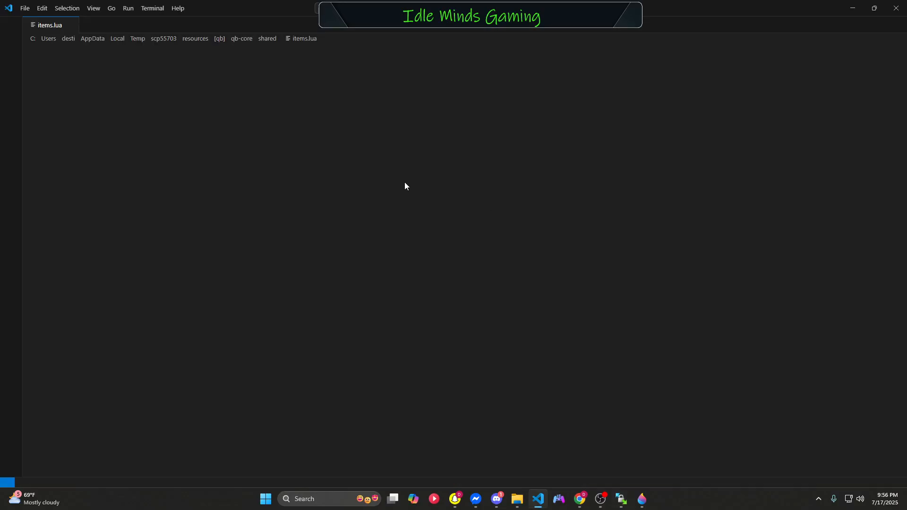
# Add a dashed "ROBBERIES CREATOR" comment heading in items.lua between the Jobs Creator items and the Let's Cook Plus section
pyautogui.scroll(-15, 315, 184)
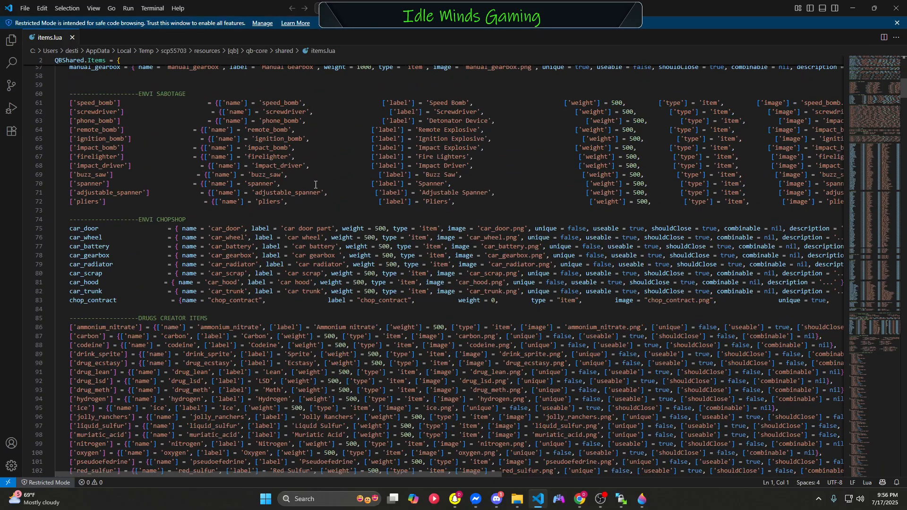
pyautogui.scroll(-6, 316, 184)
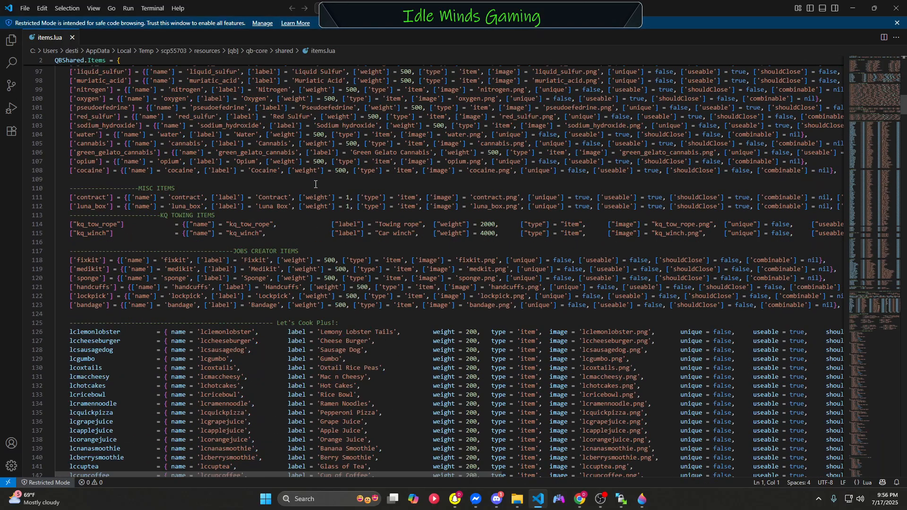
pyautogui.scroll(2, 316, 184)
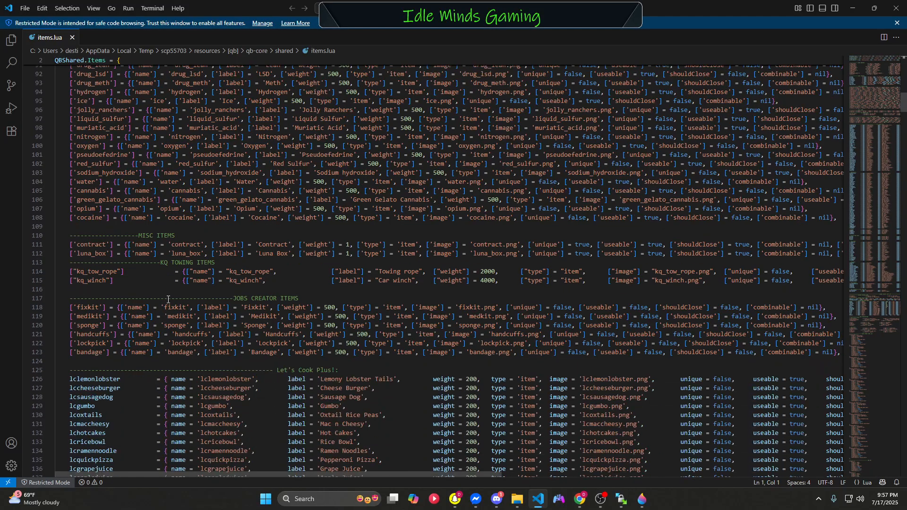
pyautogui.scroll(-3, 168, 298)
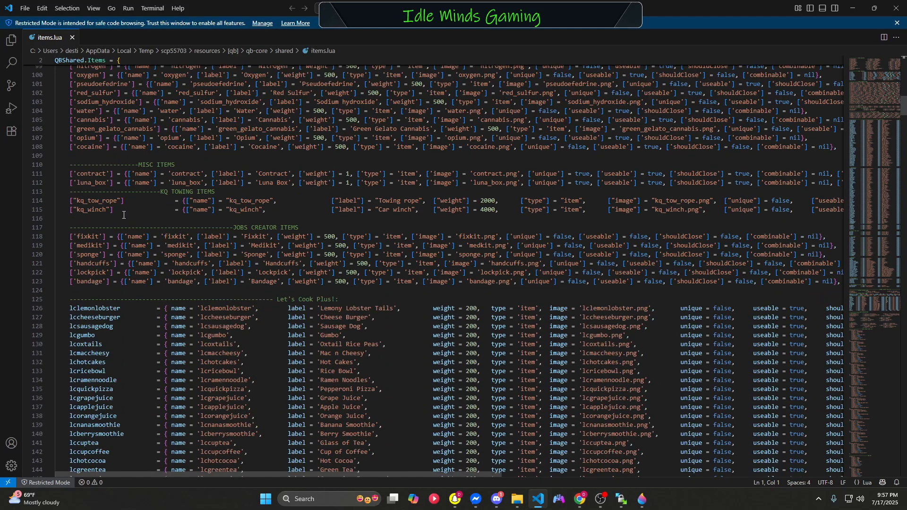
pyautogui.scroll(11, 128, 158)
pyautogui.scroll(-12, 130, 182)
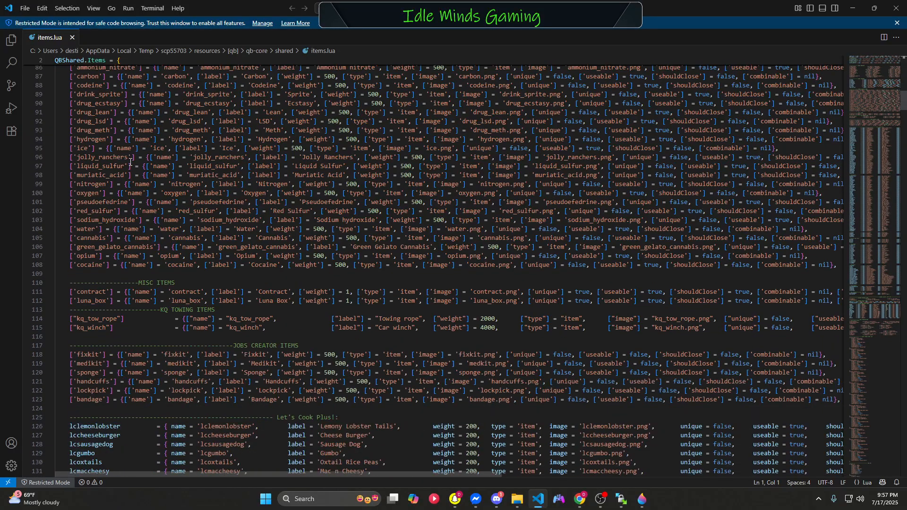
pyautogui.click(87, 269)
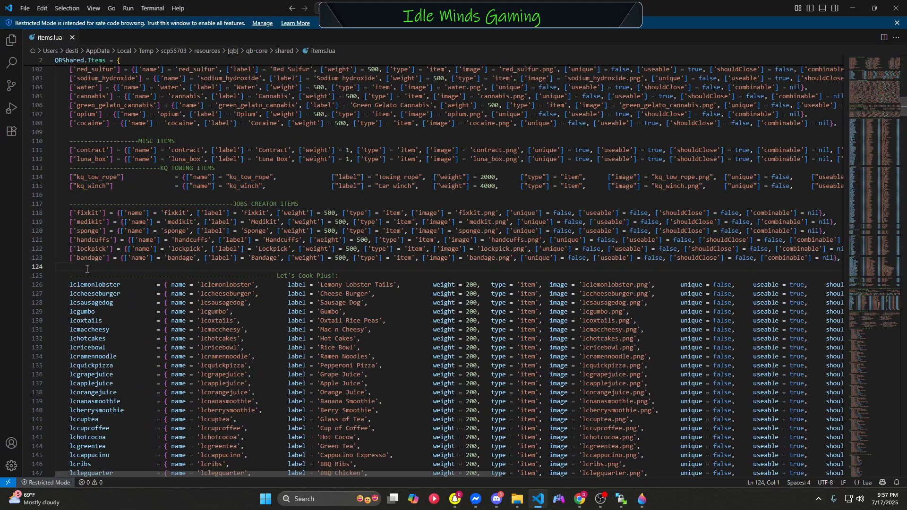
pyautogui.press('Return')
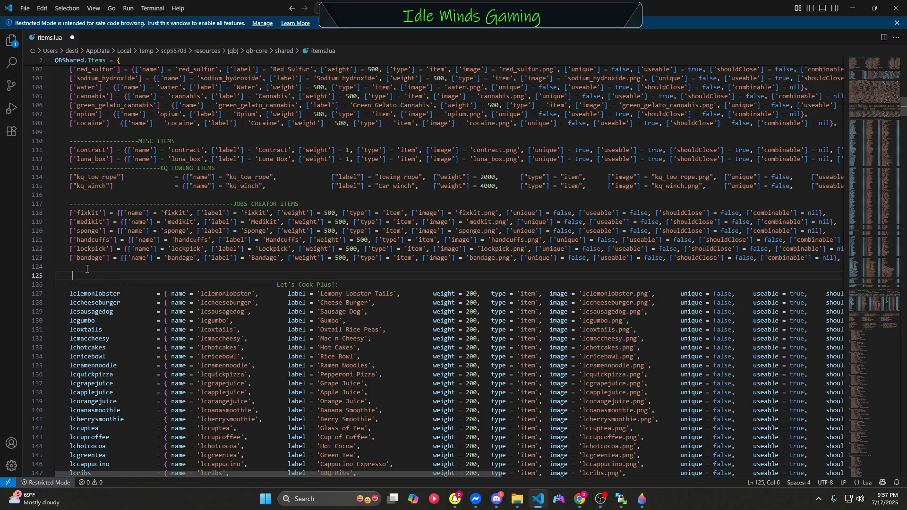
pyautogui.write('---------------------------------------------R')
pyautogui.write('OBBERIES CREATORETTOR')
pyautogui.press('Return')
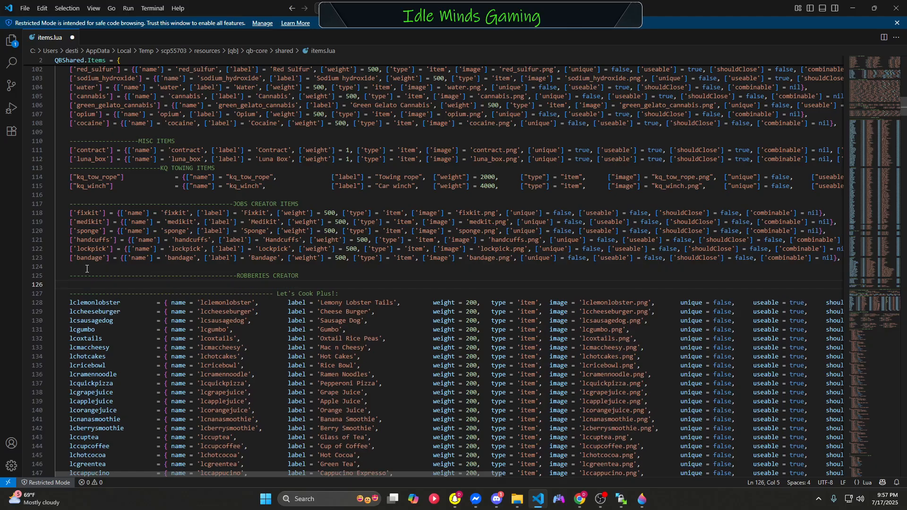
# Paste the Robberies Creator item definitions under the new heading and insert a blank line before the Let's Cook Plus section
pyautogui.hotkey('ctrl', 'v')
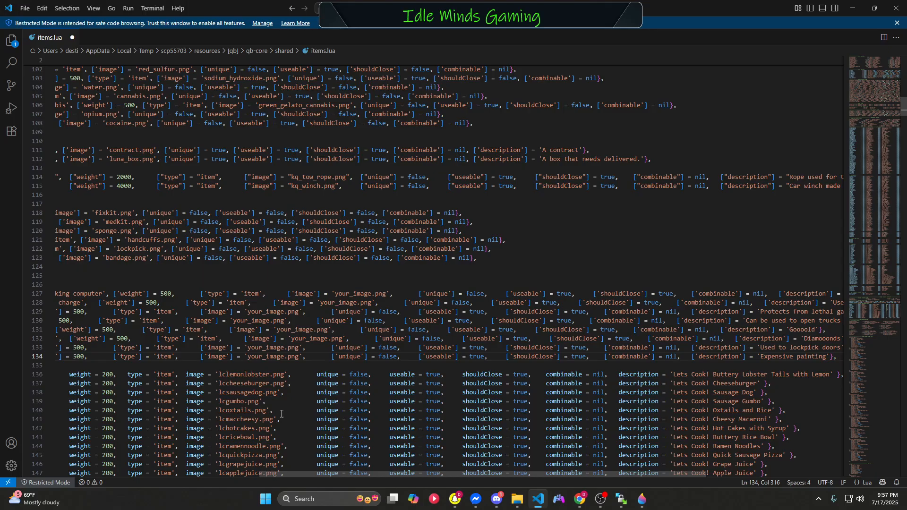
pyautogui.moveTo(393, 474); pyautogui.dragTo(188, 475)
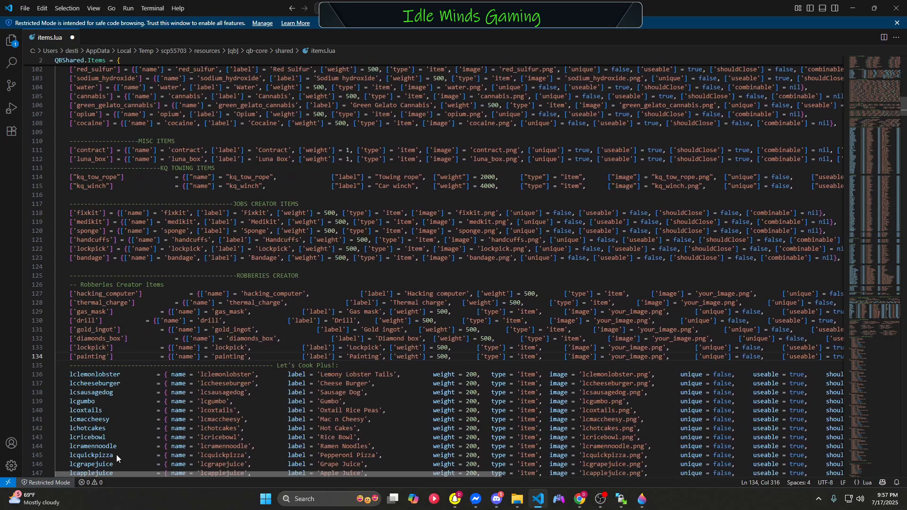
pyautogui.click(69, 365)
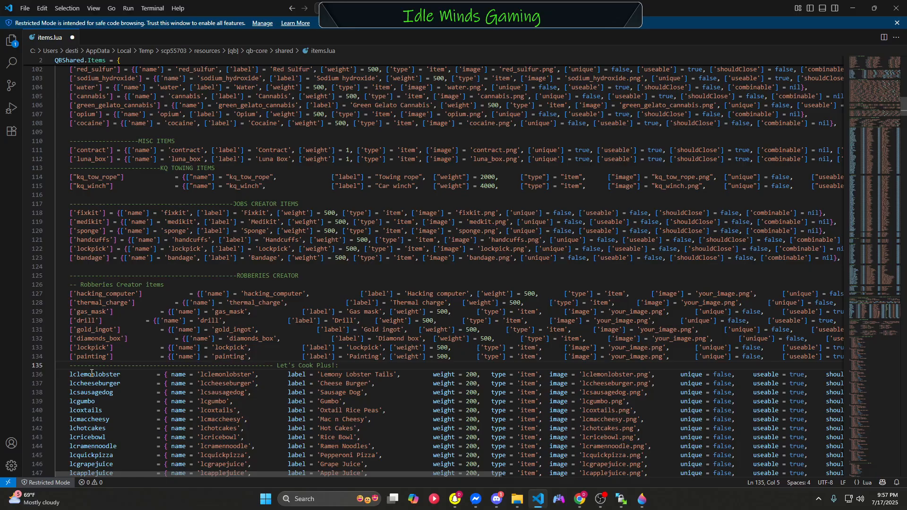
pyautogui.press('Return')
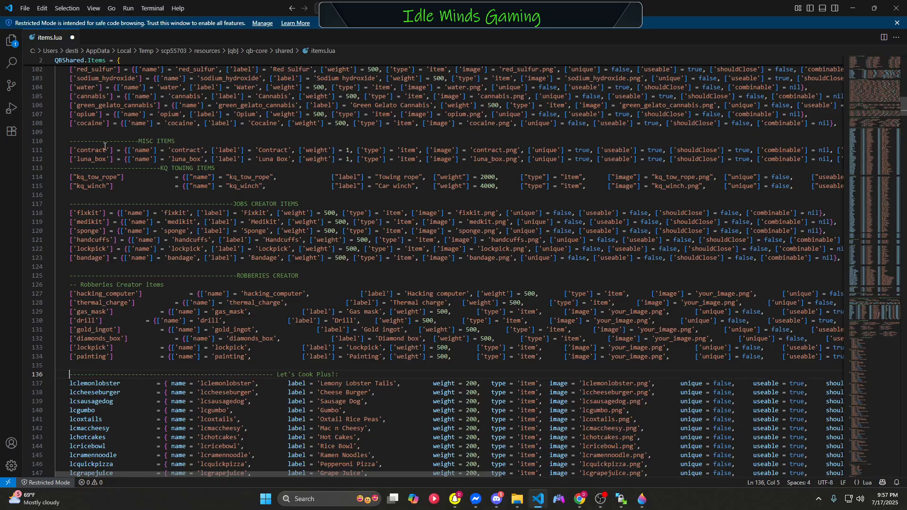
# Save items.lua and close the code editor
pyautogui.click(26, 13)
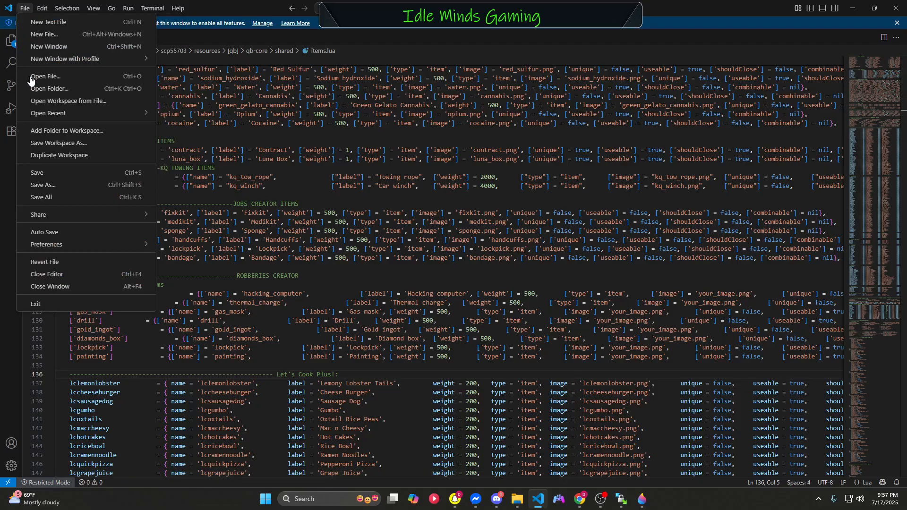
pyautogui.click(855, 43)
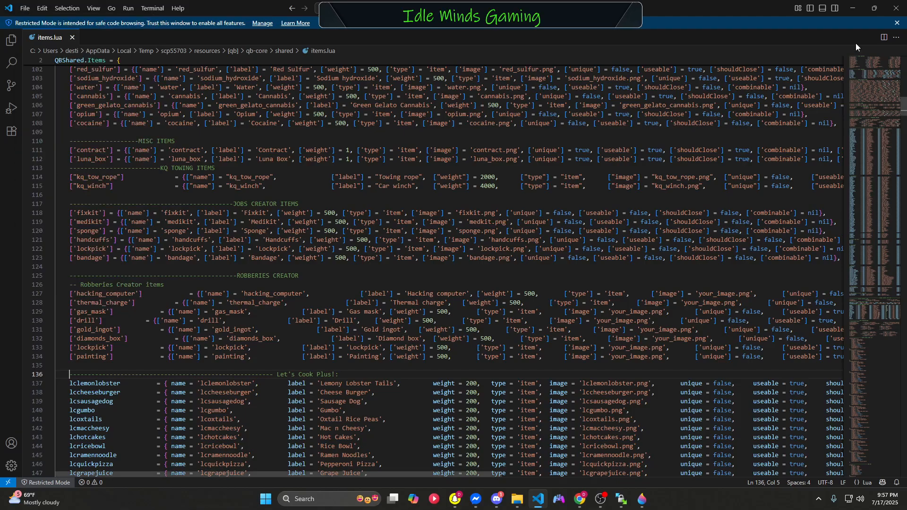
pyautogui.click(896, 8)
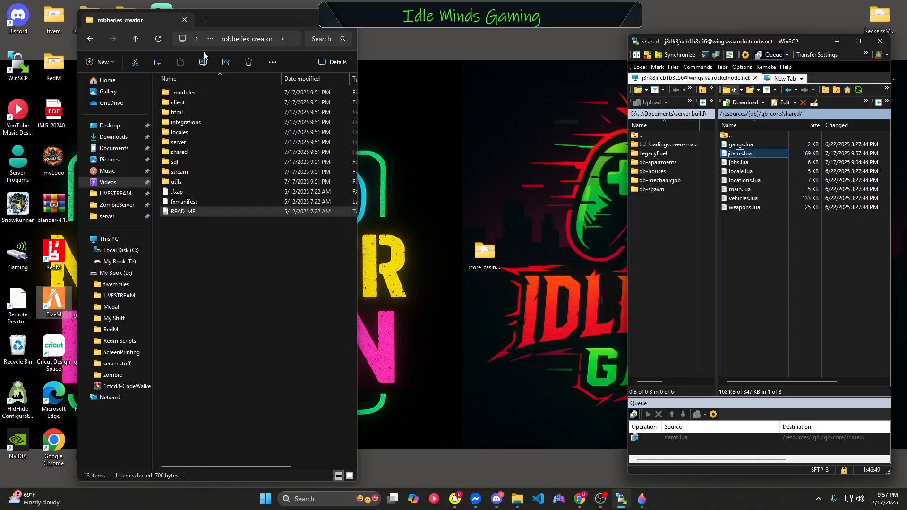
# Go back up to the server's resources folder and open its [modules] folder
pyautogui.press('BackSpace')
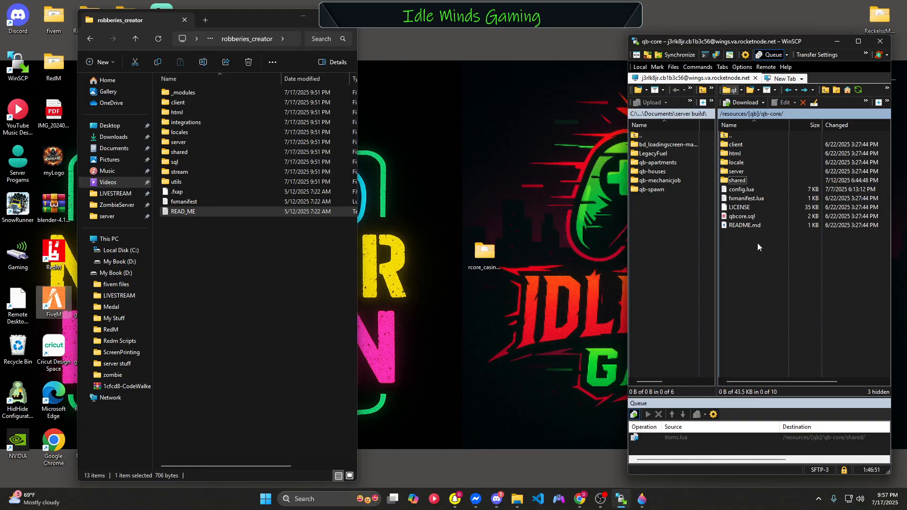
pyautogui.press('BackSpace')
pyautogui.press('BackSpace')
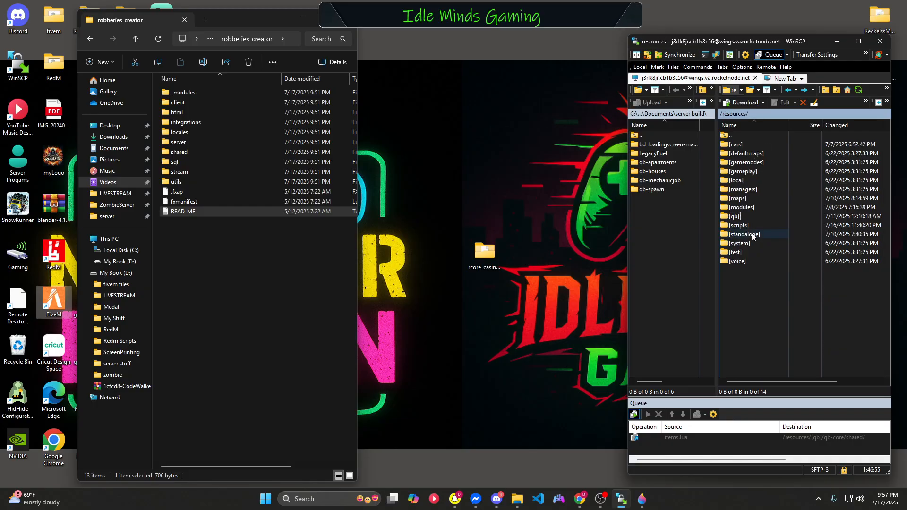
pyautogui.doubleClick(741, 209)
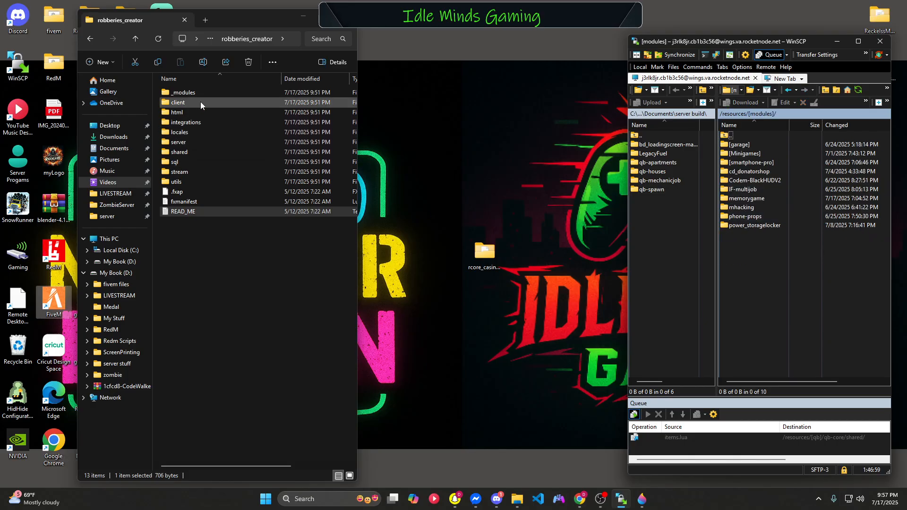
pyautogui.click(205, 20)
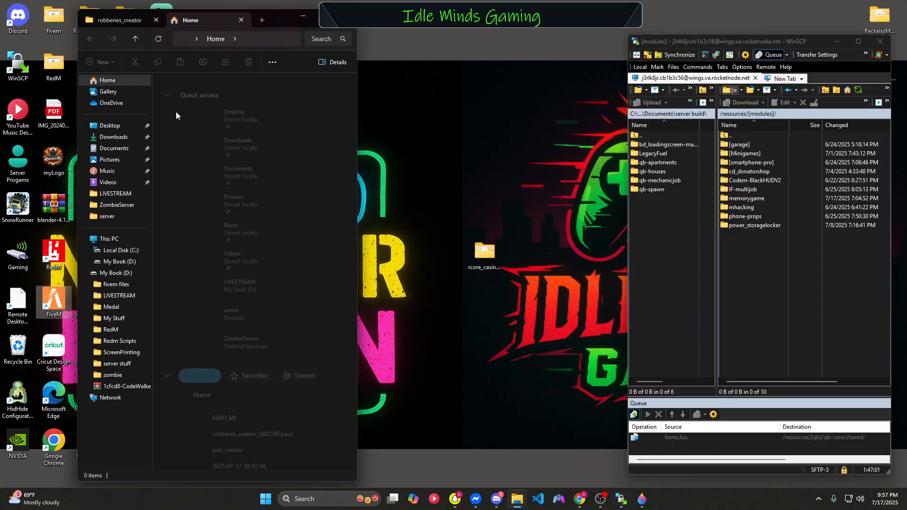
pyautogui.click(118, 137)
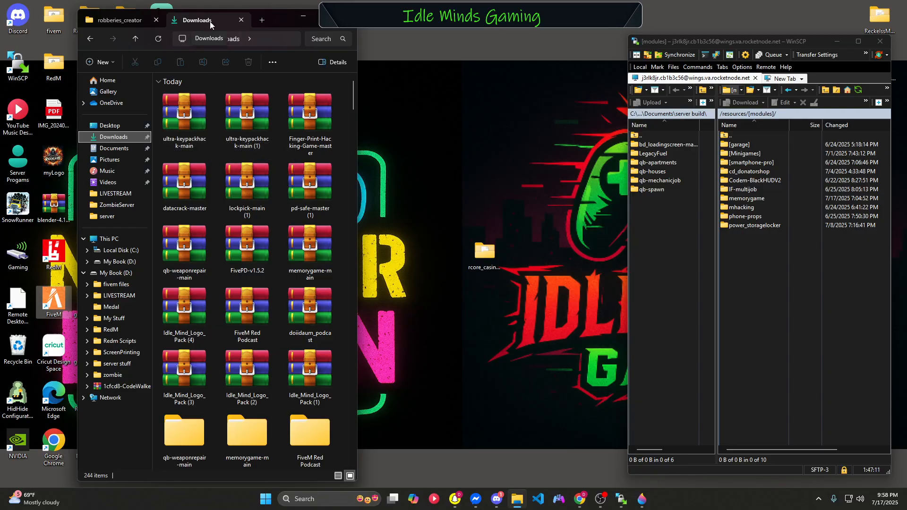
pyautogui.click(242, 19)
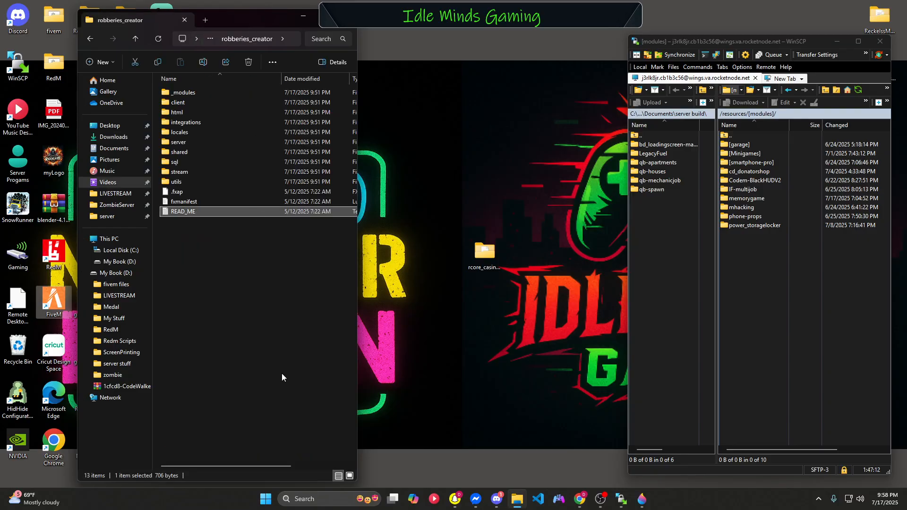
# Move the six newest minigame archives, from ultra-keypackhack-main through pd-safe-master (1), out of Downloads into the robberies_creator folder and close Downloads
pyautogui.rightClick(517, 500)
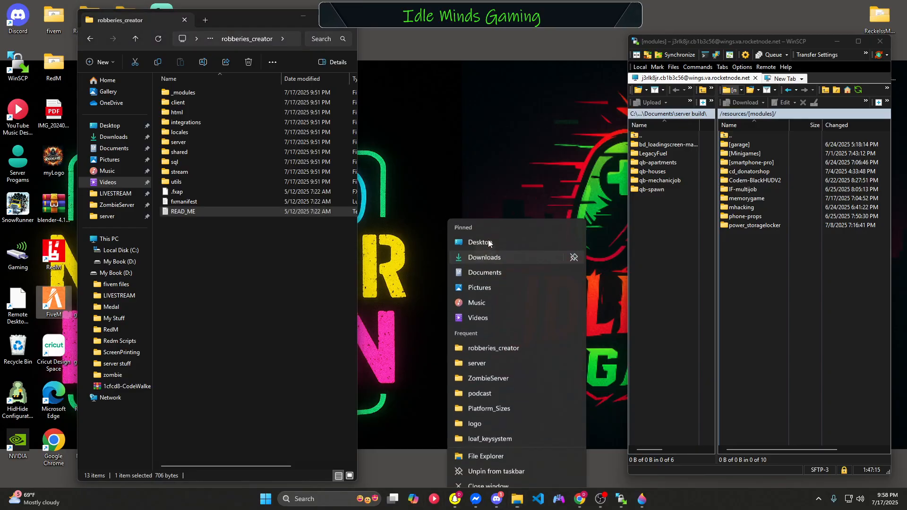
pyautogui.click(486, 255)
pyautogui.moveTo(251, 17); pyautogui.dragTo(525, 10)
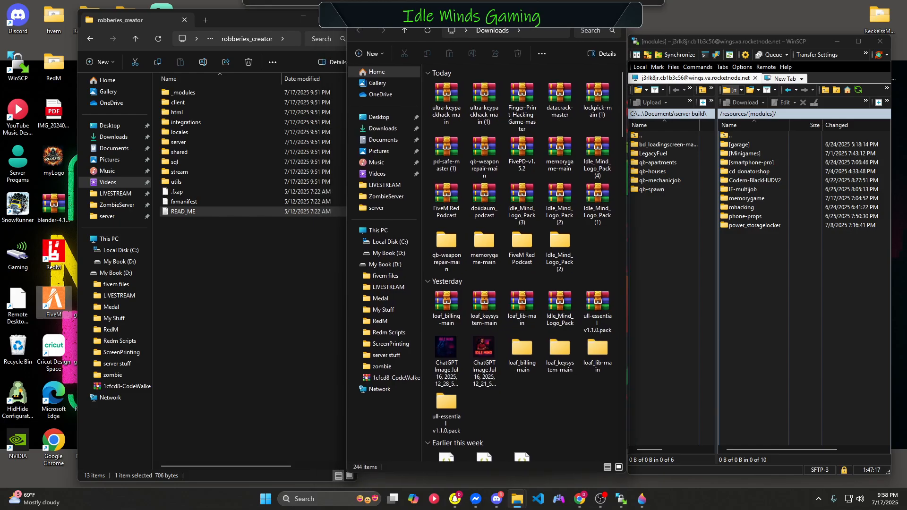
pyautogui.click(461, 84)
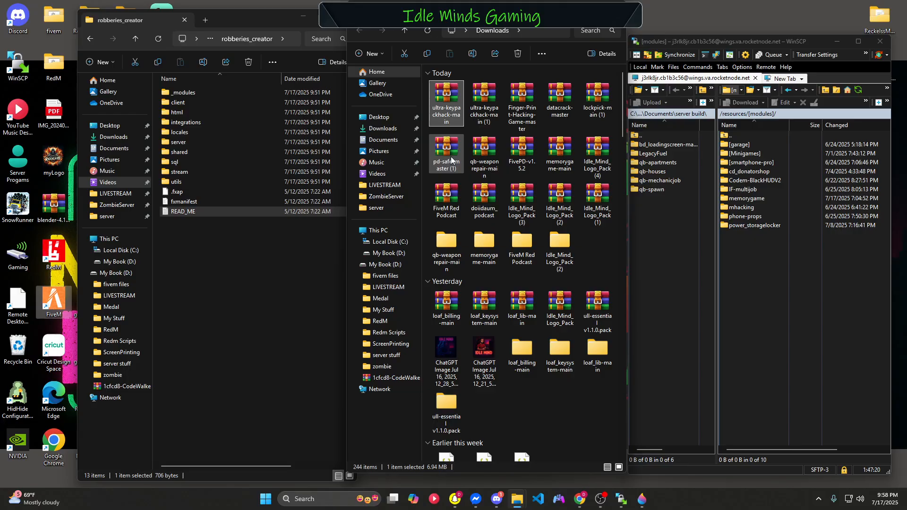
pyautogui.keyDown('shift'); pyautogui.click(451, 160); pyautogui.keyUp('shift')
pyautogui.moveTo(448, 105); pyautogui.dragTo(237, 277)
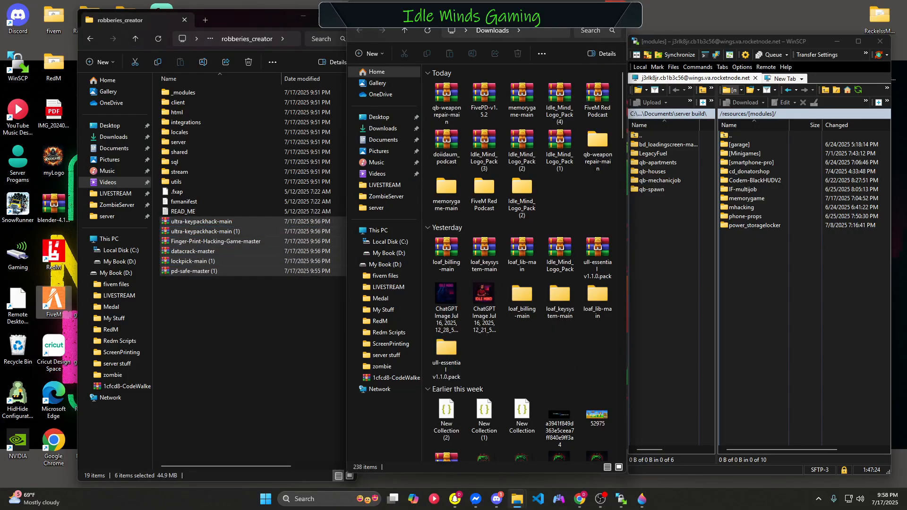
pyautogui.click(616, 6)
pyautogui.click(203, 279)
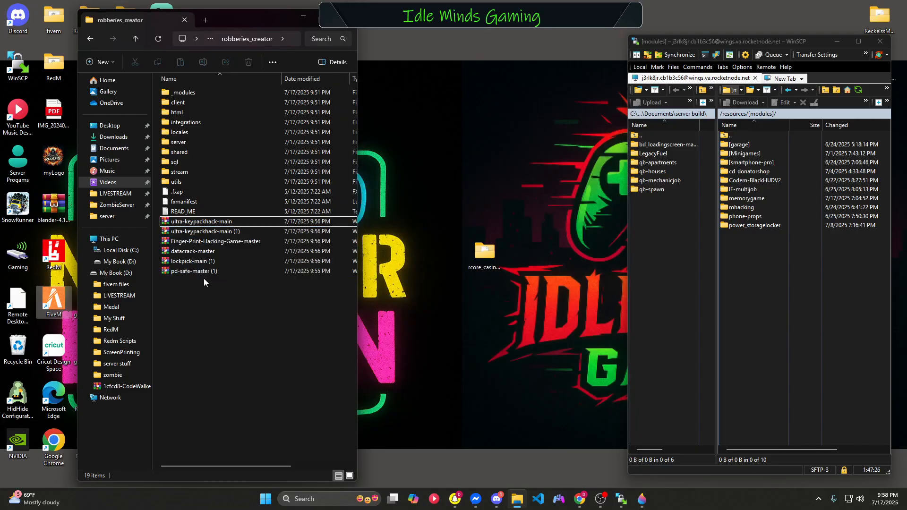
# Extract the ultra-keypackhack-main archive into its own subfolder of robberies_creator and close the archive
pyautogui.doubleClick(191, 222)
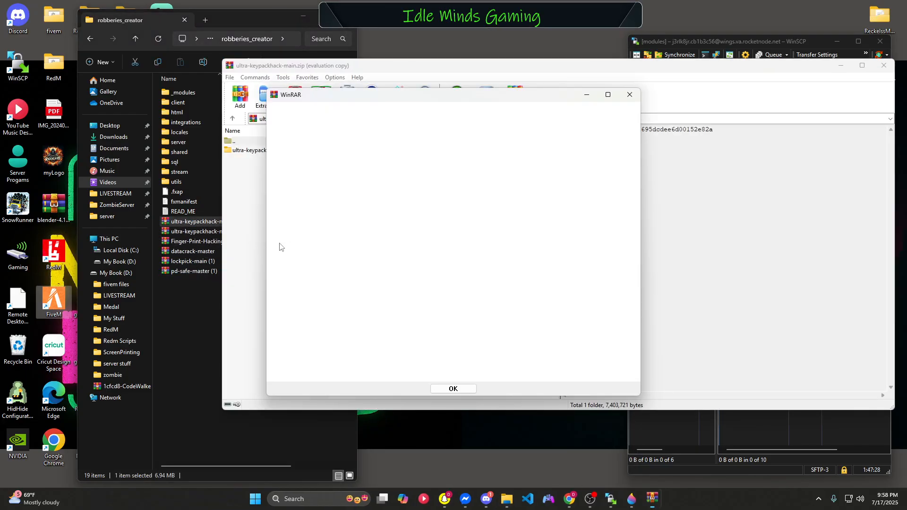
pyautogui.click(630, 95)
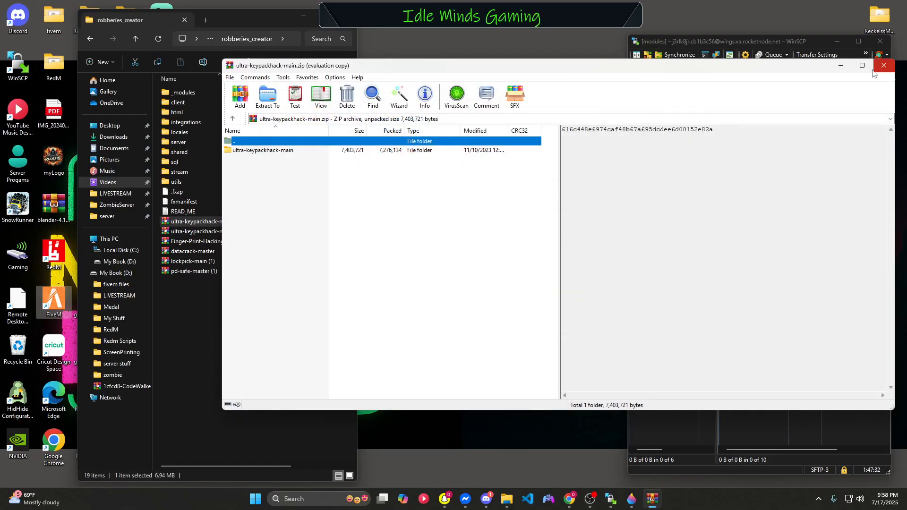
pyautogui.click(267, 97)
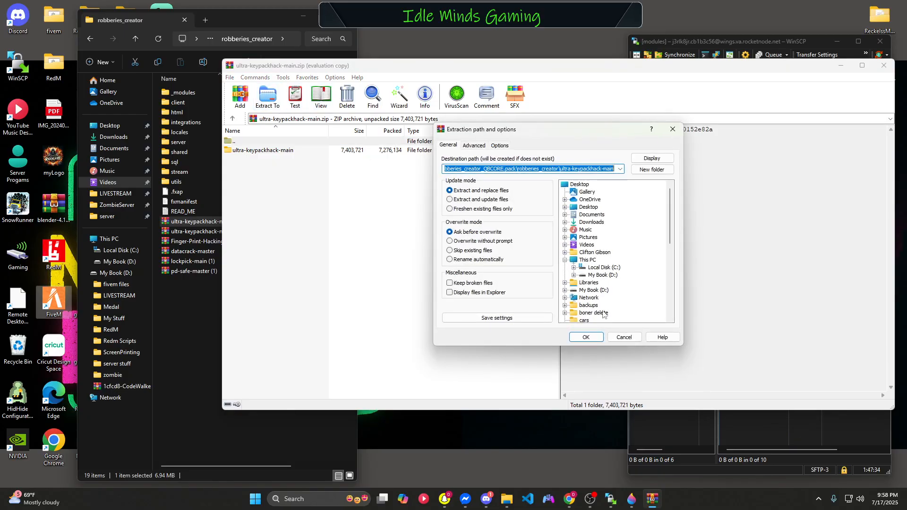
pyautogui.click(586, 337)
pyautogui.click(884, 65)
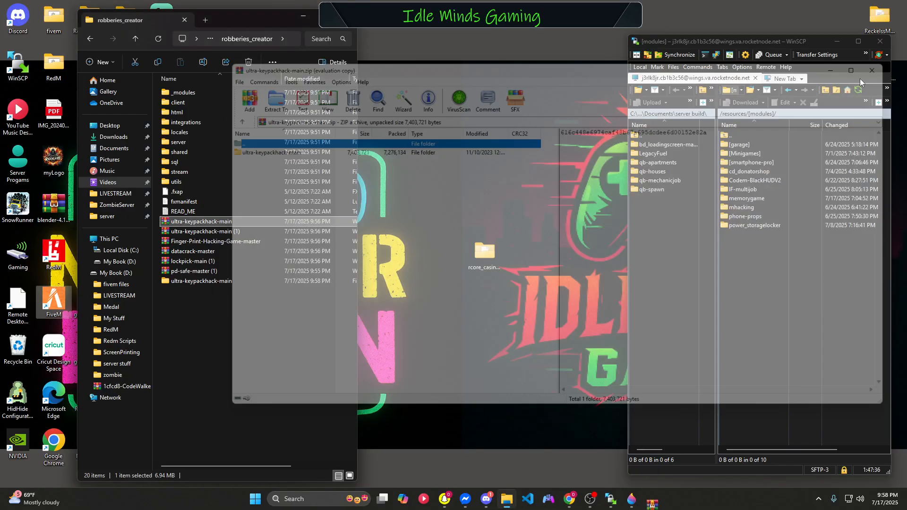
# Rename the inner extracted ultra-keypackhack-main folder to ultra-keypackhack and upload it to the server's [modules] folder
pyautogui.click(219, 282)
pyautogui.doubleClick(220, 283)
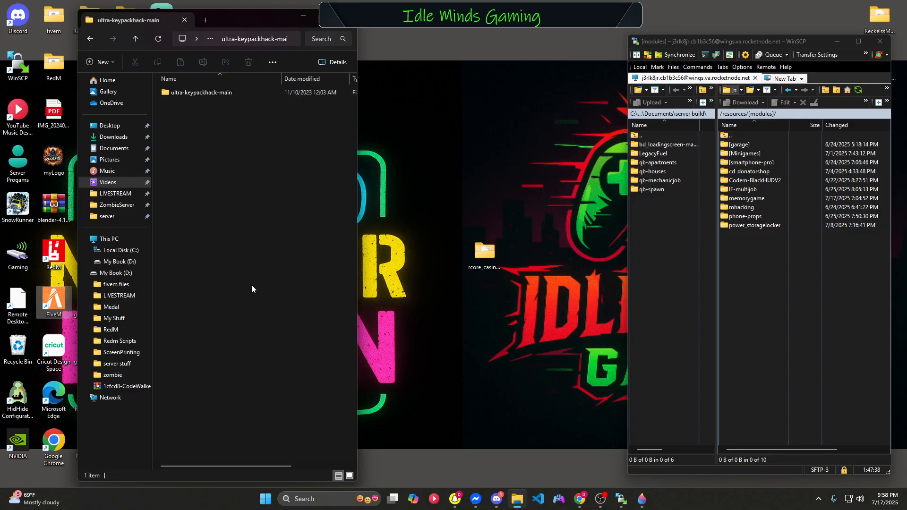
pyautogui.doubleClick(210, 95)
pyautogui.hotkey('alt', 'Left')
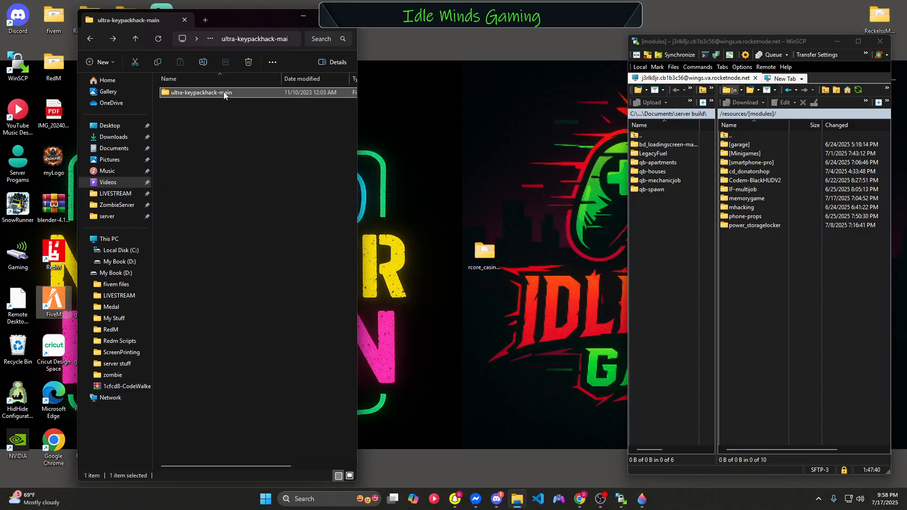
pyautogui.rightClick(225, 95)
pyautogui.click(300, 106)
pyautogui.click(241, 93)
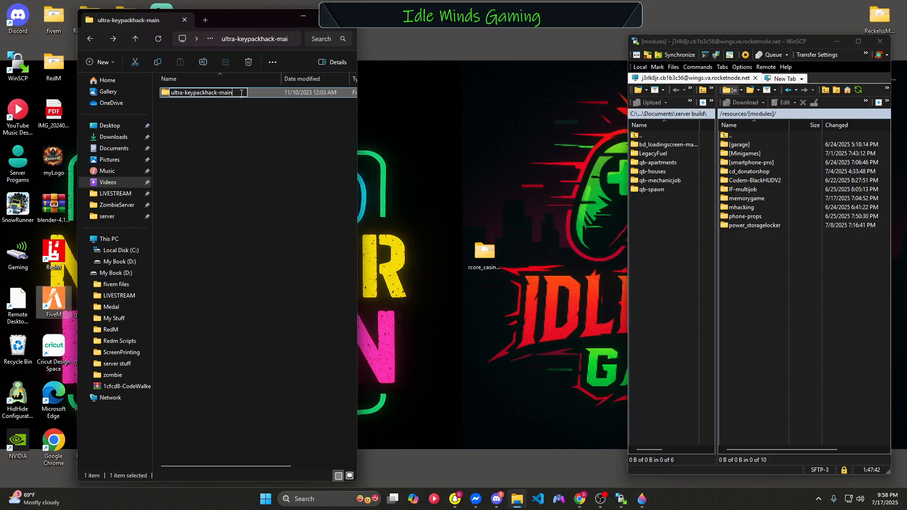
pyautogui.press('BackSpace')
pyautogui.press('BackSpace')
pyautogui.press('BackSpace')
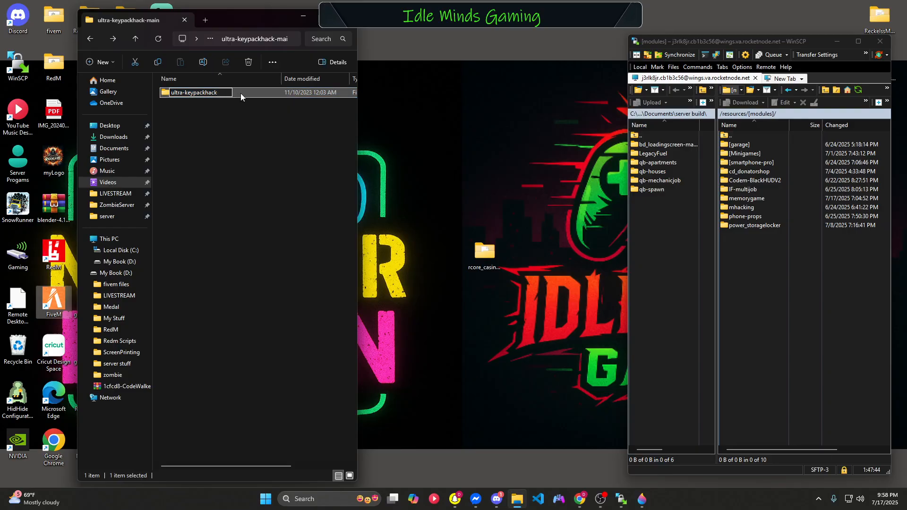
pyautogui.press('Return')
pyautogui.moveTo(192, 95); pyautogui.dragTo(758, 256)
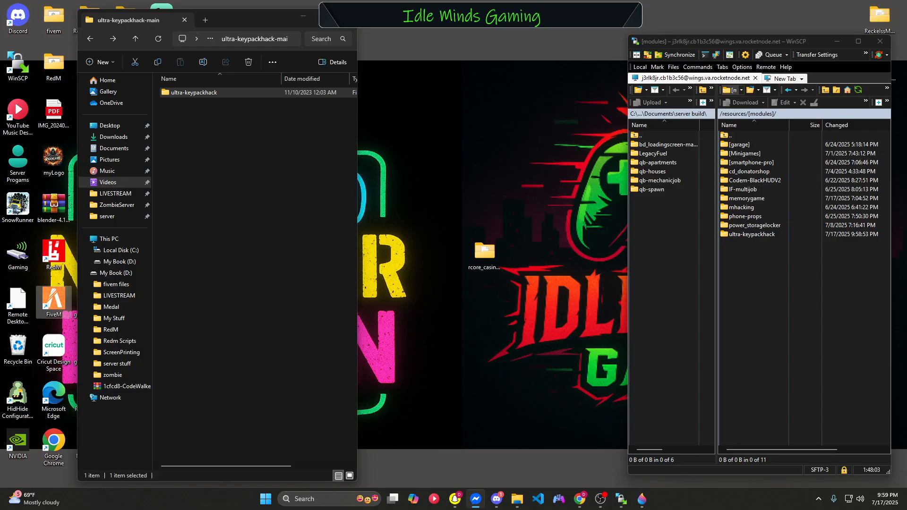
# Delete the local ultra-keypackhack-main folder and both ultra-keypackhack archives from robberies_creator
pyautogui.hotkey('alt', 'Left')
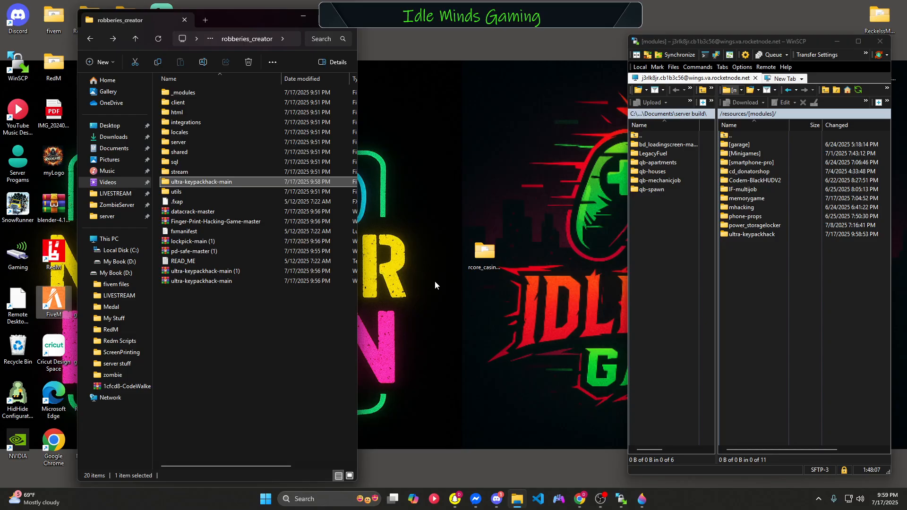
pyautogui.press('Delete')
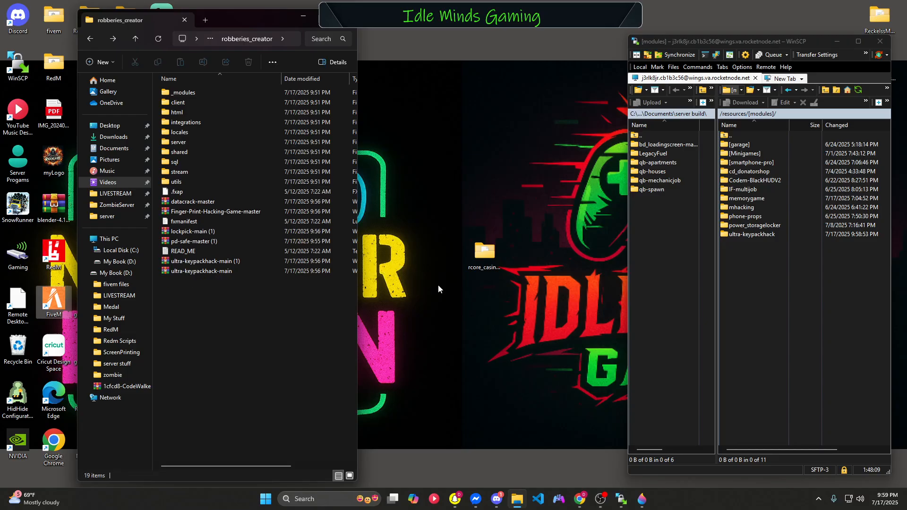
pyautogui.click(237, 261)
pyautogui.press('Delete')
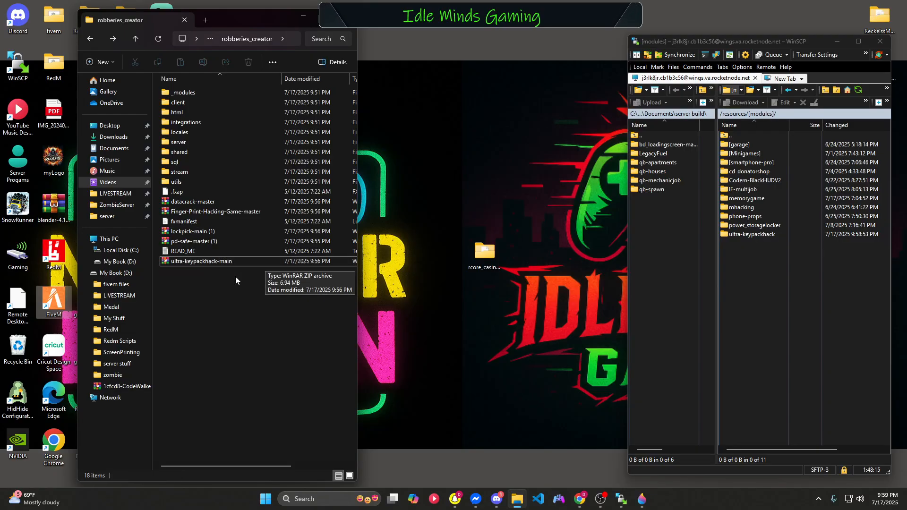
pyautogui.click(236, 263)
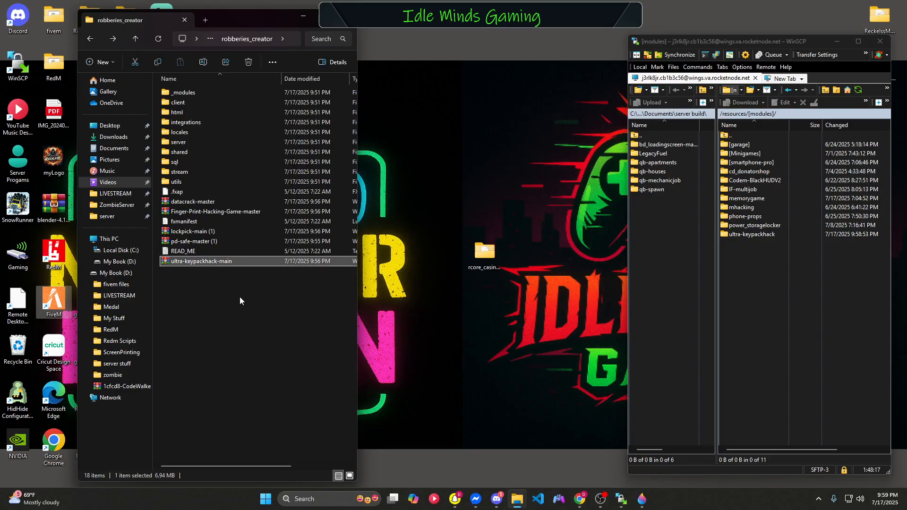
pyautogui.press('Delete')
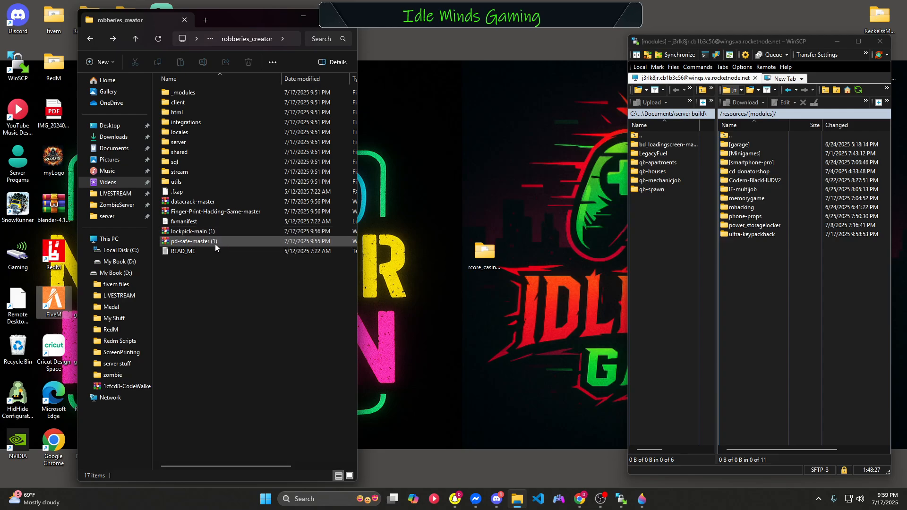
# Extract the lockpick-main (1) archive into its own subfolder of robberies_creator and close the archive
pyautogui.doubleClick(215, 232)
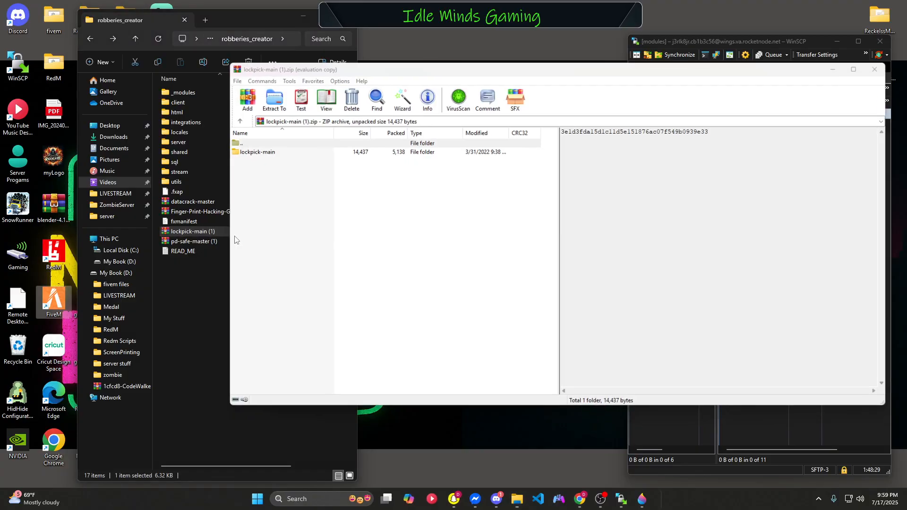
pyautogui.click(630, 95)
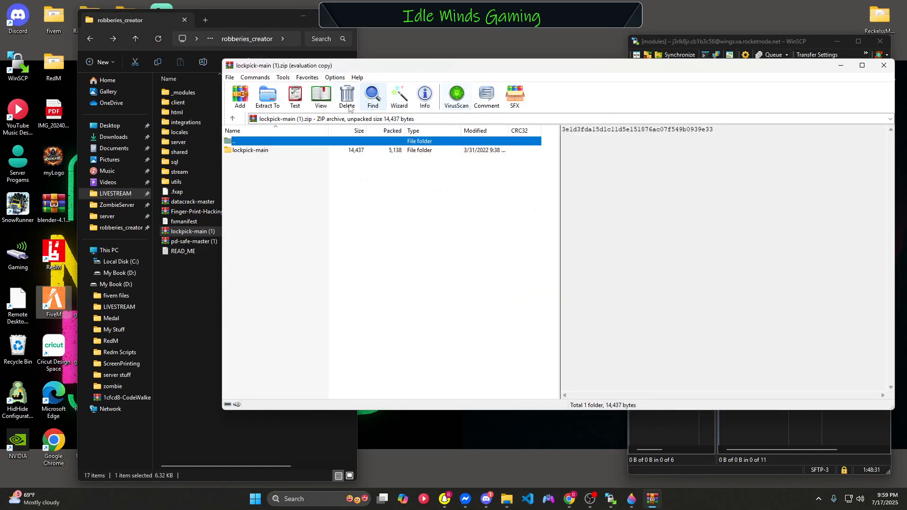
pyautogui.click(267, 96)
pyautogui.click(586, 337)
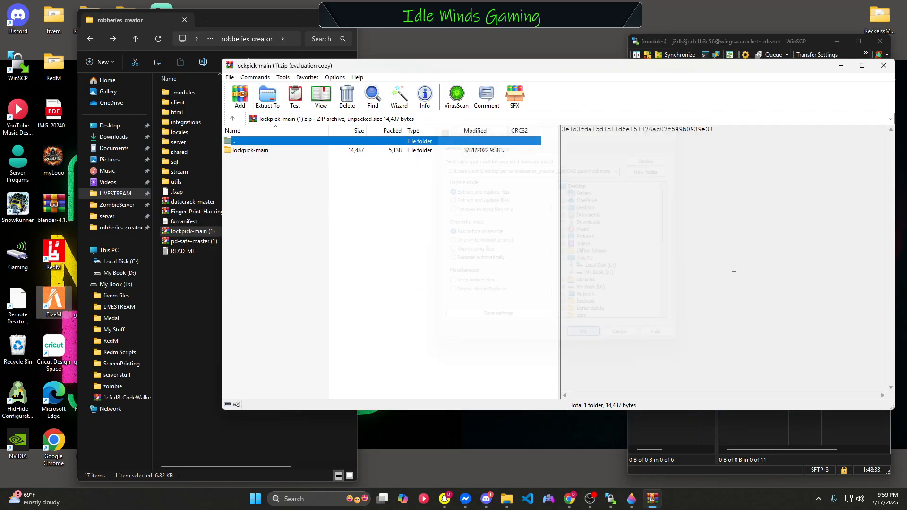
pyautogui.click(884, 65)
# Upload the inner lockpick-main folder from the extracted lockpick-main (1) folder to the server's [modules] folder
pyautogui.doubleClick(199, 261)
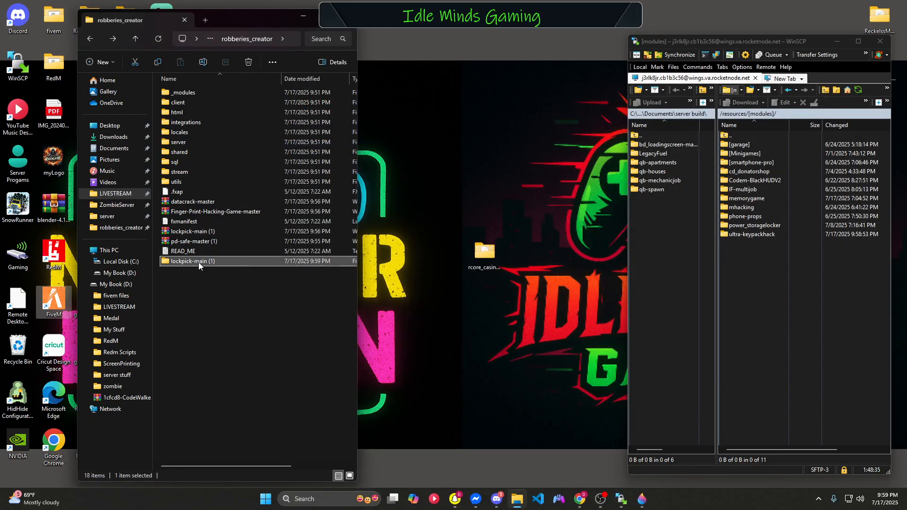
pyautogui.doubleClick(201, 92)
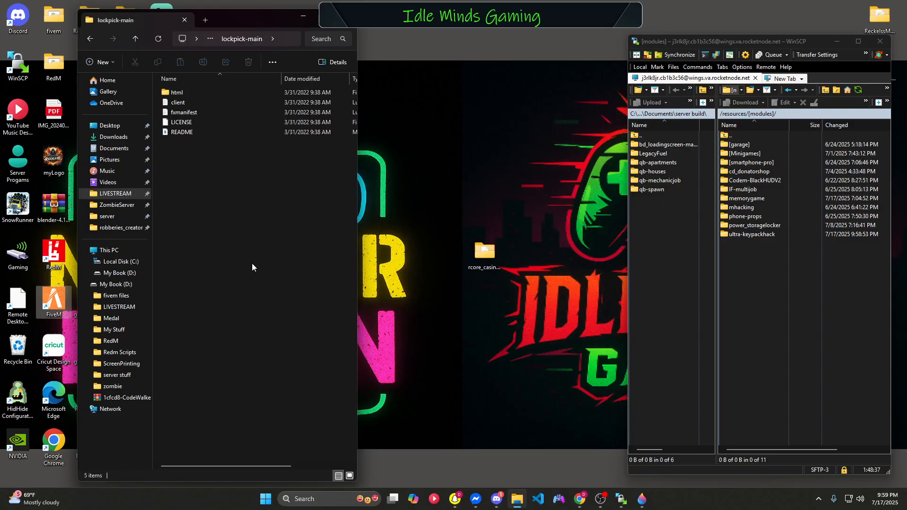
pyautogui.hotkey('alt', 'Left')
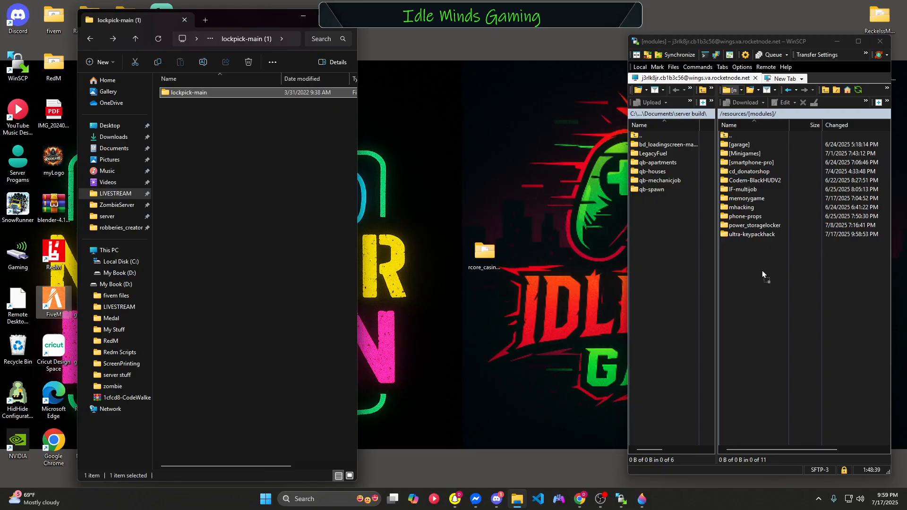
pyautogui.moveTo(763, 271); pyautogui.dragTo(762, 271)
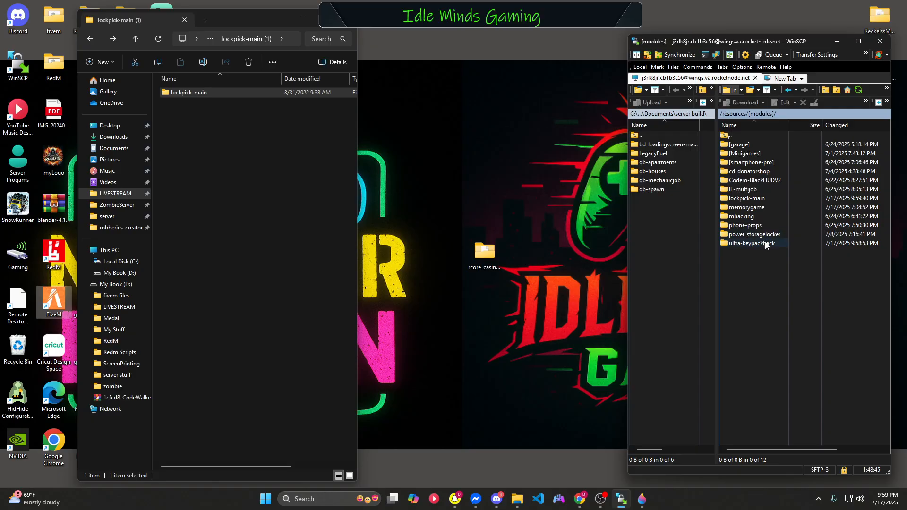
# Rename the uploaded lockpick-main folder on the server to lockpick
pyautogui.rightClick(757, 199)
pyautogui.click(788, 266)
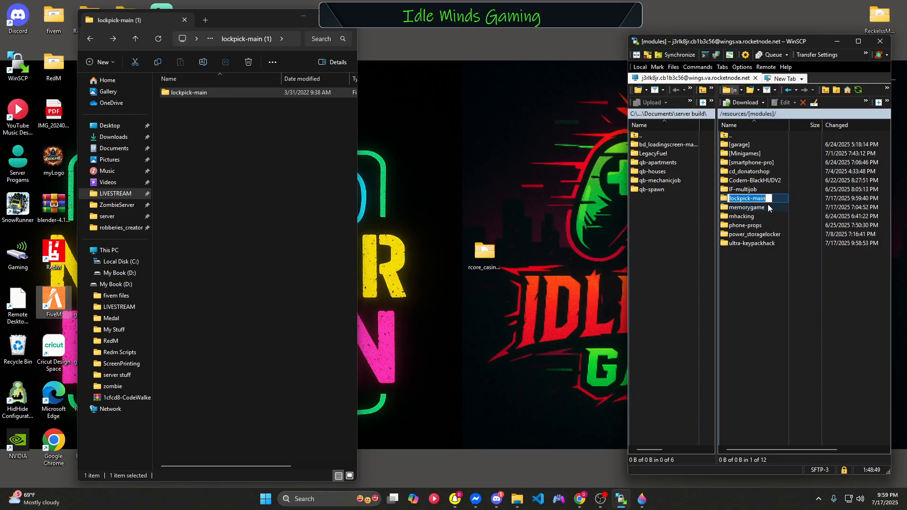
pyautogui.click(768, 198)
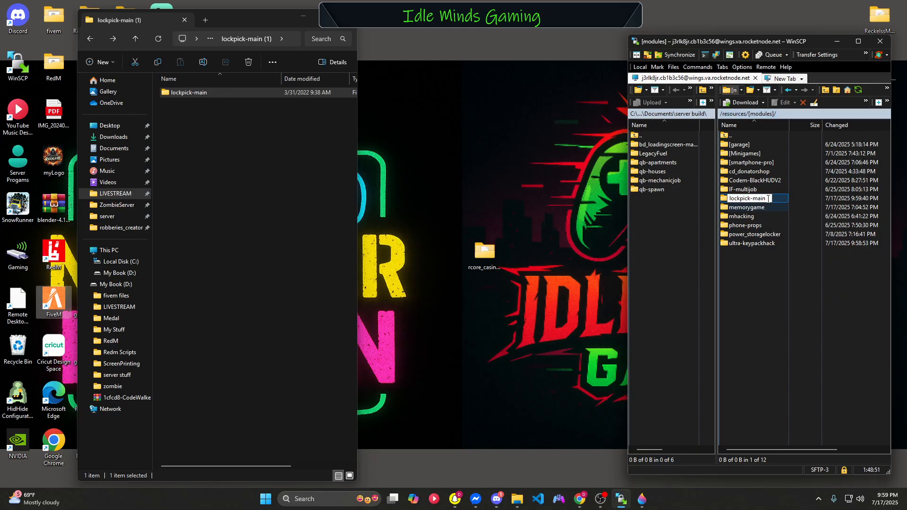
pyautogui.press('BackSpace')
pyautogui.click(755, 266)
# Return to the local robberies_creator folder and delete the lockpick-main (1) folder and its archive
pyautogui.click(299, 200)
pyautogui.hotkey('alt', 'Up')
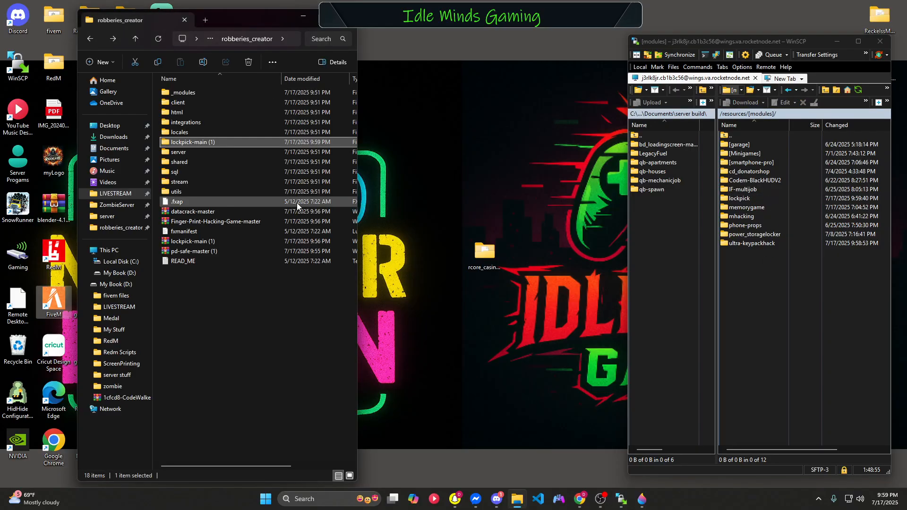
pyautogui.press('Delete')
pyautogui.click(222, 234)
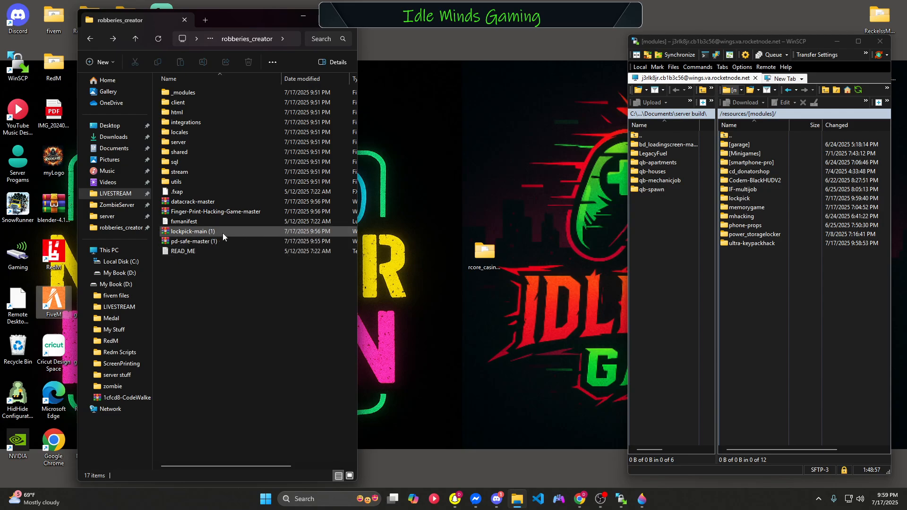
pyautogui.press('Delete')
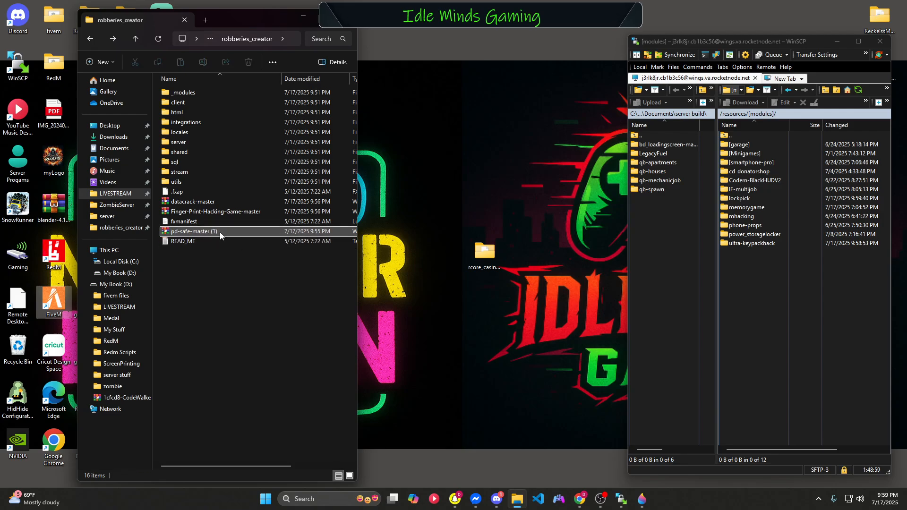
# Extract the datacrack-master archive into its own subfolder of robberies_creator and open the extracted folder
pyautogui.doubleClick(210, 204)
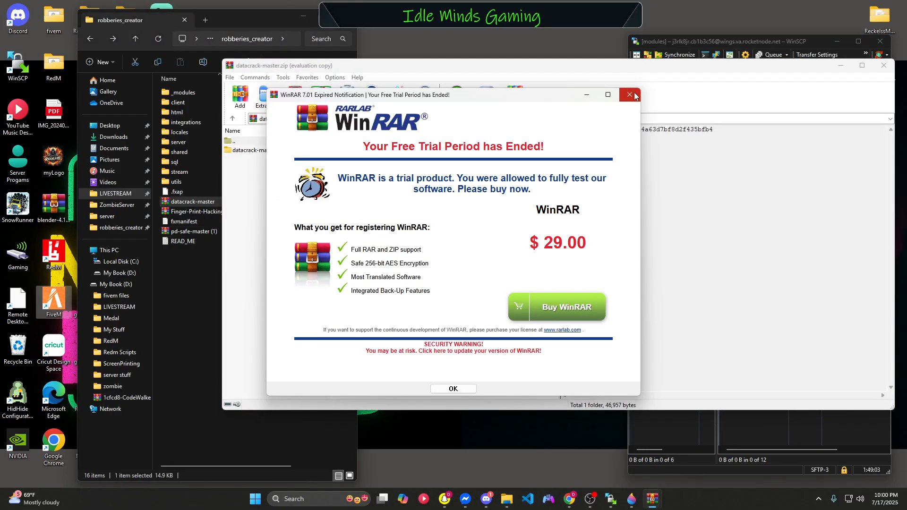
pyautogui.click(635, 96)
pyautogui.click(267, 97)
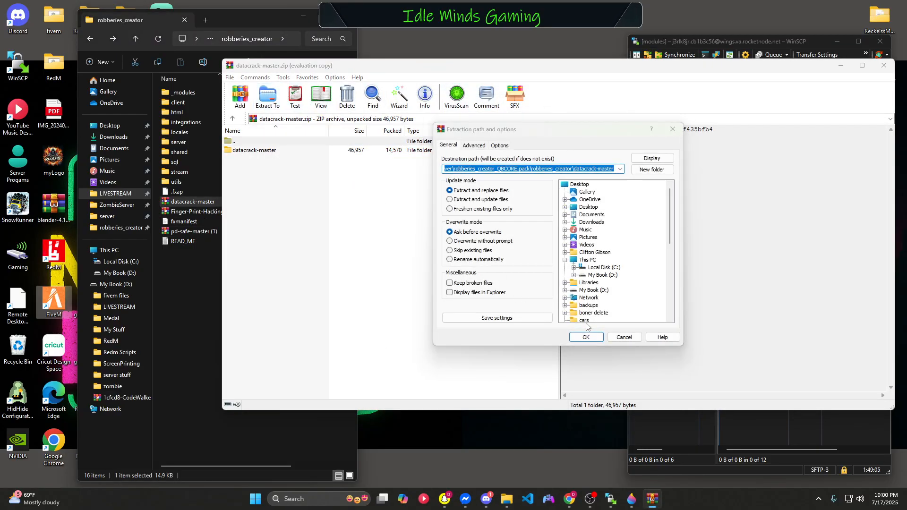
pyautogui.click(586, 337)
pyautogui.click(883, 65)
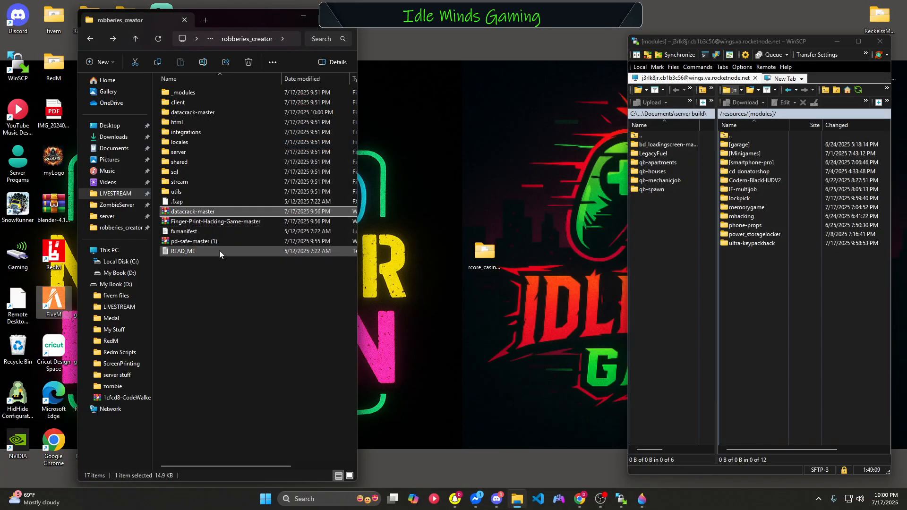
pyautogui.press('Return')
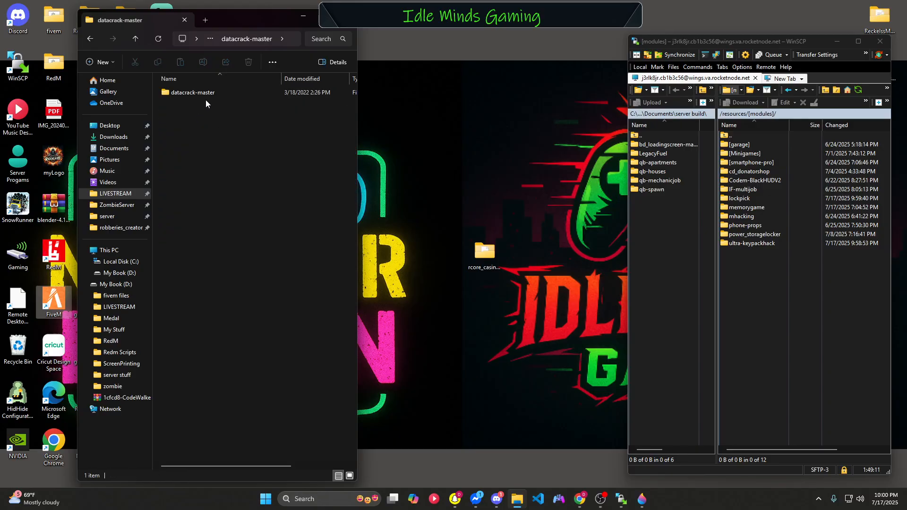
# Rename the extracted inner datacrack-master folder to datacrack and upload it to the server's [modules] folder
pyautogui.doubleClick(205, 98)
pyautogui.hotkey('alt', 'Left')
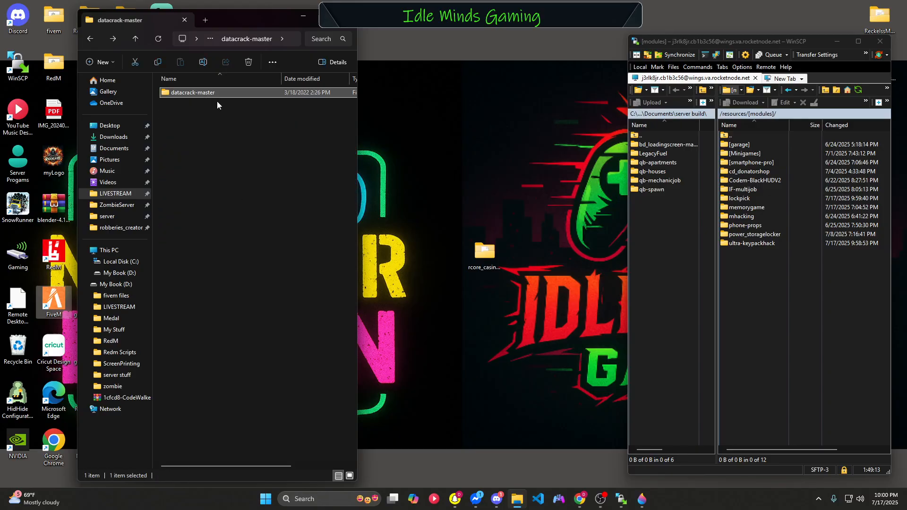
pyautogui.rightClick(206, 94)
pyautogui.click(278, 111)
pyautogui.click(226, 92)
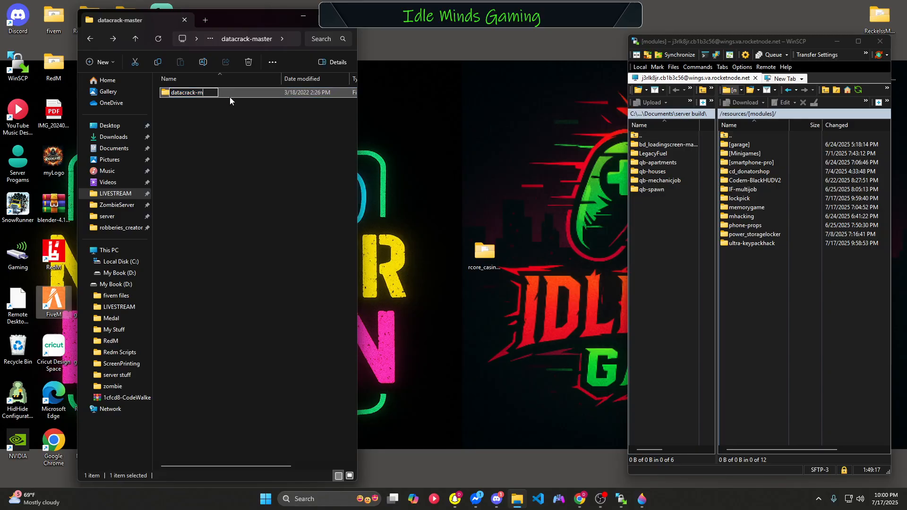
pyautogui.press('BackSpace')
pyautogui.press('BackSpace')
pyautogui.press('BackSpace')
pyautogui.press('BackSpace')
pyautogui.press('BackSpace')
pyautogui.press('BackSpace')
pyautogui.press('BackSpace')
pyautogui.press('Return')
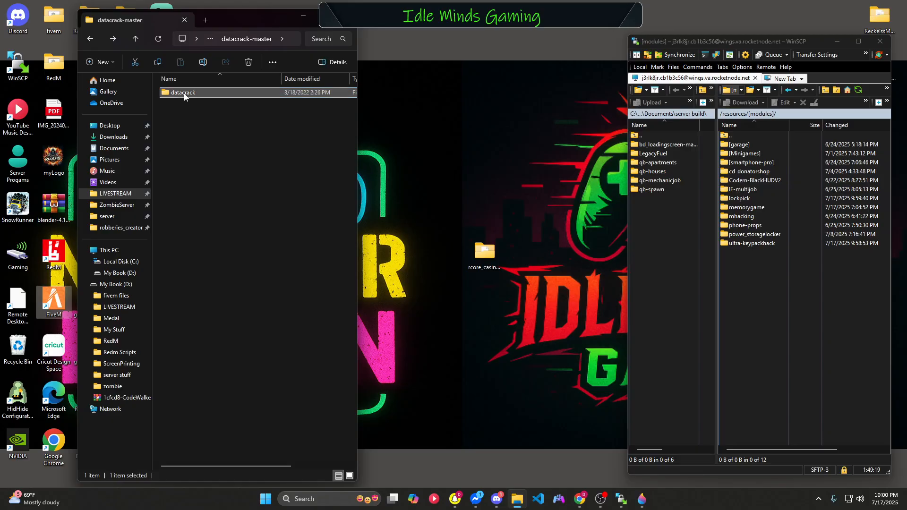
pyautogui.moveTo(746, 290); pyautogui.dragTo(745, 290)
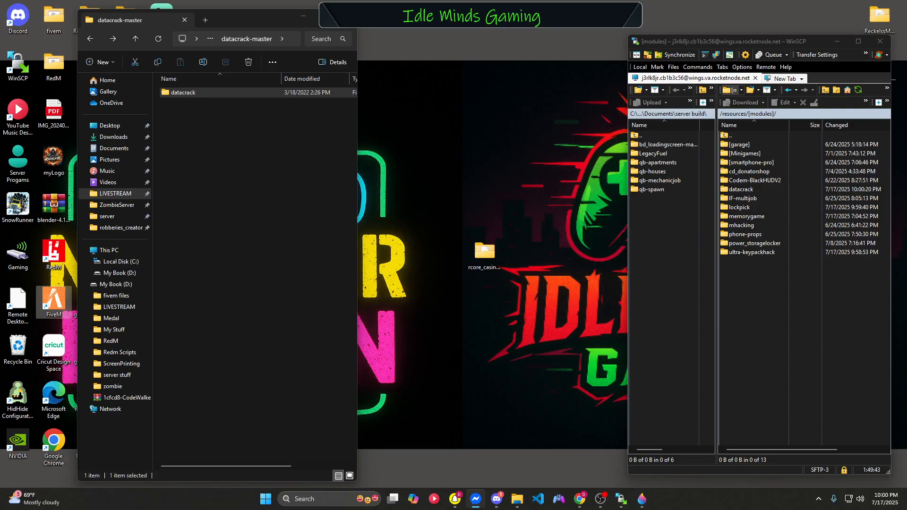
# Return to the local robberies_creator folder and delete the datacrack-master folder and its archive
pyautogui.click(246, 205)
pyautogui.hotkey('alt', 'Left')
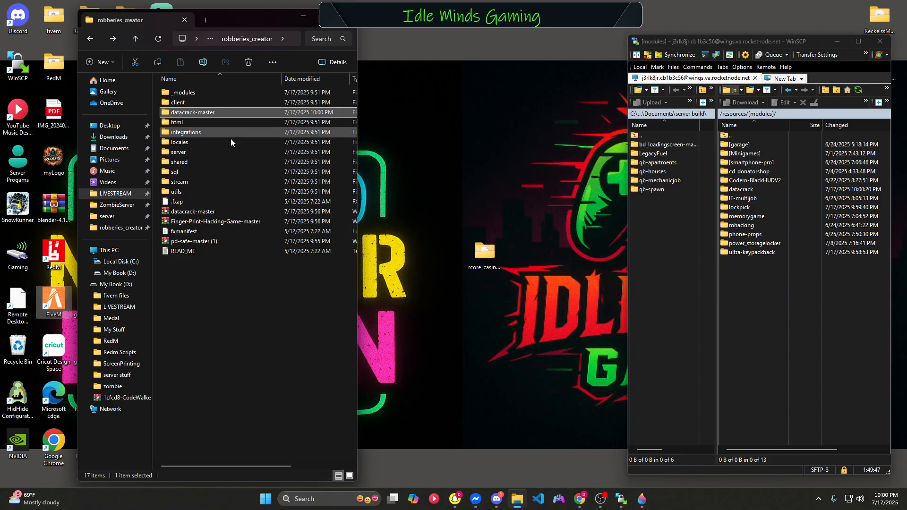
pyautogui.press('Delete')
pyautogui.click(246, 201)
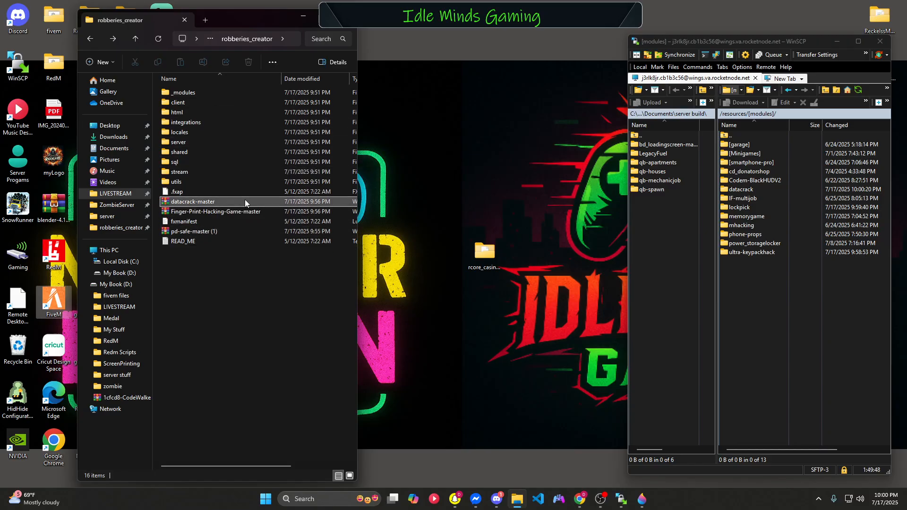
pyautogui.press('Delete')
# Extract the Finger-Print-Hacking-Game-master archive into its own subfolder of robberies_creator and open the extracted folder
pyautogui.doubleClick(212, 202)
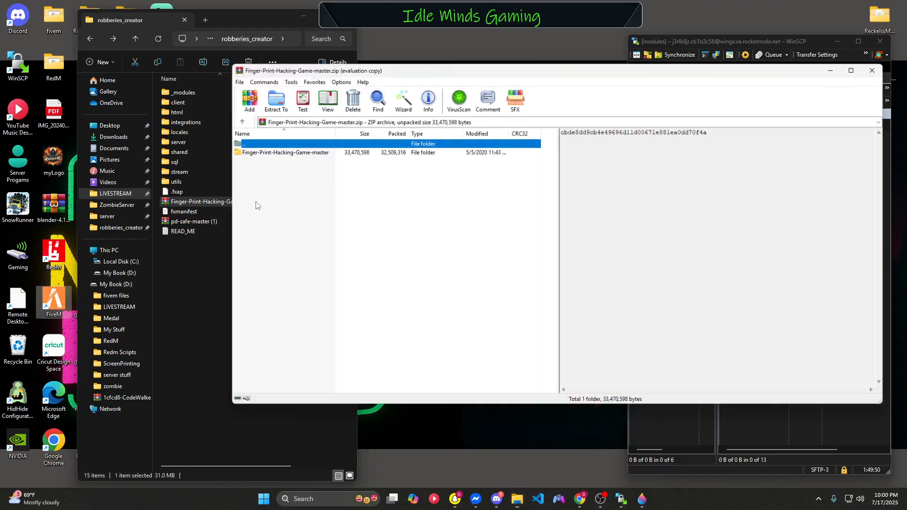
pyautogui.click(267, 97)
pyautogui.click(586, 336)
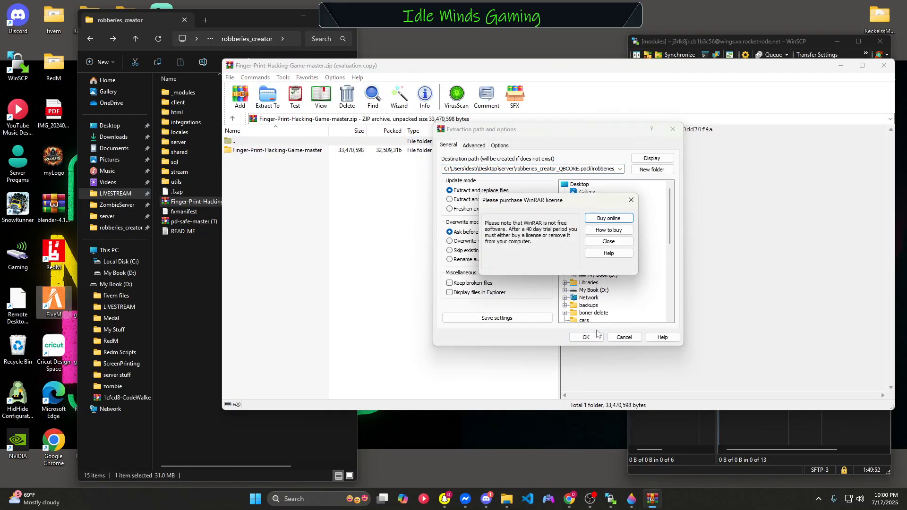
pyautogui.click(610, 246)
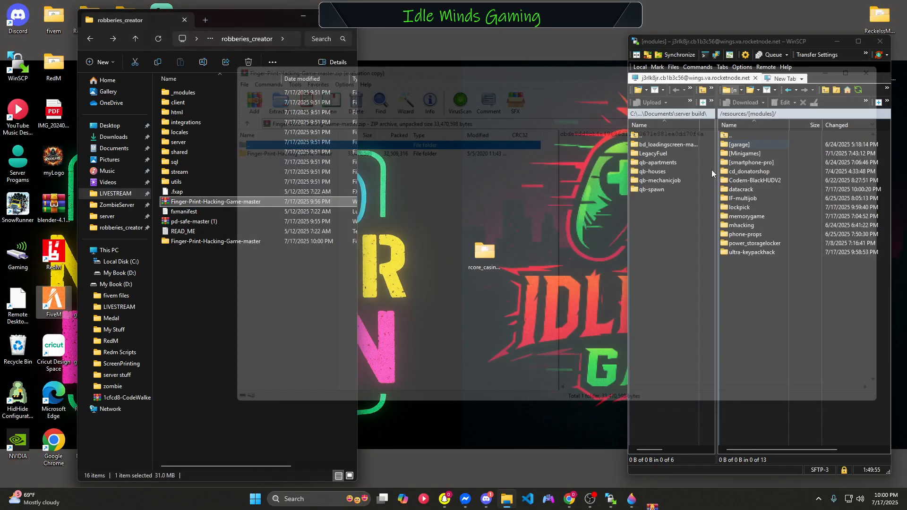
pyautogui.press('Escape')
pyautogui.doubleClick(208, 240)
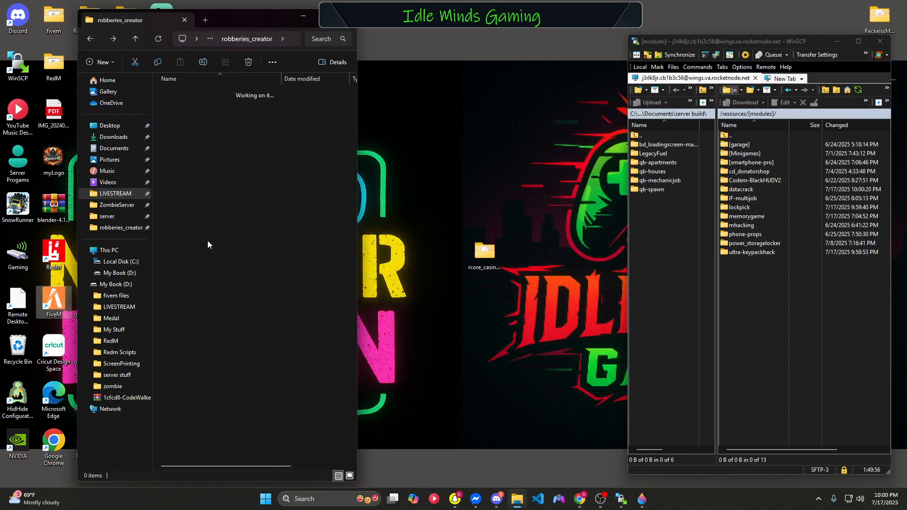
# Examine the utk_fingerprint and utk_hackdependency folders inside the inner Finger-Print-Hacking-Game-master folder and read the README's installation instructions
pyautogui.doubleClick(198, 94)
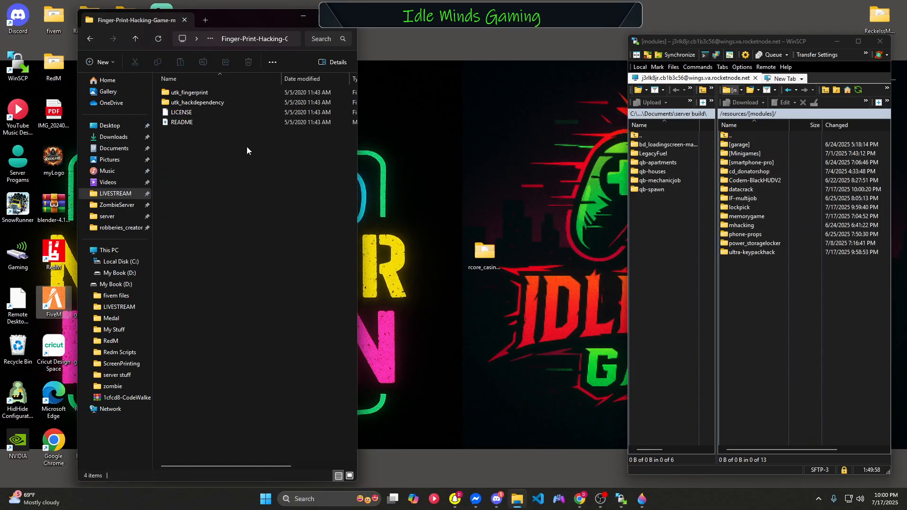
pyautogui.hotkey('alt', 'Left')
pyautogui.doubleClick(208, 93)
pyautogui.hotkey('alt', 'Left')
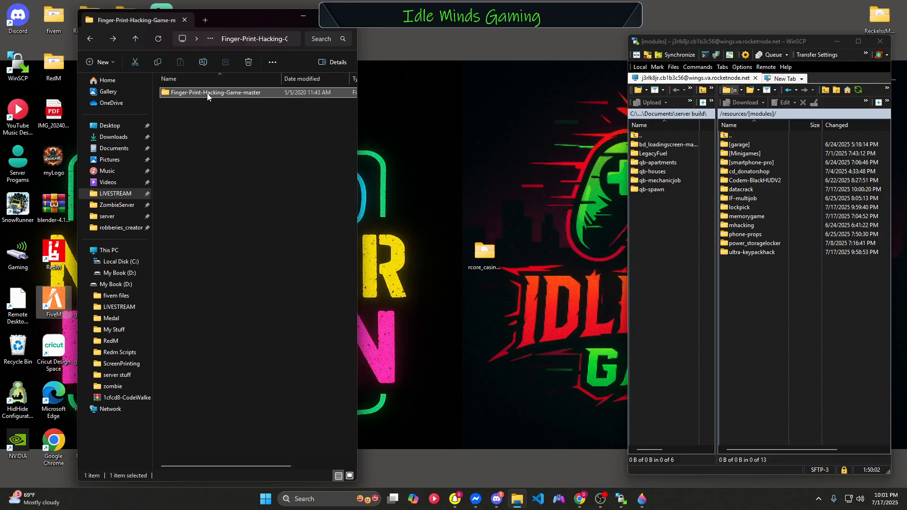
pyautogui.doubleClick(208, 93)
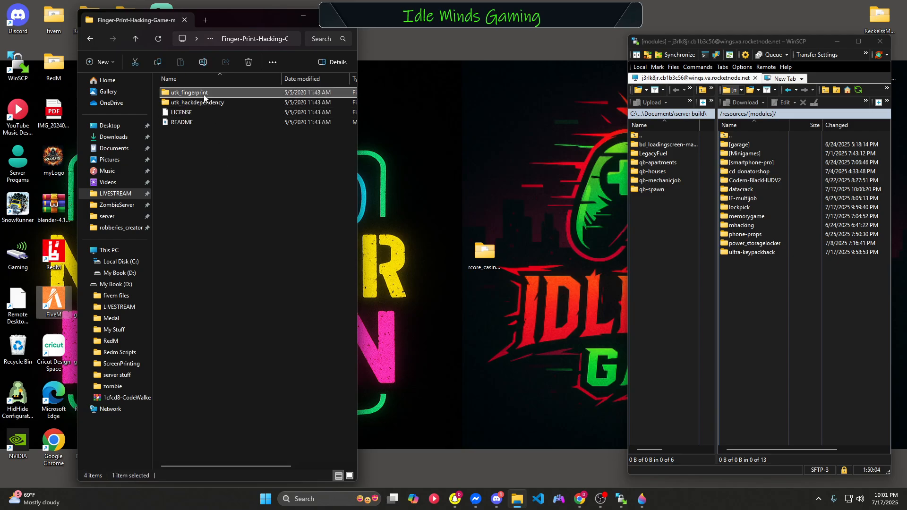
pyautogui.doubleClick(204, 96)
pyautogui.hotkey('alt', 'Left')
pyautogui.doubleClick(208, 103)
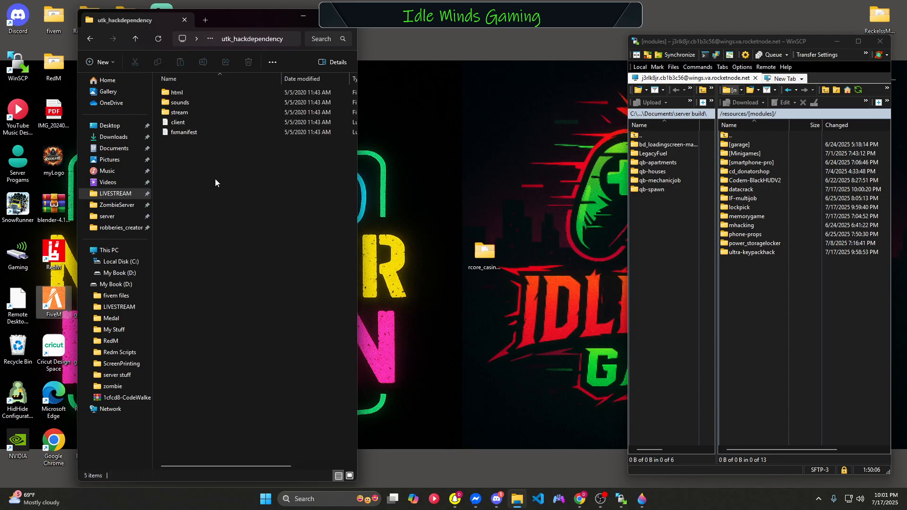
pyautogui.hotkey('alt', 'Left')
pyautogui.doubleClick(208, 122)
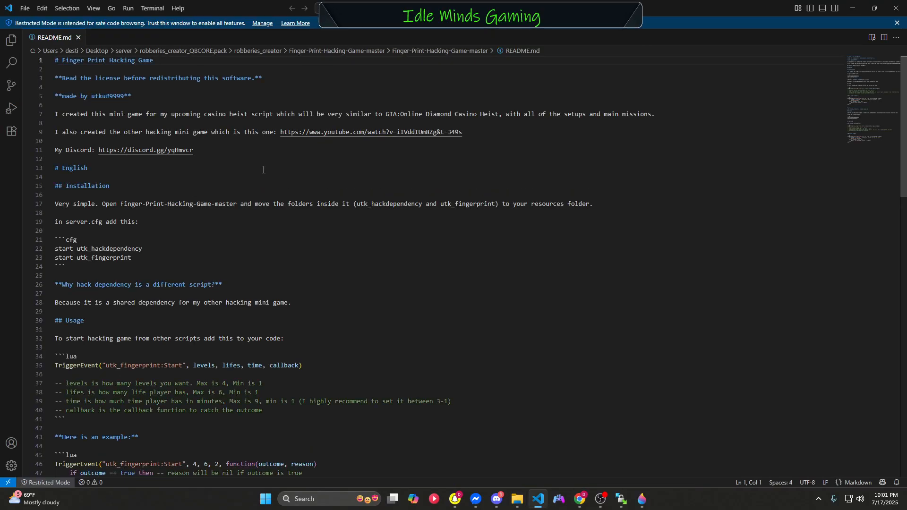
pyautogui.scroll(-1, 263, 169)
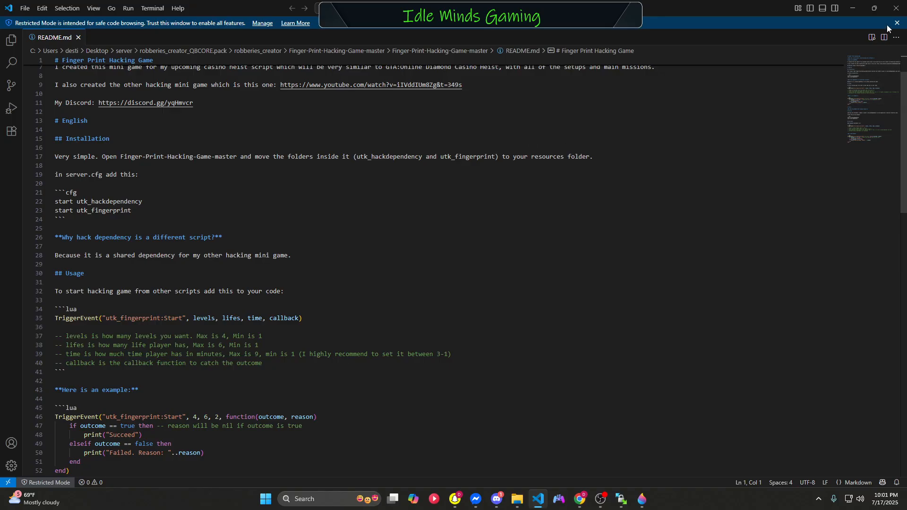
pyautogui.click(896, 8)
# Upload the utk_fingerprint and utk_hackdependency folders from Finger-Print-Hacking-Game-master to the server's [modules] folder
pyautogui.hotkey('alt', 'Left')
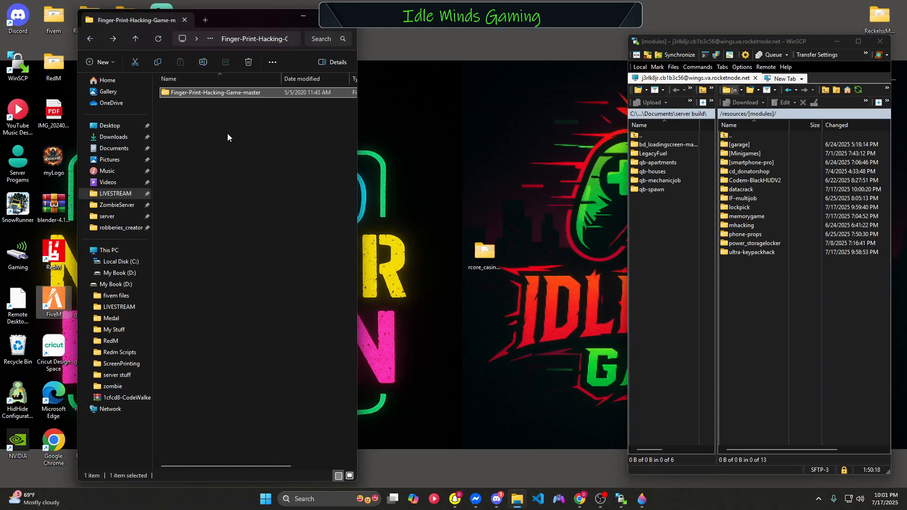
pyautogui.doubleClick(220, 95)
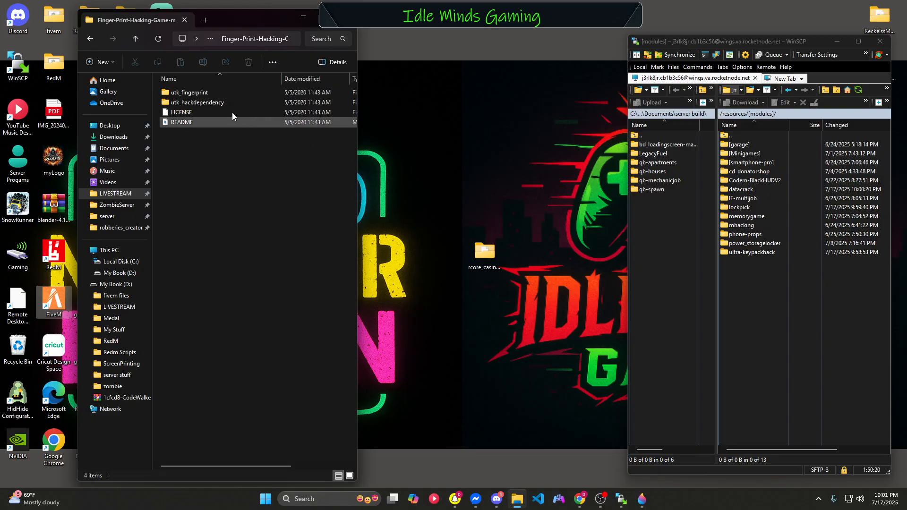
pyautogui.moveTo(199, 96); pyautogui.dragTo(751, 284)
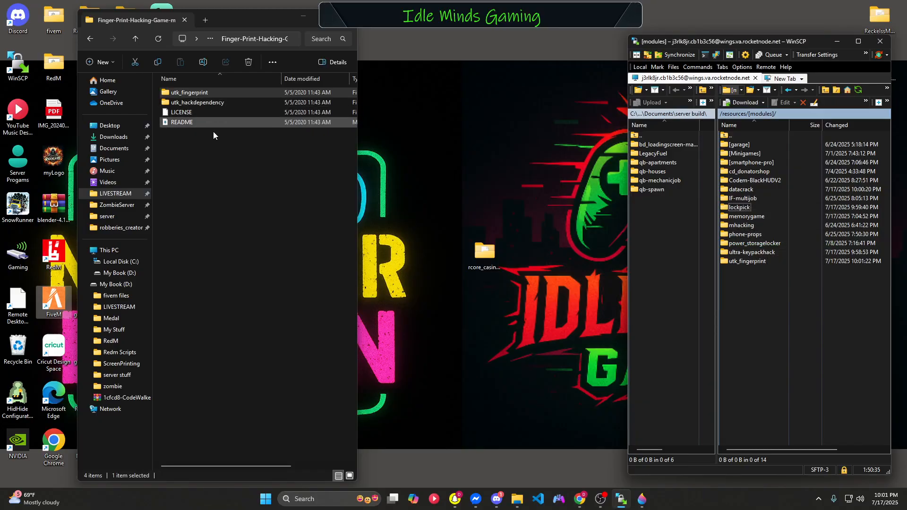
pyautogui.moveTo(201, 104); pyautogui.dragTo(764, 339)
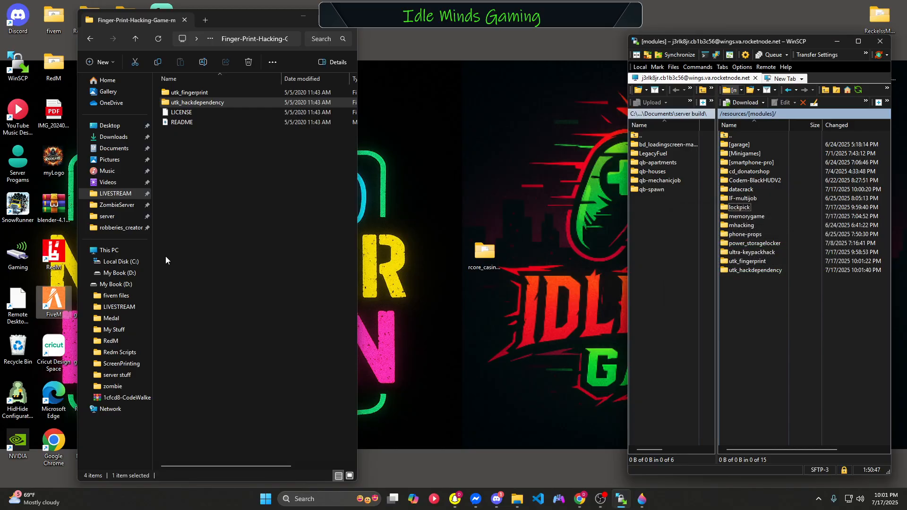
# Return to the local robberies_creator folder and delete the Finger-Print-Hacking-Game-master folder and its archive
pyautogui.hotkey('alt', 'Left')
pyautogui.hotkey('alt', 'Left')
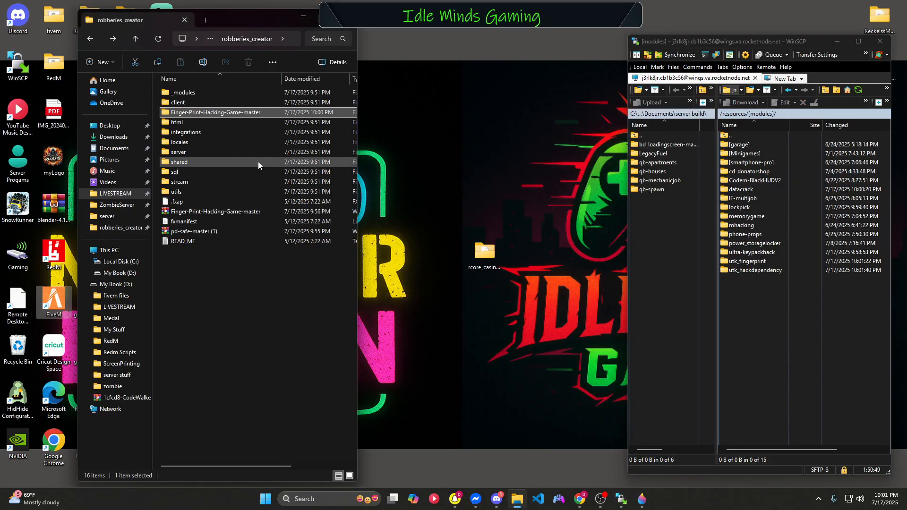
pyautogui.click(227, 205)
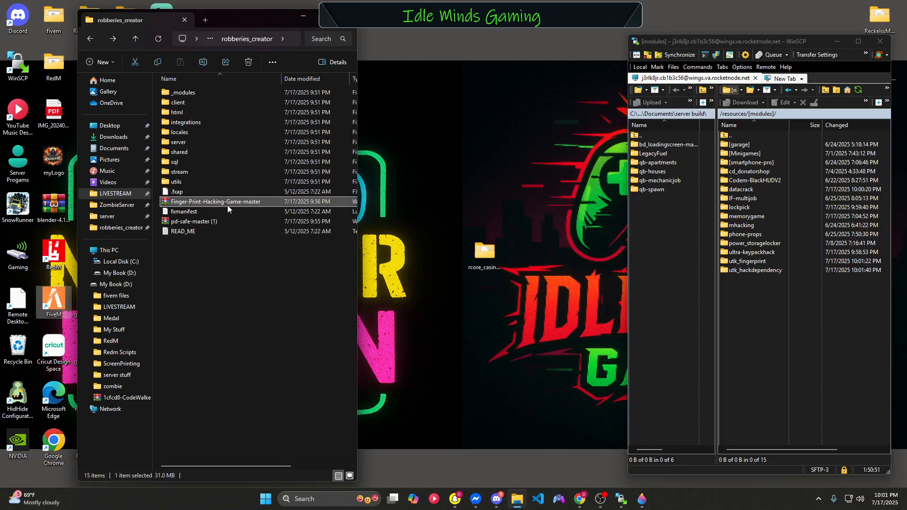
pyautogui.press('Delete')
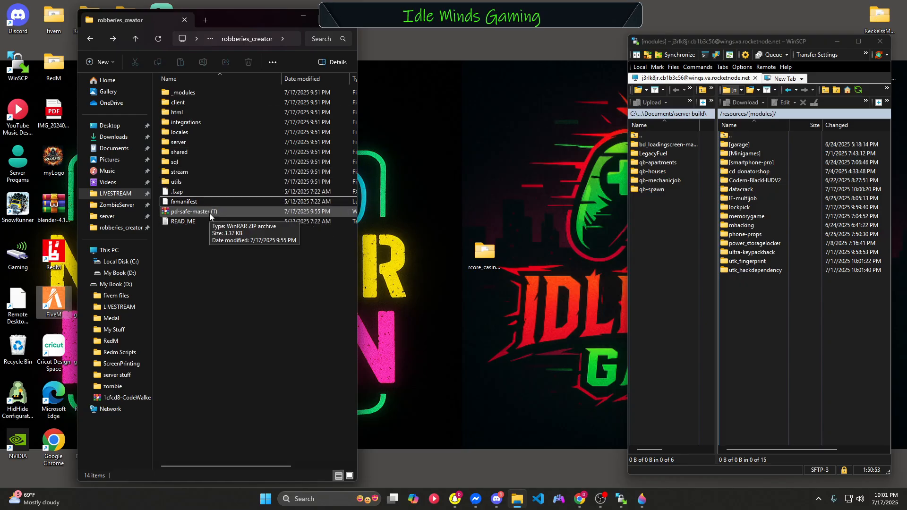
# Extract the pd-safe-master (1) archive into its own subfolder of robberies_creator and open the extracted folder
pyautogui.doubleClick(209, 215)
pyautogui.click(268, 99)
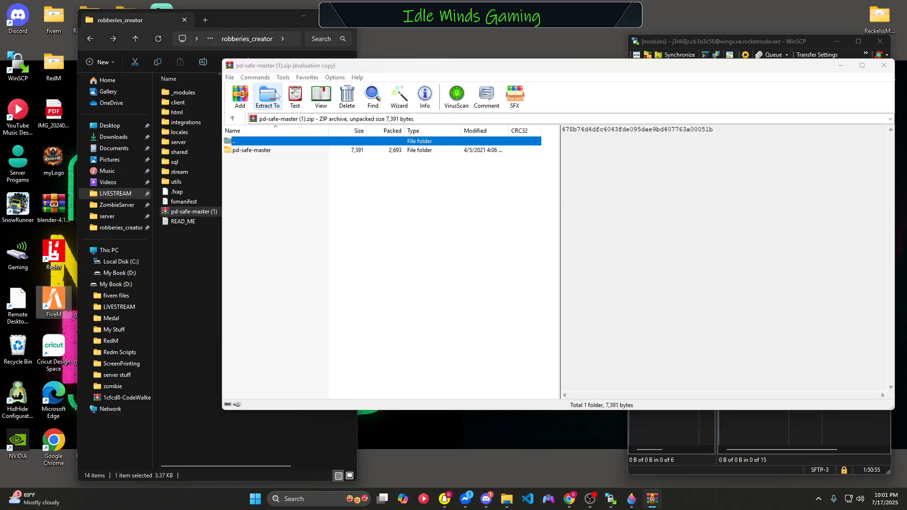
pyautogui.click(609, 241)
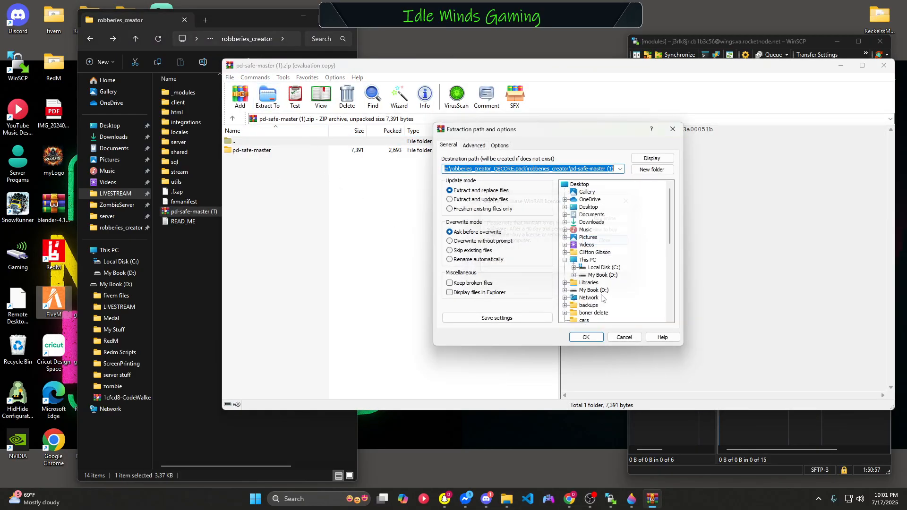
pyautogui.click(586, 337)
pyautogui.click(881, 70)
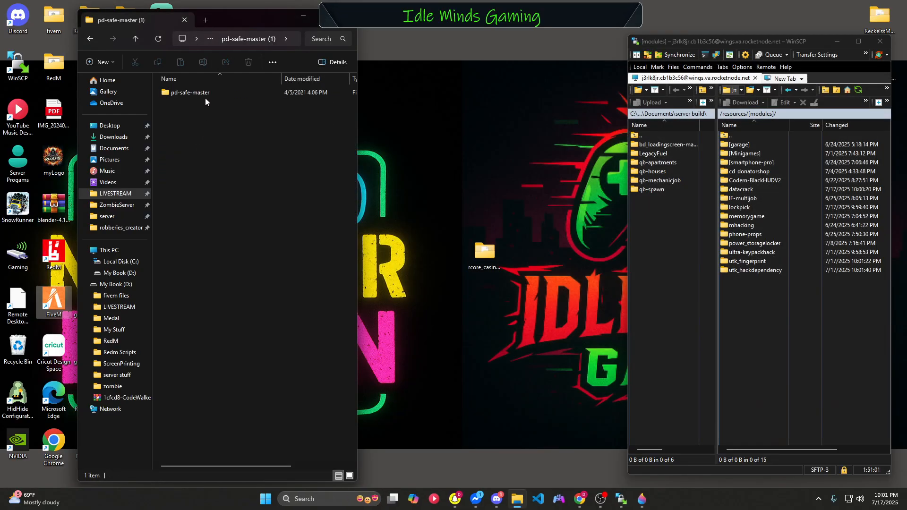
# Rename the extracted inner pd-safe-master folder to pd-safe and upload it to the server's [modules] folder
pyautogui.doubleClick(205, 96)
pyautogui.hotkey('alt', 'Left')
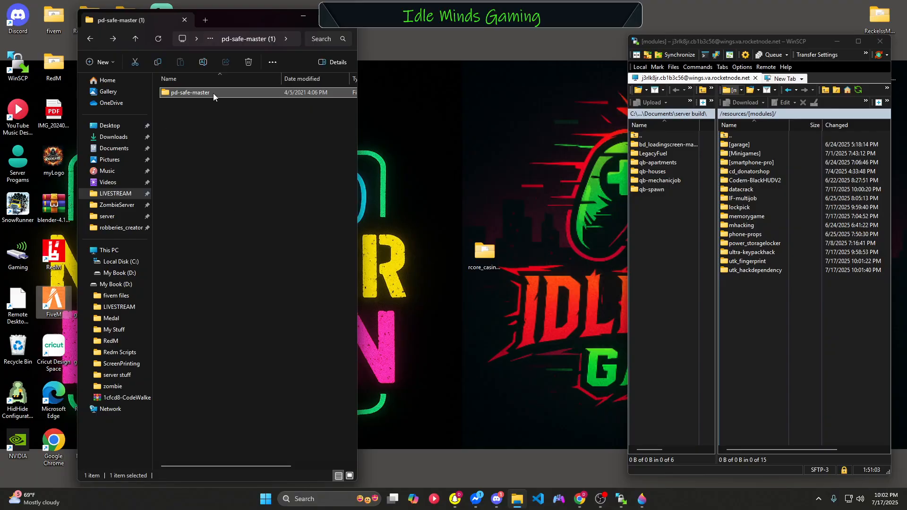
pyautogui.rightClick(214, 92)
pyautogui.click(286, 108)
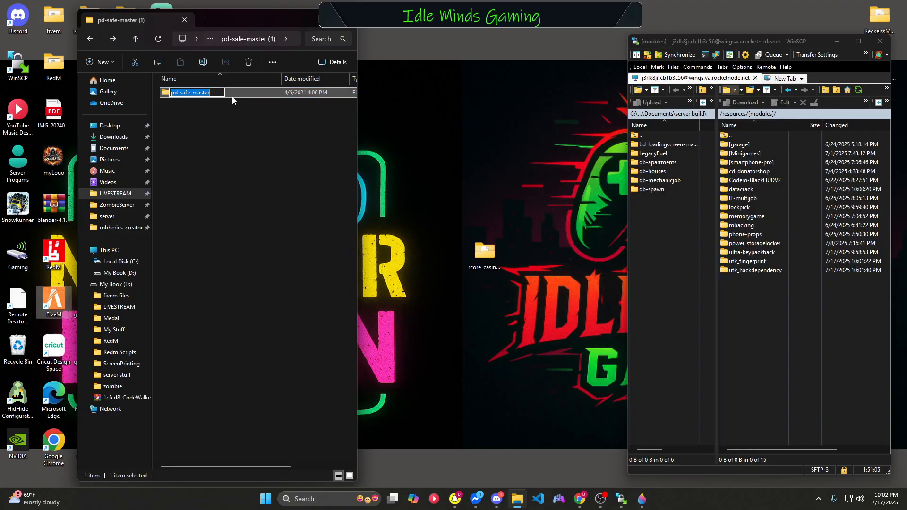
pyautogui.click(222, 92)
pyautogui.press('BackSpace')
pyautogui.press('BackSpace')
pyautogui.press('BackSpace')
pyautogui.press('BackSpace')
pyautogui.press('Return')
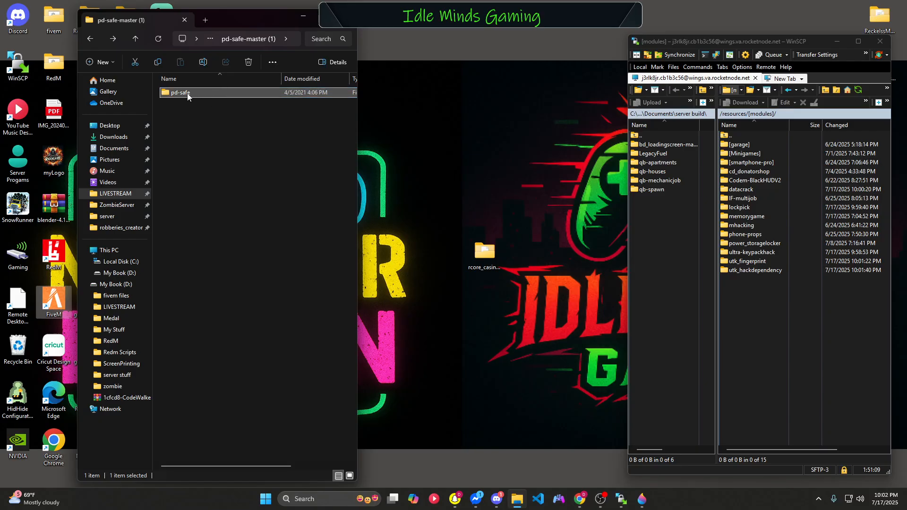
pyautogui.moveTo(219, 97); pyautogui.dragTo(757, 307)
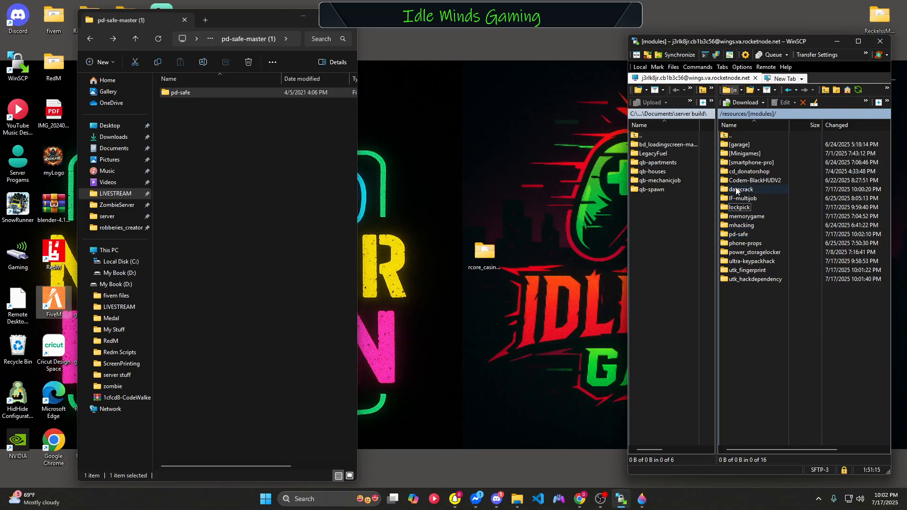
# Return to the local robberies_creator folder and delete the pd-safe-master (1) folder and its archive
pyautogui.hotkey('alt', 'Left')
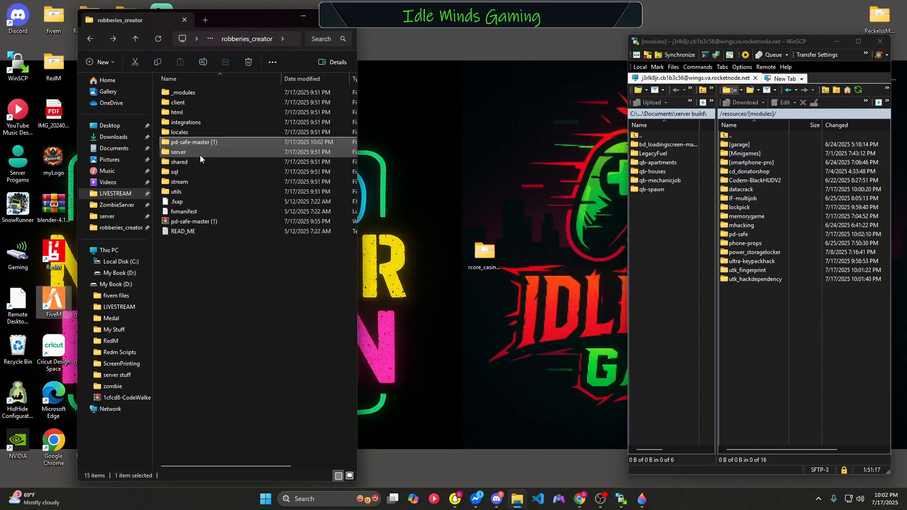
pyautogui.hotkey('alt', 'Left')
pyautogui.doubleClick(191, 94)
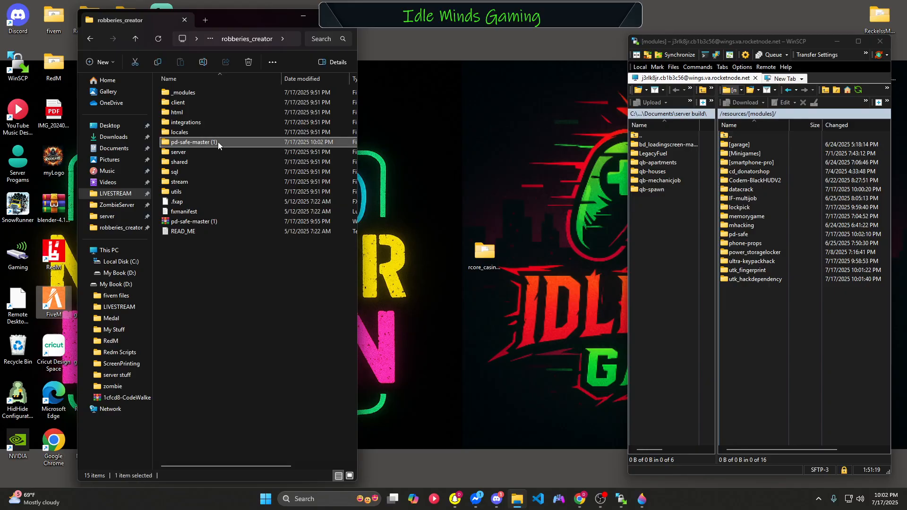
pyautogui.press('Delete')
pyautogui.click(217, 213)
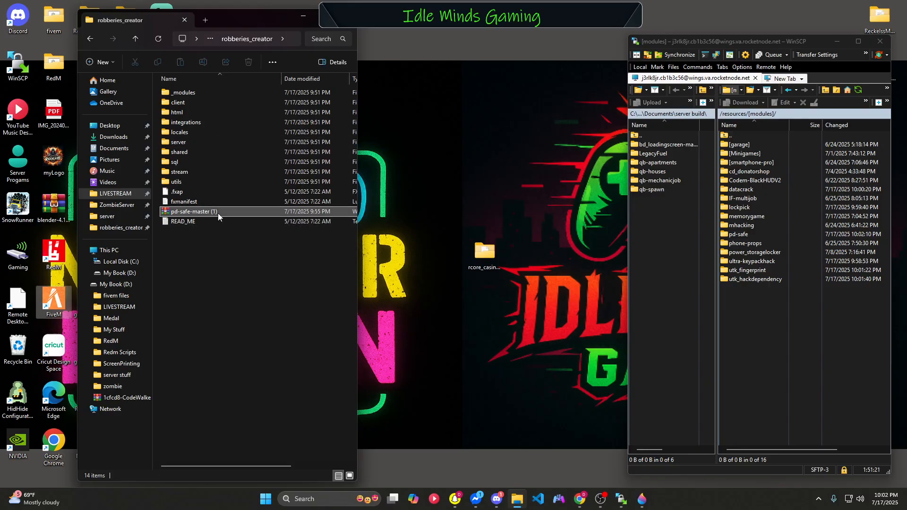
pyautogui.press('Delete')
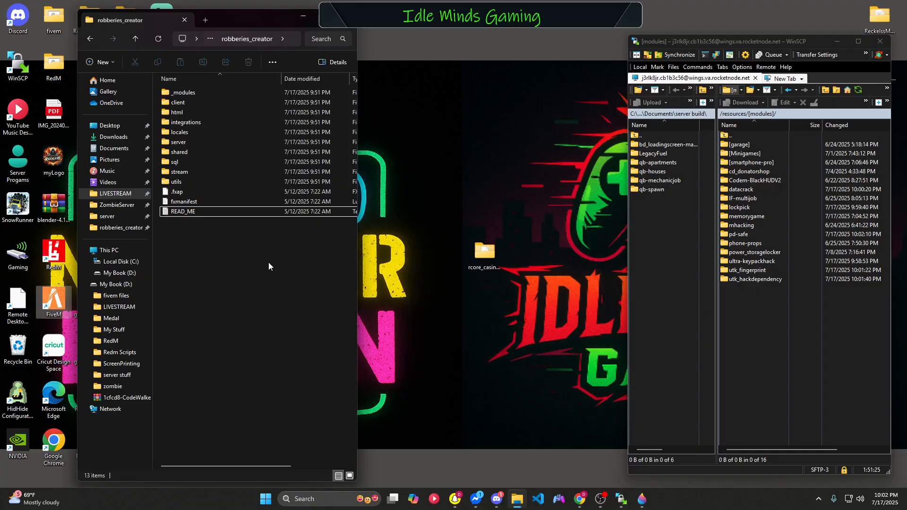
# Open the local sql folder in robberies_creator, switch to phpMyAdmin in Chrome and open the QBCore database
pyautogui.doubleClick(197, 162)
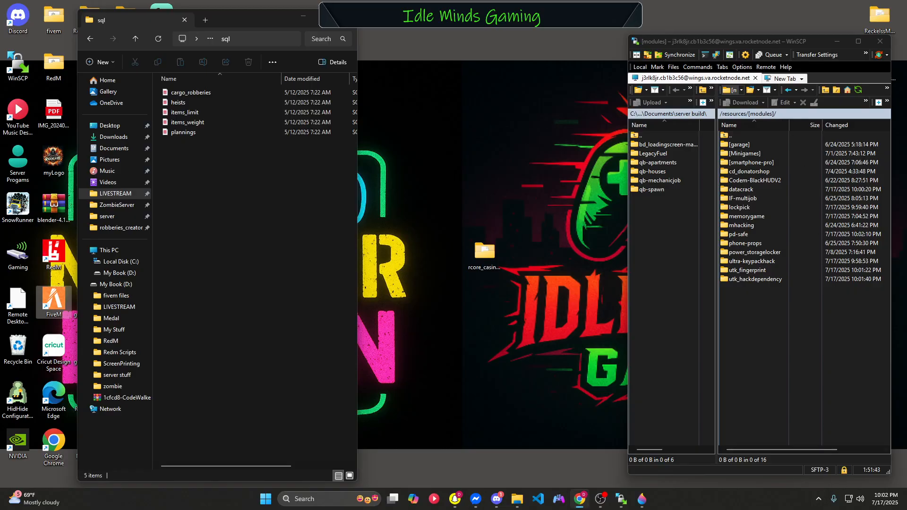
pyautogui.hotkey('alt', 'Tab')
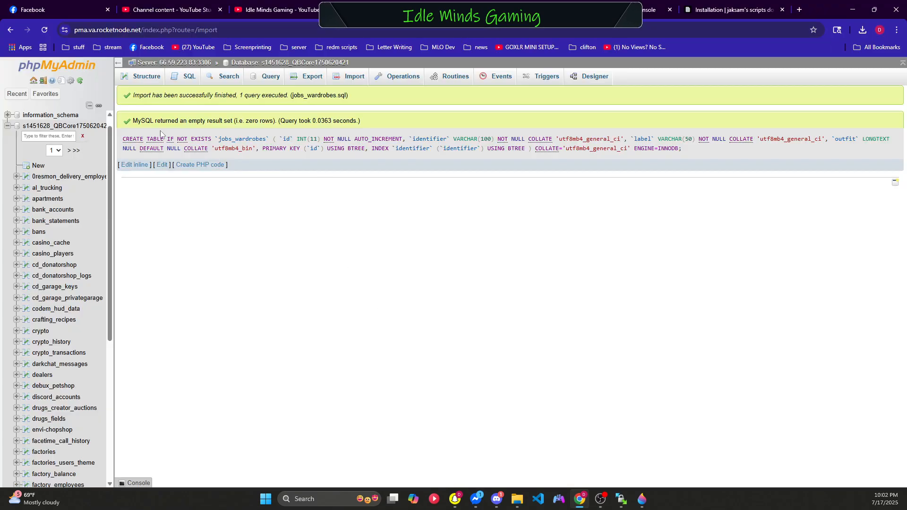
pyautogui.click(56, 135)
pyautogui.click(57, 126)
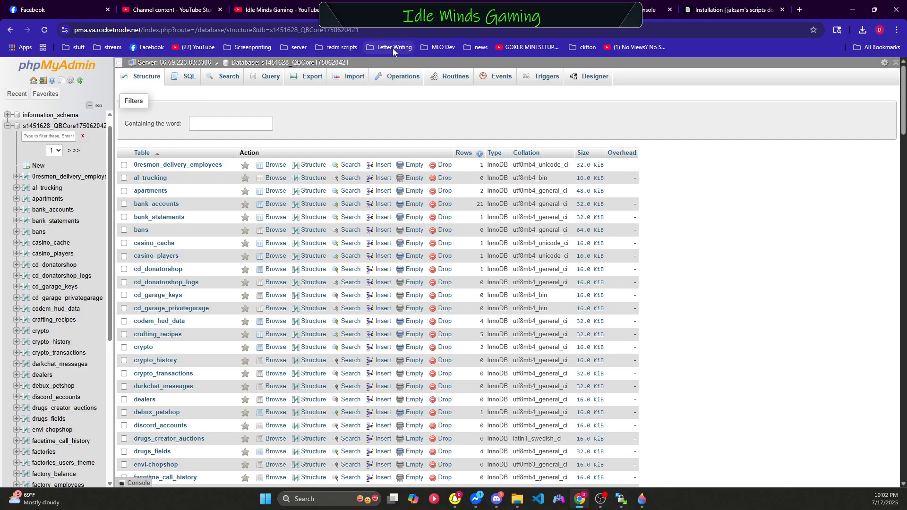
# Start a database import and browse for the file in Desktop > server > robberies_creator_QBCORE.pack > robberies_creator > sql
pyautogui.click(344, 77)
pyautogui.click(232, 195)
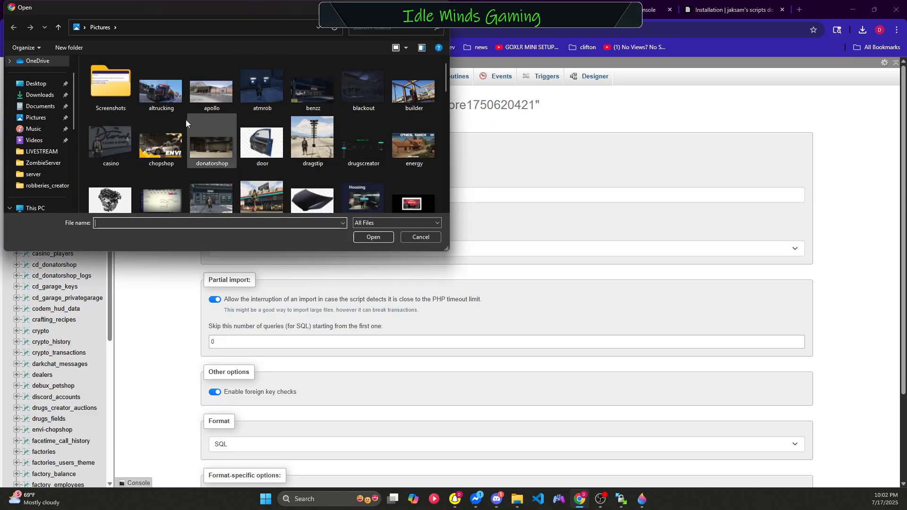
pyautogui.click(36, 83)
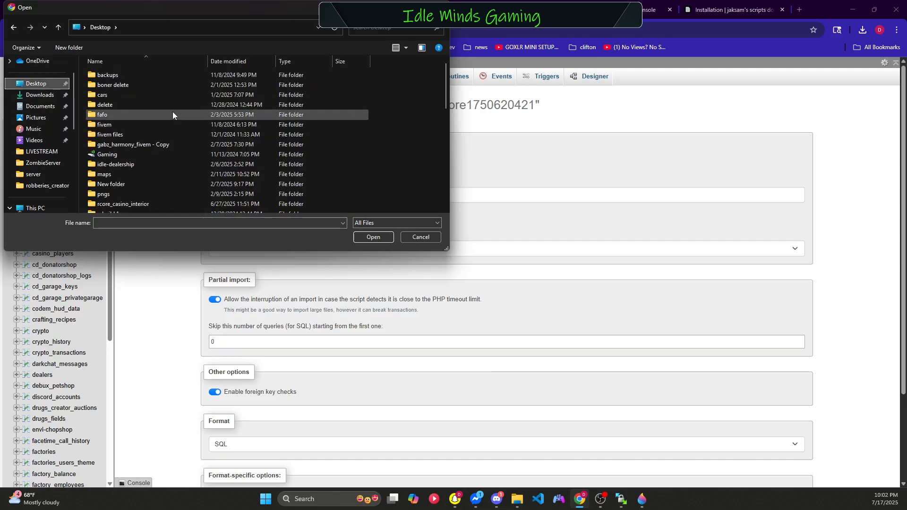
pyautogui.scroll(-2, 142, 142)
pyautogui.scroll(-2, 134, 155)
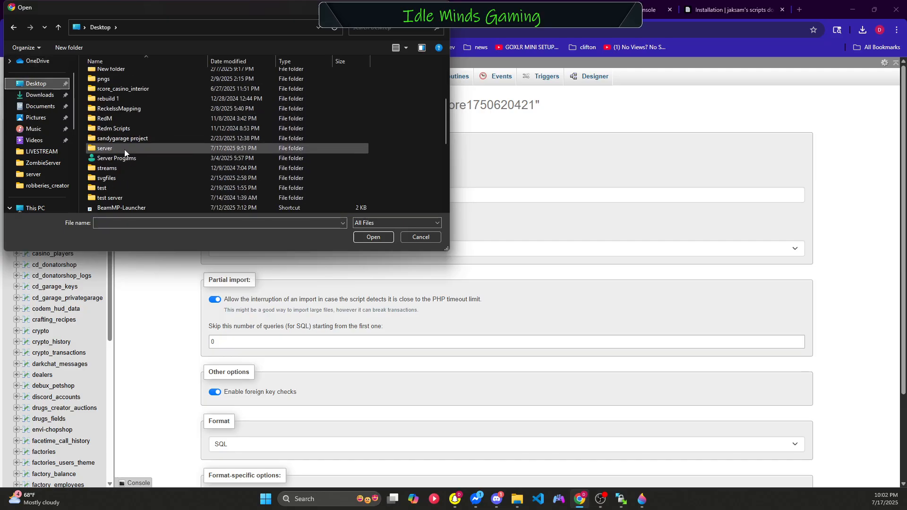
pyautogui.doubleClick(123, 150)
pyautogui.doubleClick(109, 74)
pyautogui.doubleClick(109, 74)
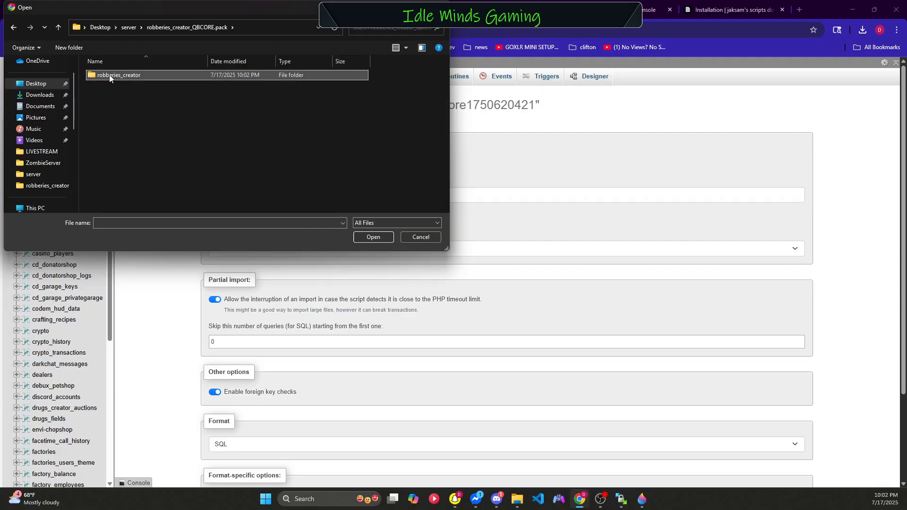
pyautogui.click(112, 143)
pyautogui.doubleClick(112, 144)
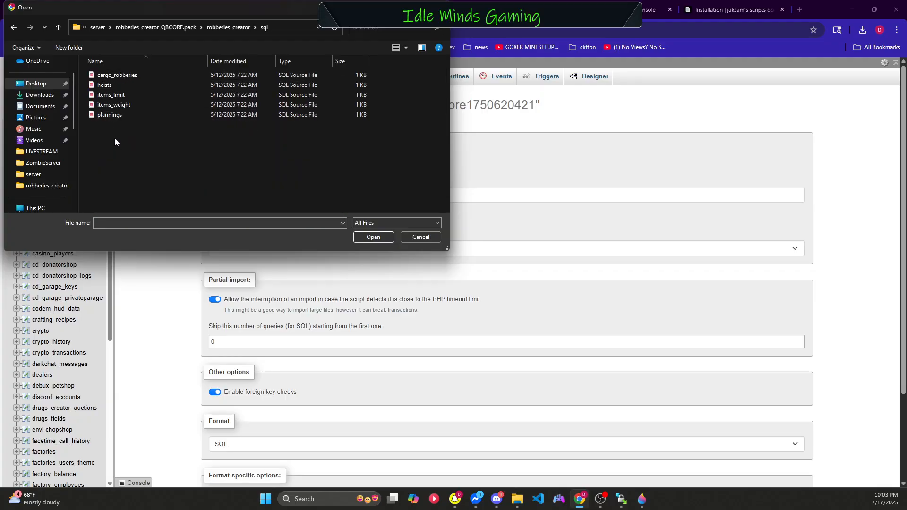
# Choose heists.sql and import it into the QBCore database with the default import options
pyautogui.click(123, 85)
pyautogui.click(371, 237)
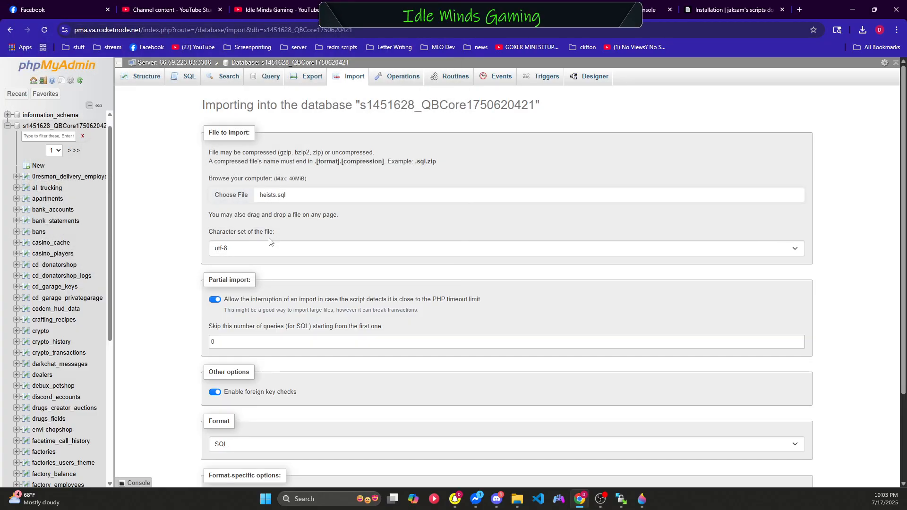
pyautogui.scroll(-3, 255, 270)
pyautogui.click(226, 455)
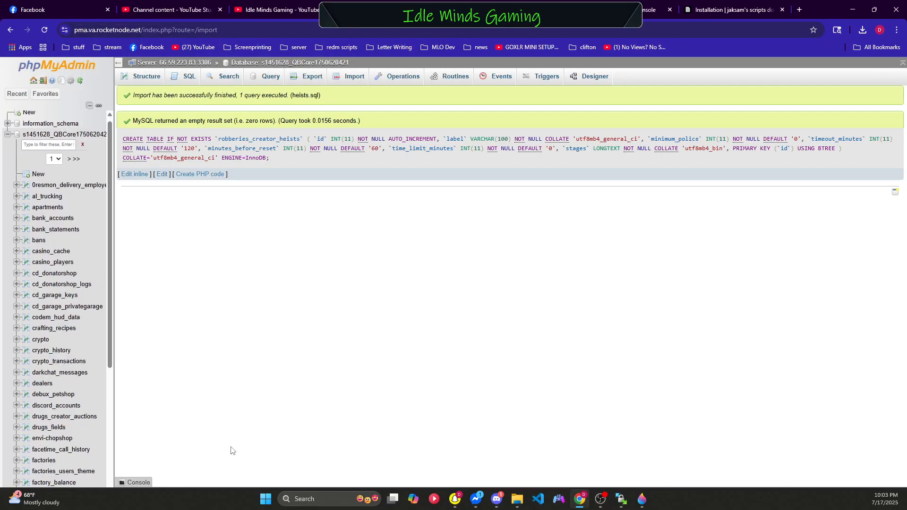
# Import cargo_robberies.sql from the script's sql folder into the QBCore database
pyautogui.click(335, 80)
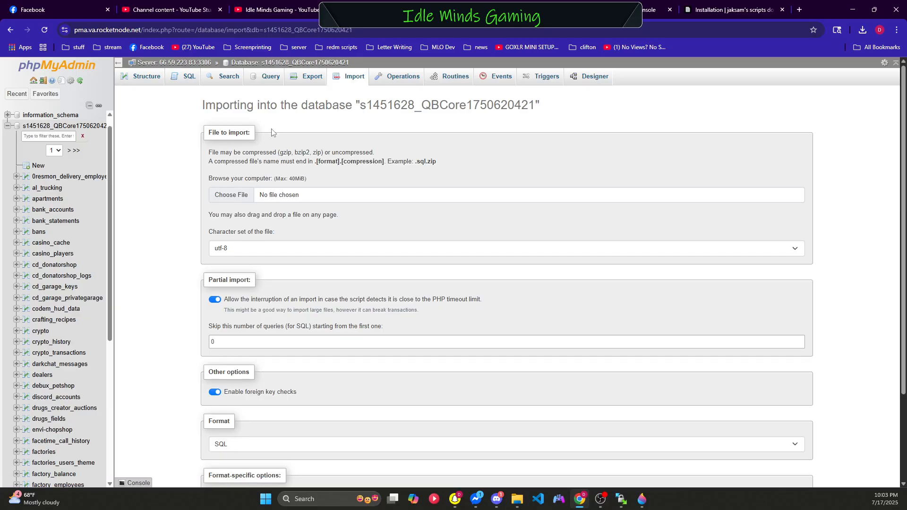
pyautogui.click(227, 200)
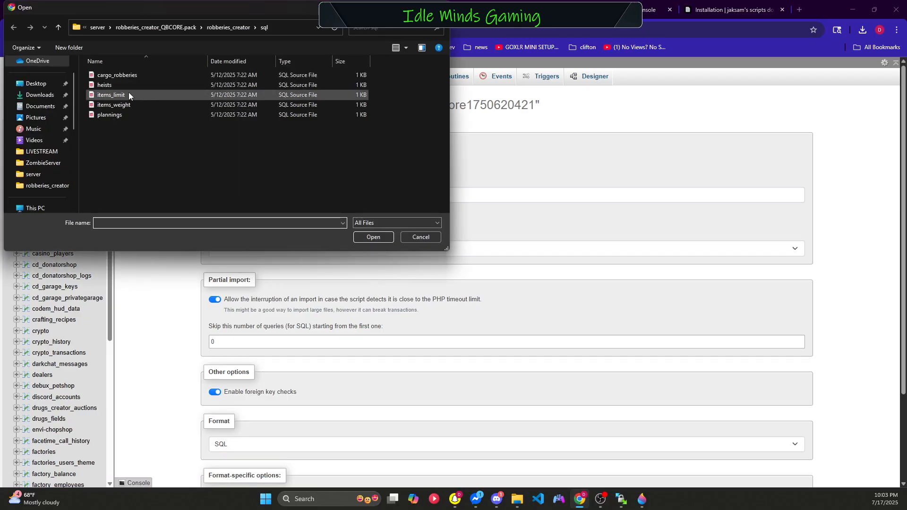
pyautogui.click(117, 75)
pyautogui.click(364, 236)
pyautogui.scroll(-3, 217, 248)
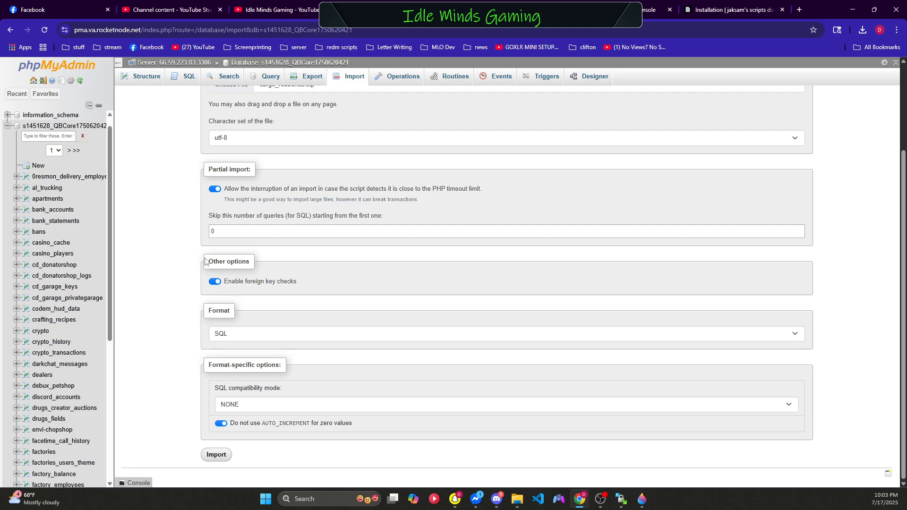
pyautogui.click(217, 455)
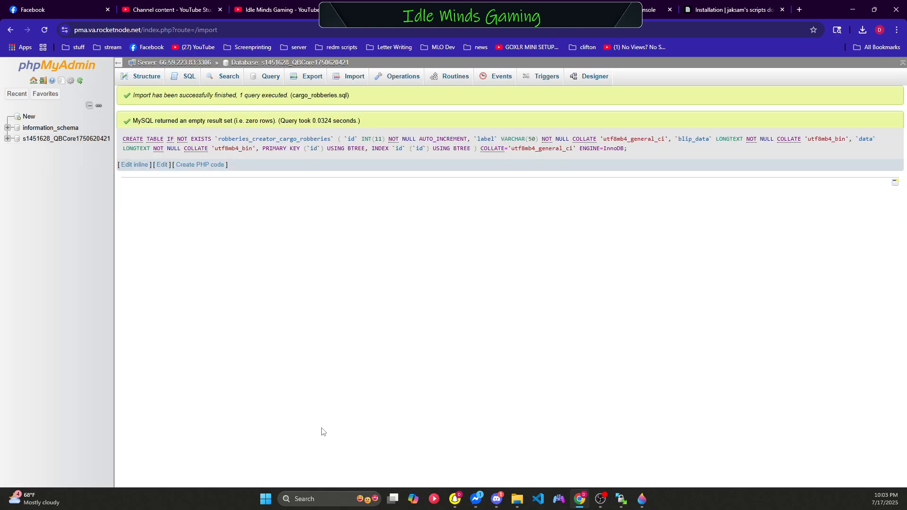
# Import plannings.sql from the script's sql folder into the QBCore database
pyautogui.click(341, 77)
pyautogui.click(221, 195)
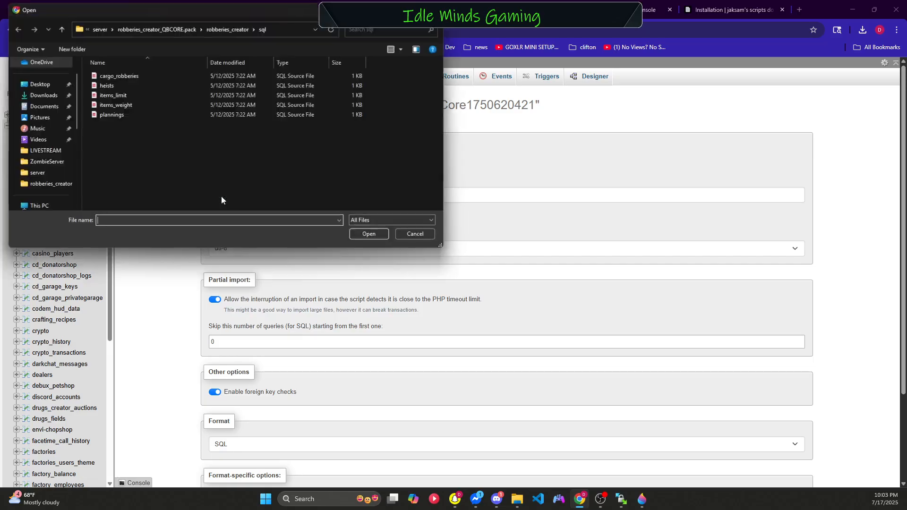
pyautogui.click(112, 114)
pyautogui.click(373, 237)
pyautogui.scroll(-3, 279, 231)
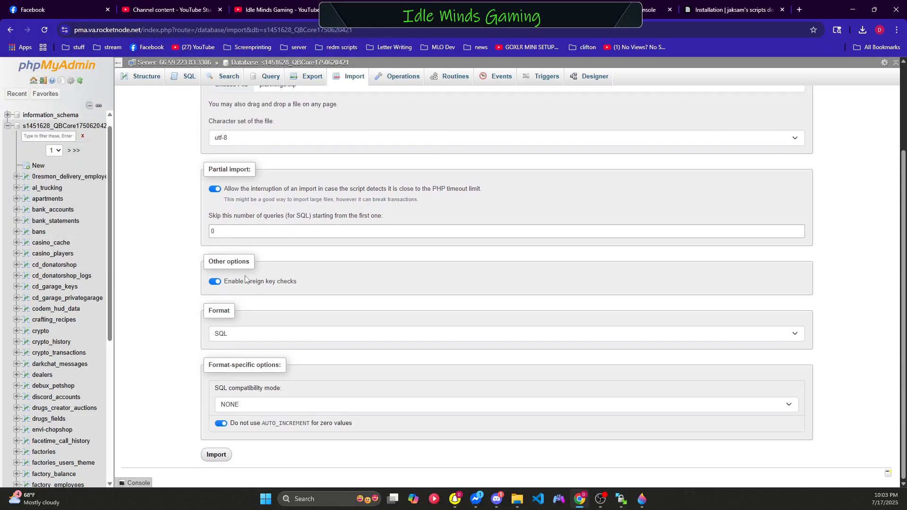
pyautogui.click(228, 451)
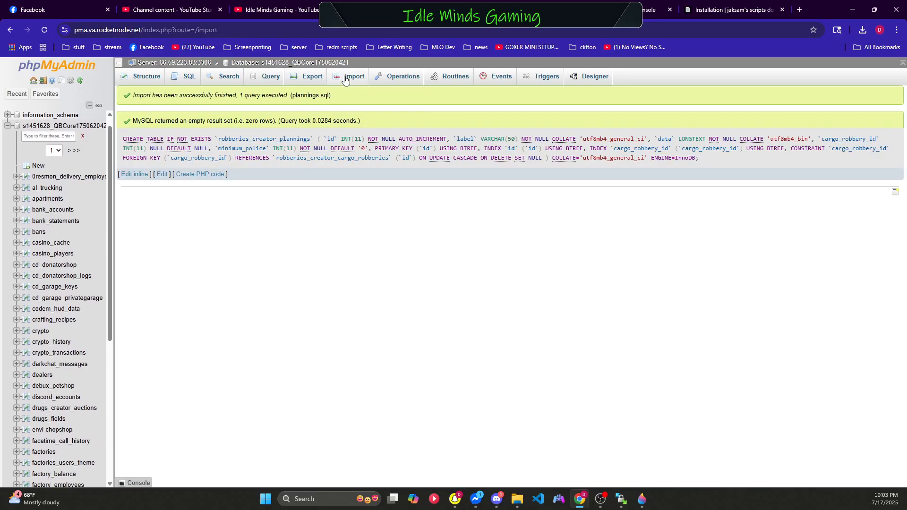
# Try to import items_limit.sql from the script's sql folder into the QBCore database
pyautogui.click(354, 76)
pyautogui.click(230, 194)
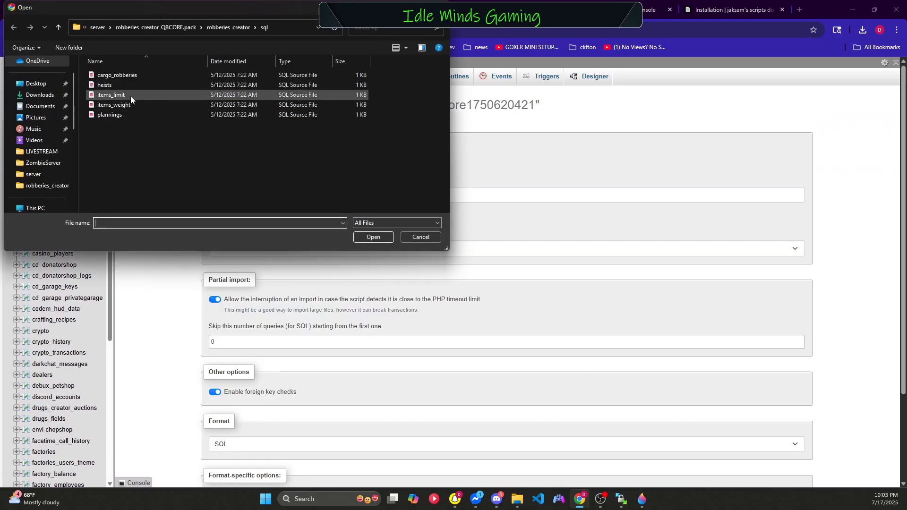
pyautogui.click(131, 94)
pyautogui.click(362, 237)
pyautogui.scroll(-1, 235, 274)
pyautogui.scroll(-2, 235, 274)
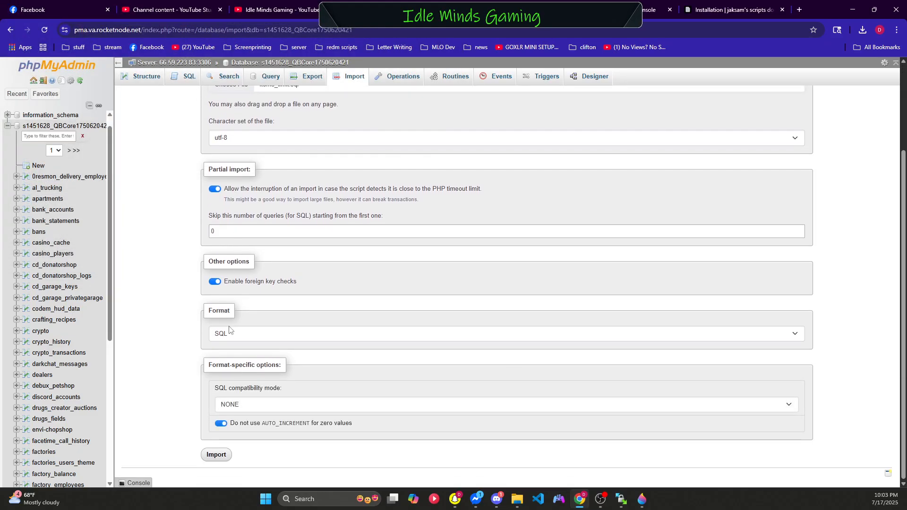
pyautogui.click(215, 455)
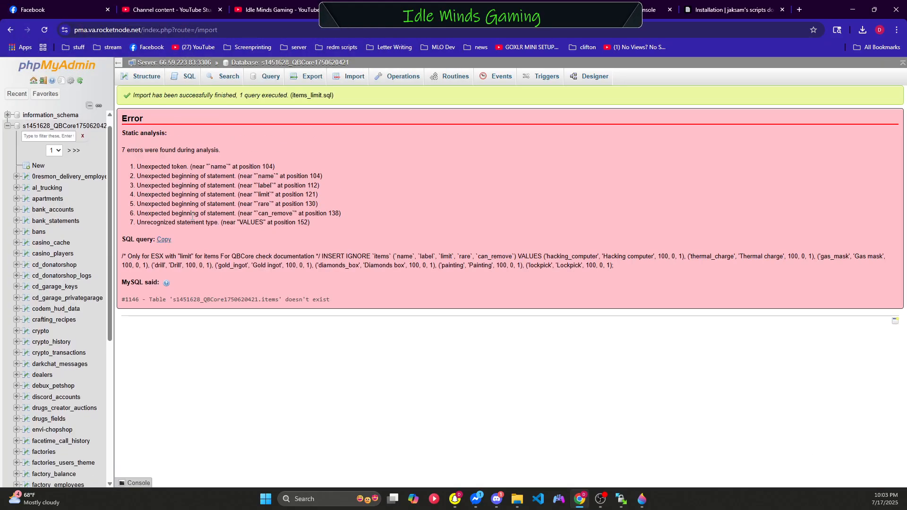
# Try to import items_weight.sql into the QBCore database, then return to the database's table overview
pyautogui.click(352, 76)
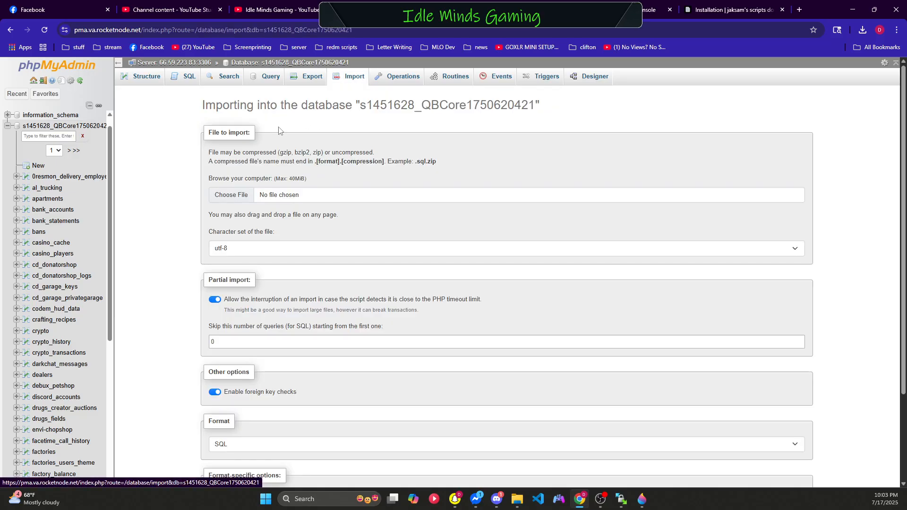
pyautogui.click(234, 201)
pyautogui.click(134, 104)
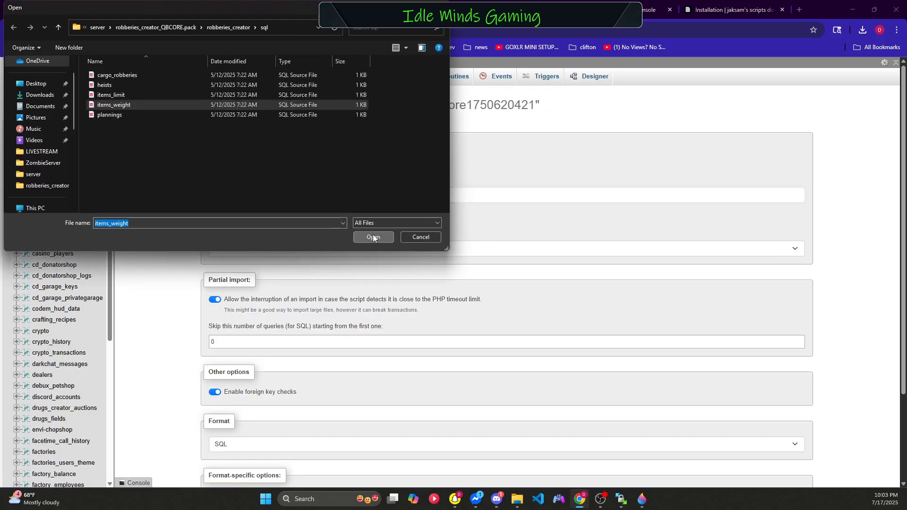
pyautogui.click(373, 237)
pyautogui.scroll(-3, 373, 237)
pyautogui.click(216, 472)
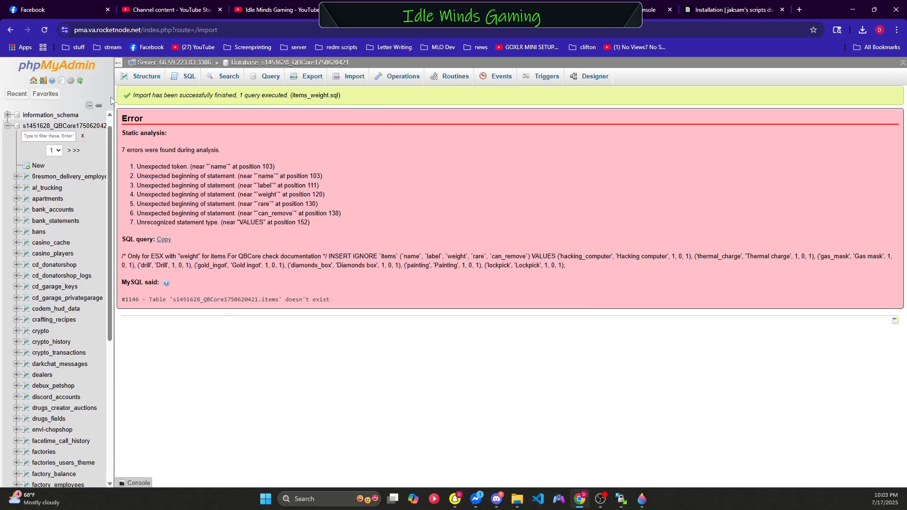
pyautogui.click(61, 126)
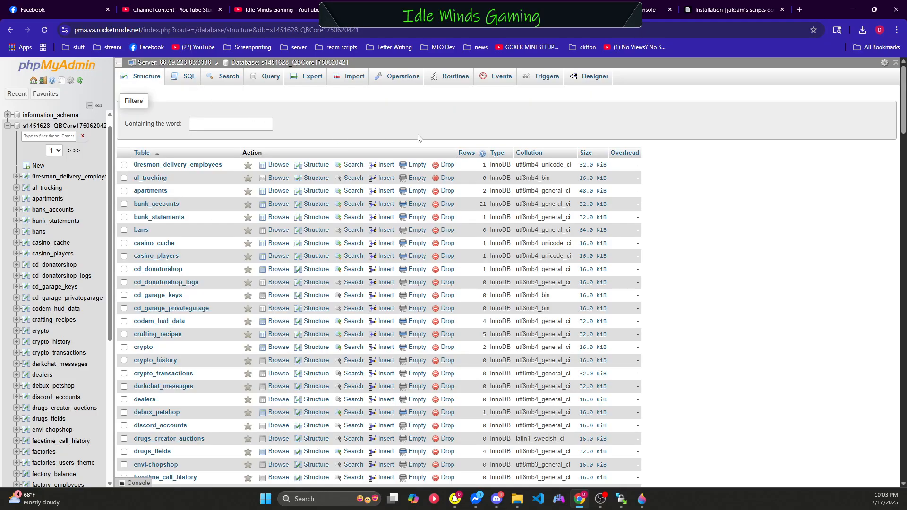
# Switch to WinSCP and upload the local robberies_creator folder to the server's /resources/[scripts]/[crime] folder
pyautogui.hotkey('alt', 'Tab')
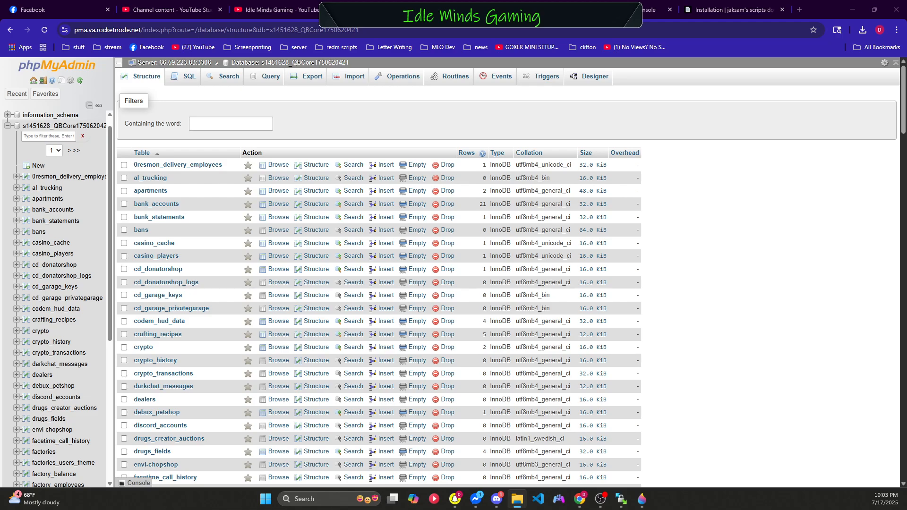
pyautogui.hotkey('alt', 'Tab')
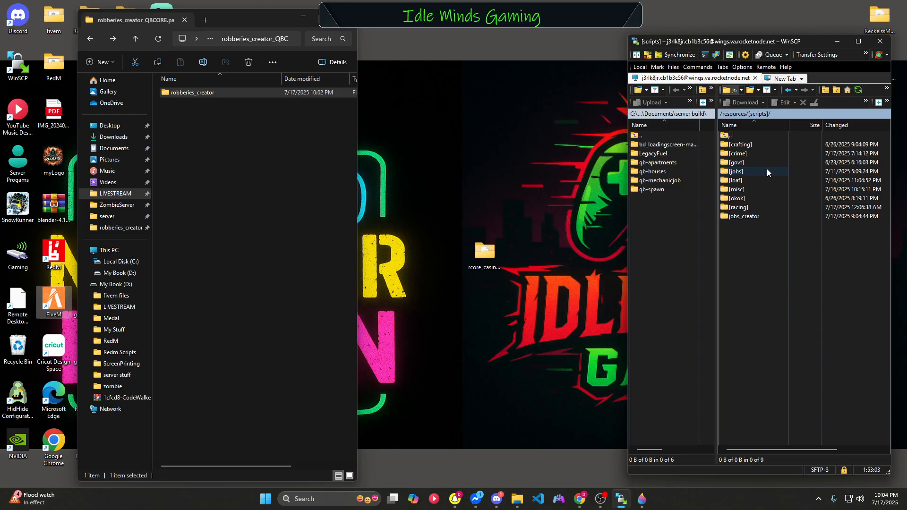
pyautogui.doubleClick(758, 153)
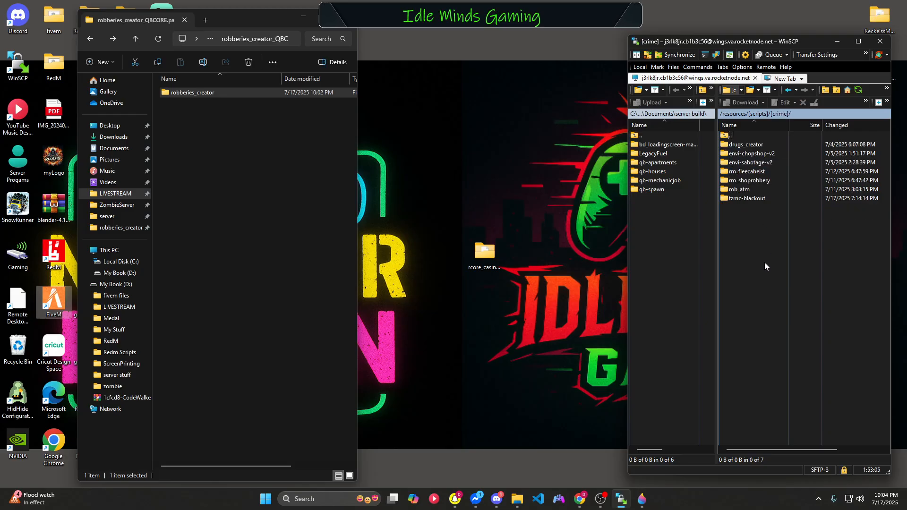
pyautogui.moveTo(172, 93); pyautogui.dragTo(759, 244)
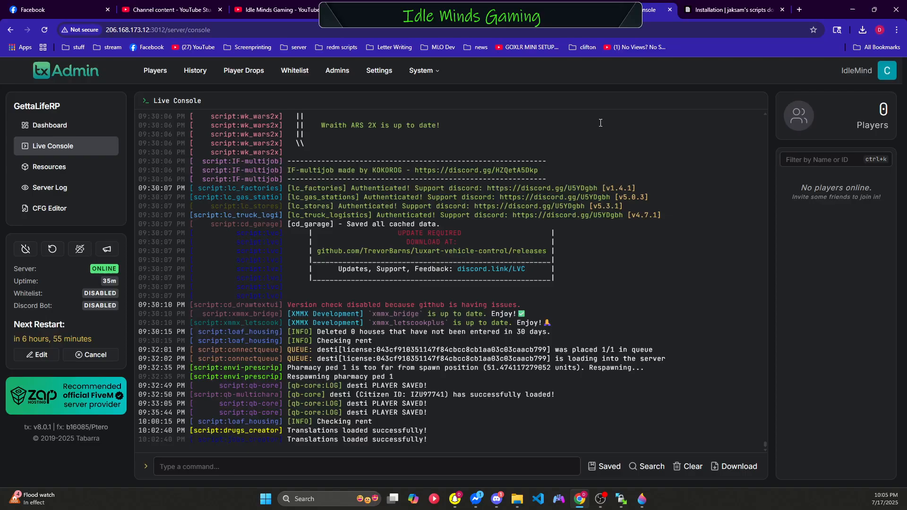
# Restart the GettaLifeRP server from the txAdmin live console and confirm the restart
pyautogui.click(52, 249)
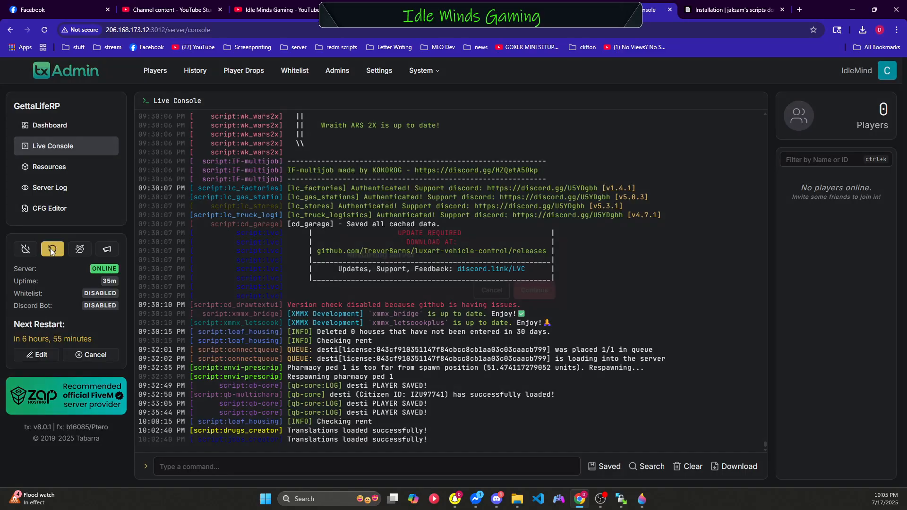
pyautogui.click(537, 290)
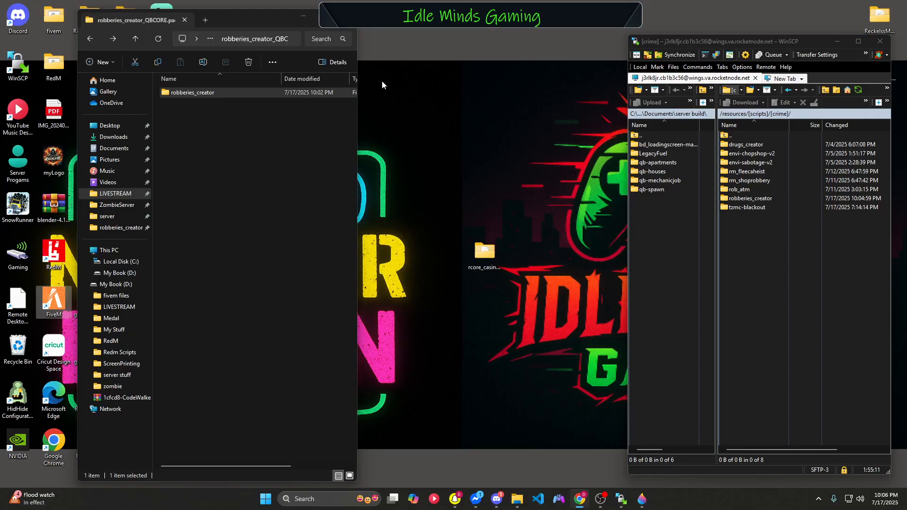
# Launch FiveM, connect to GettaLifeRP and spawn the Law Enforcement character at its last location
pyautogui.doubleClick(54, 302)
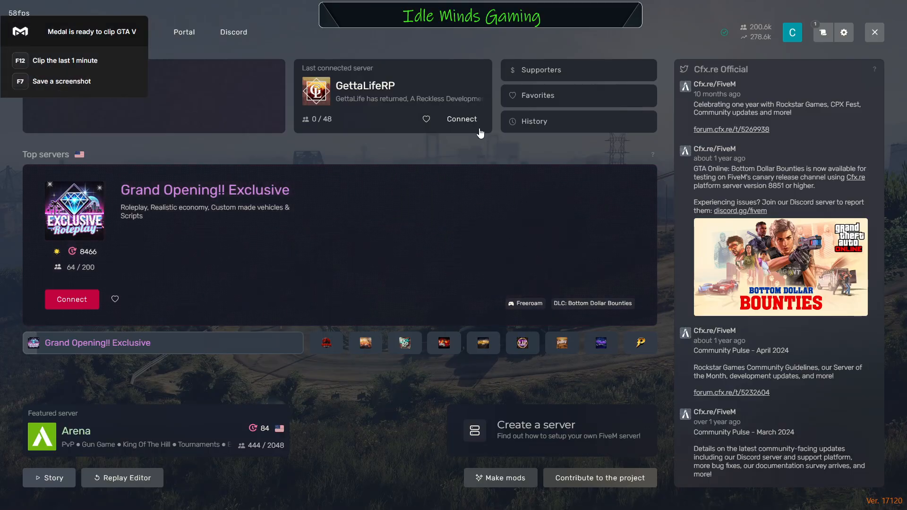
pyautogui.click(462, 119)
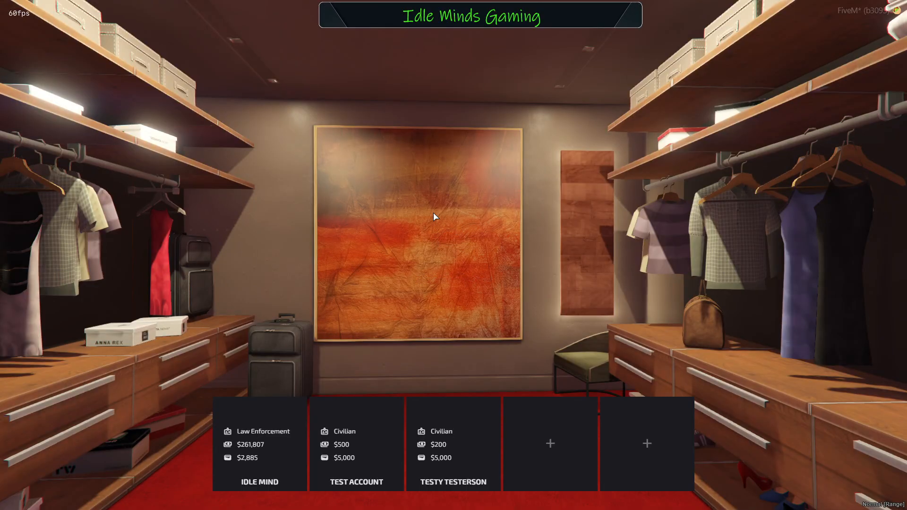
pyautogui.click(263, 412)
pyautogui.click(224, 411)
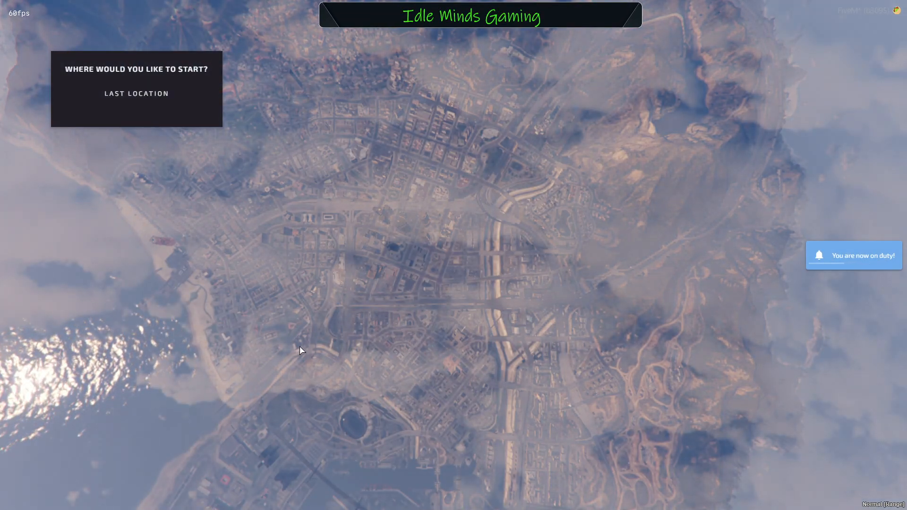
pyautogui.click(146, 101)
pyautogui.click(179, 142)
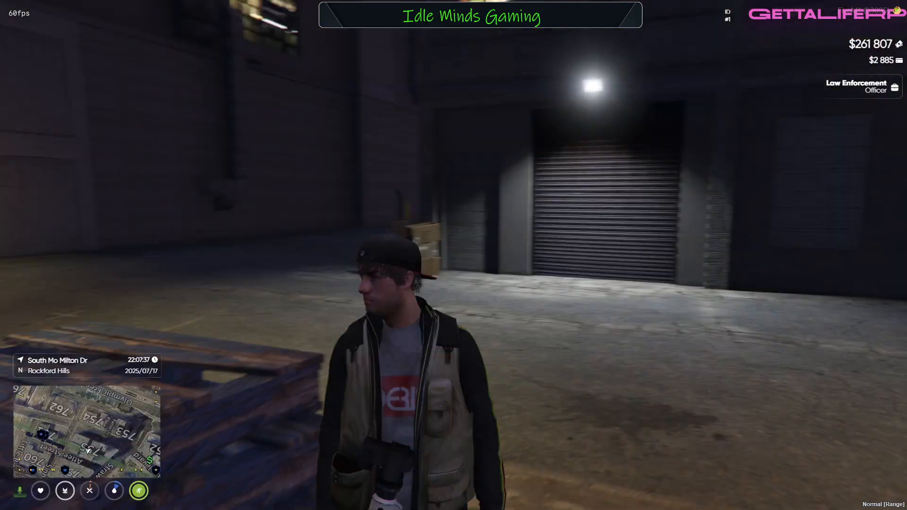
pyautogui.press('w')
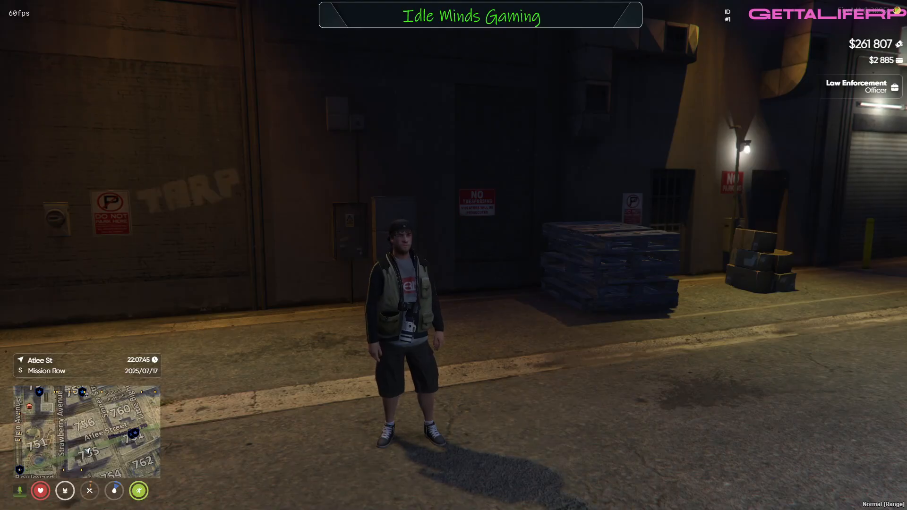
# Run the /robberiescreator chat command and copy the offered add_ace permission line for the Rockstar license2 identifier
pyautogui.write('t/robb')
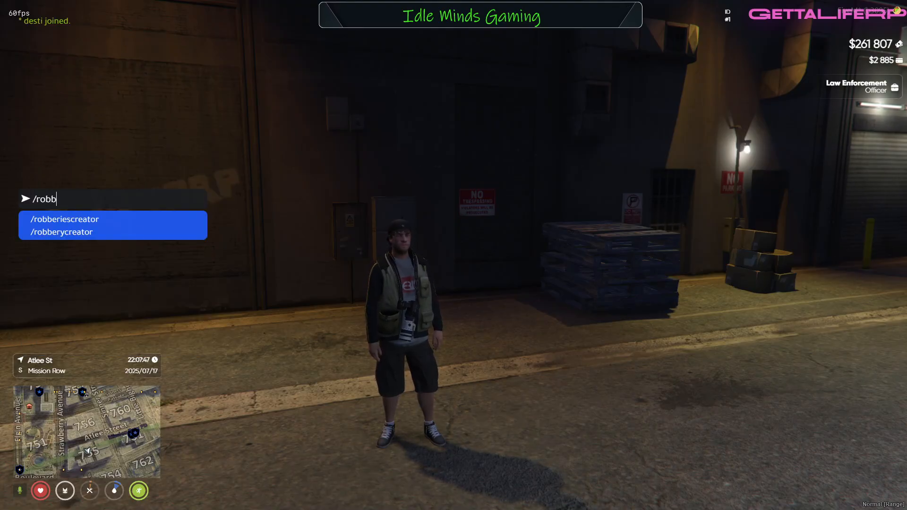
pyautogui.write('eru')
pyautogui.press('BackSpace')
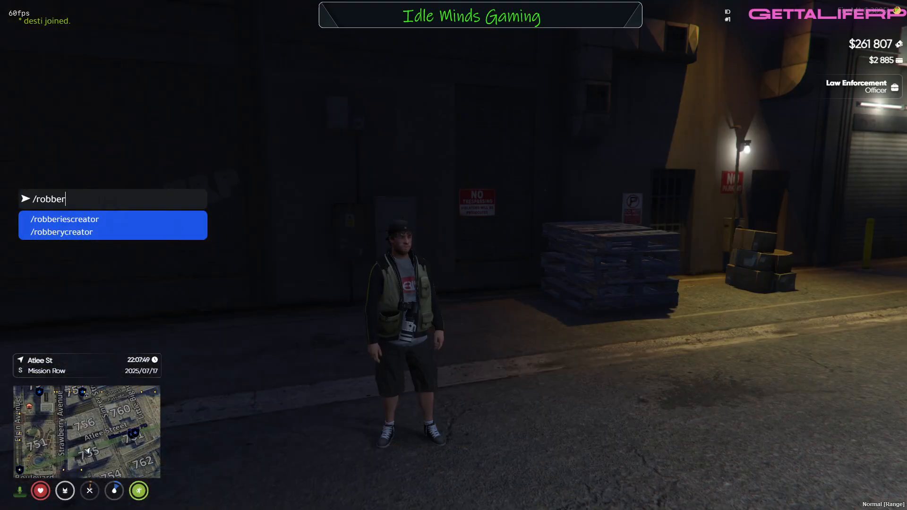
pyautogui.write('iesc')
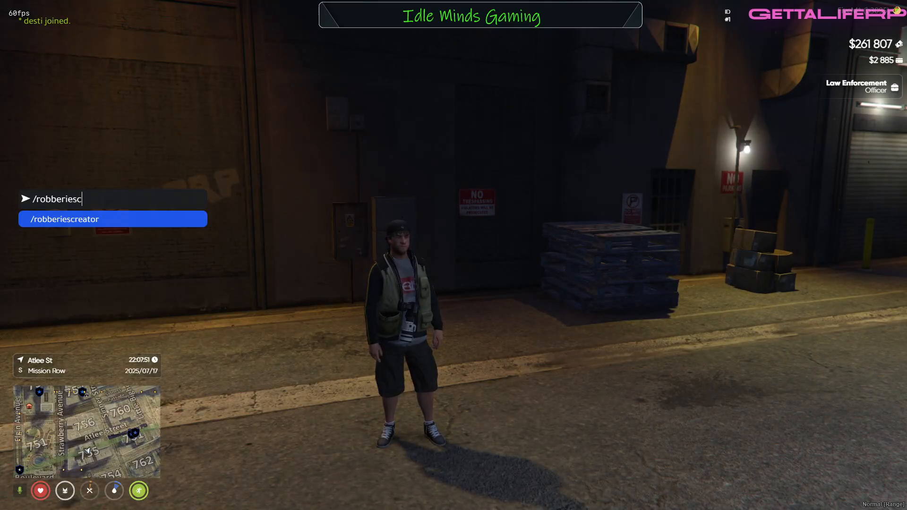
pyautogui.write('reator')
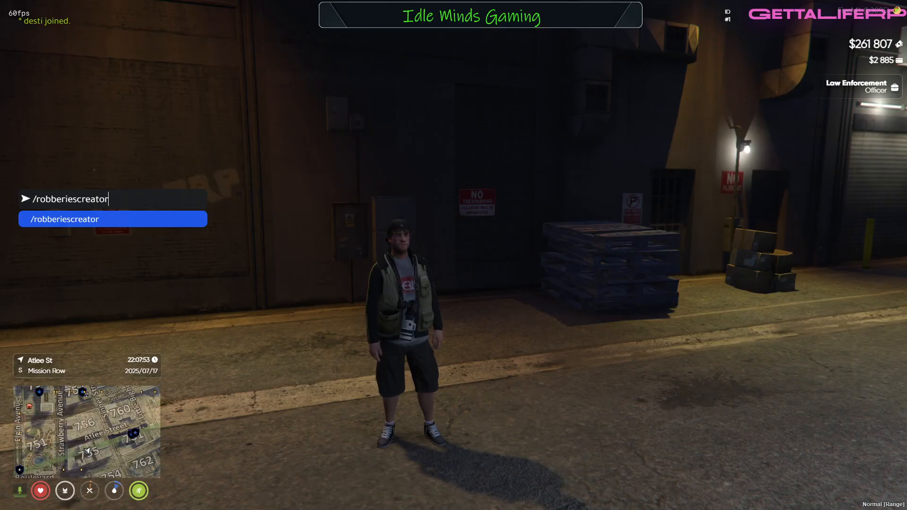
pyautogui.press('Return')
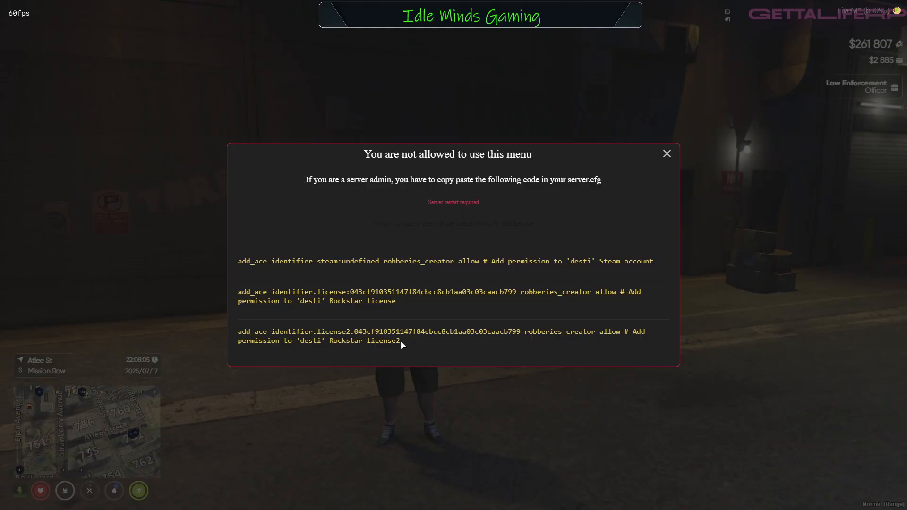
pyautogui.moveTo(400, 341); pyautogui.dragTo(239, 337)
pyautogui.hotkey('ctrl', 'c')
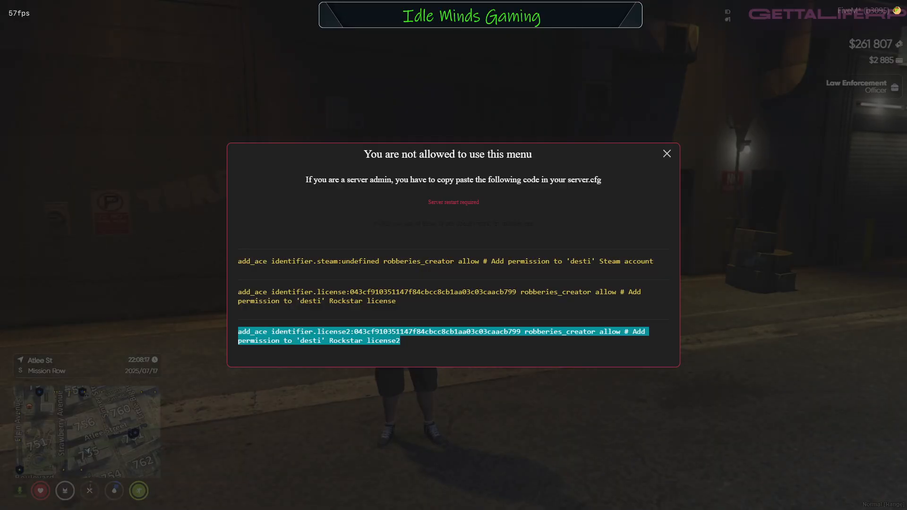
# Switch to WinSCP and open server.cfg from the server's root folder for editing in VS Code
pyautogui.hotkey('alt', 'Tab')
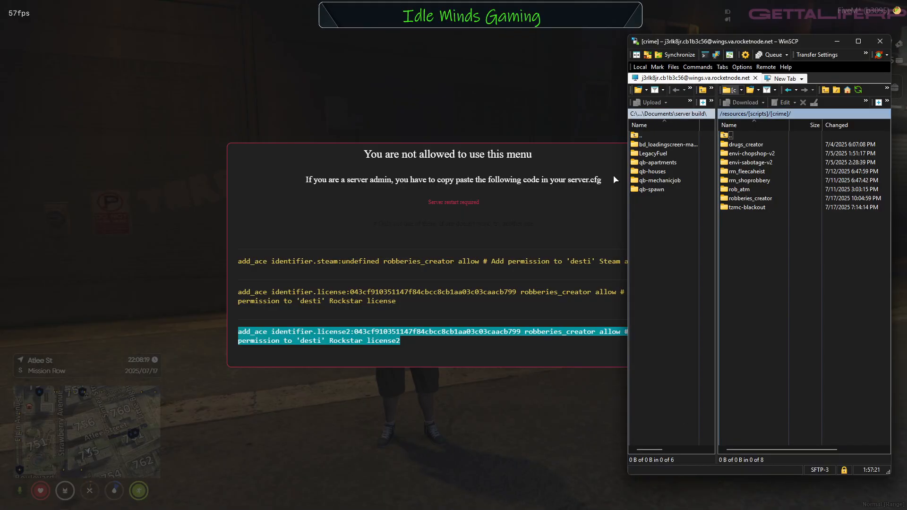
pyautogui.press('BackSpace')
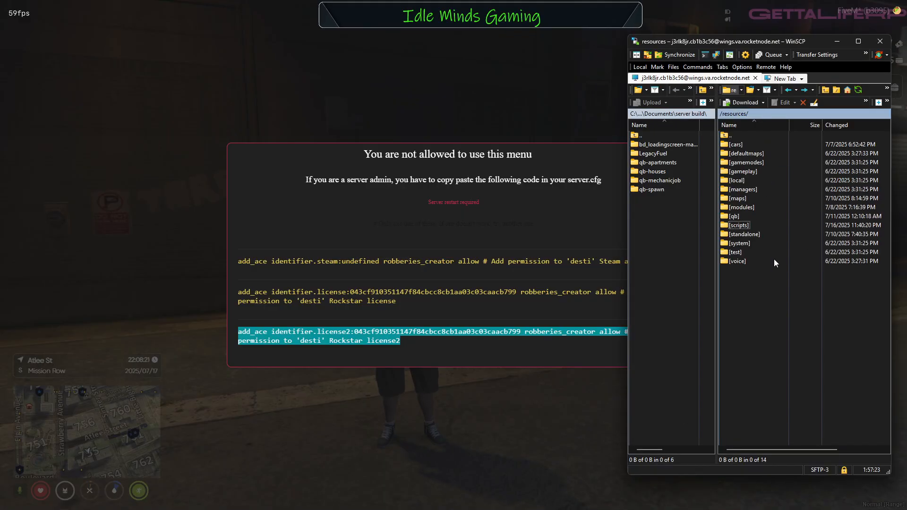
pyautogui.press('BackSpace')
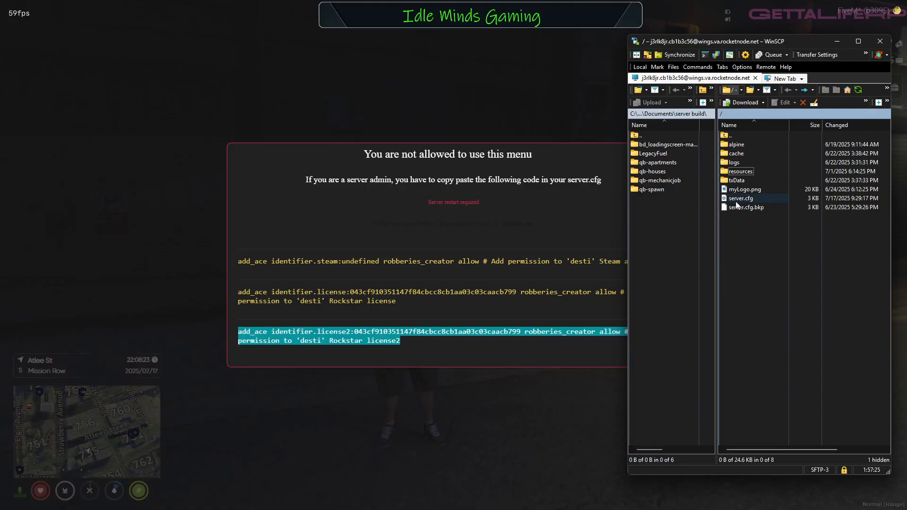
pyautogui.doubleClick(735, 199)
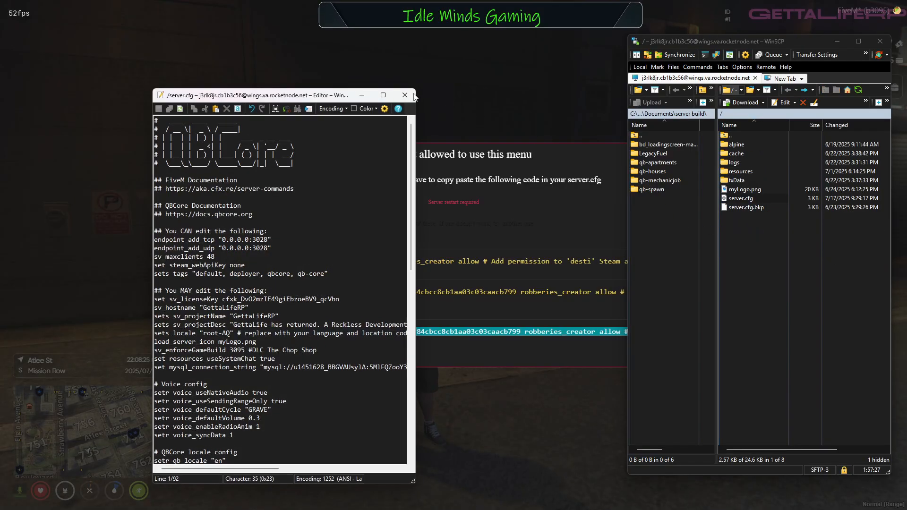
pyautogui.click(407, 95)
pyautogui.rightClick(728, 199)
pyautogui.click(749, 206)
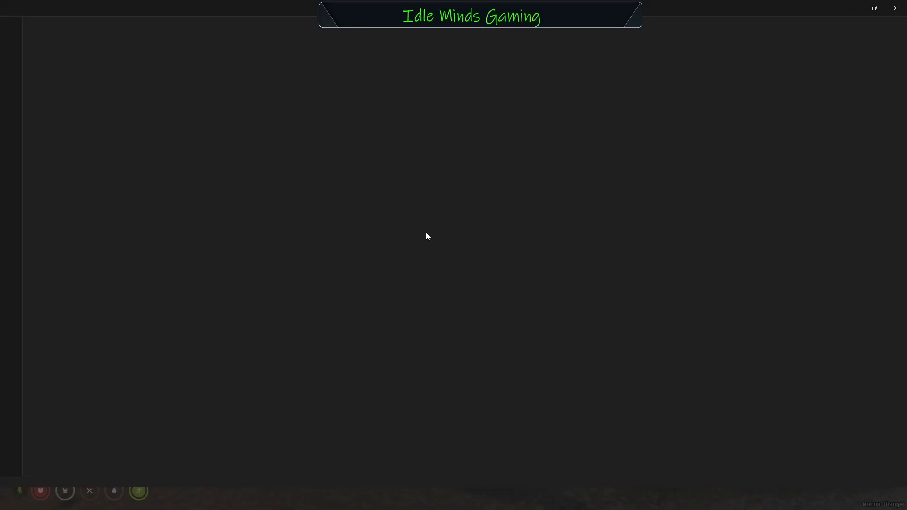
# Paste the copied robberies_creator permission line with the Rockstar license2 identifier above the Drug Creator permissions in server.cfg and save the file
pyautogui.scroll(-15, 427, 232)
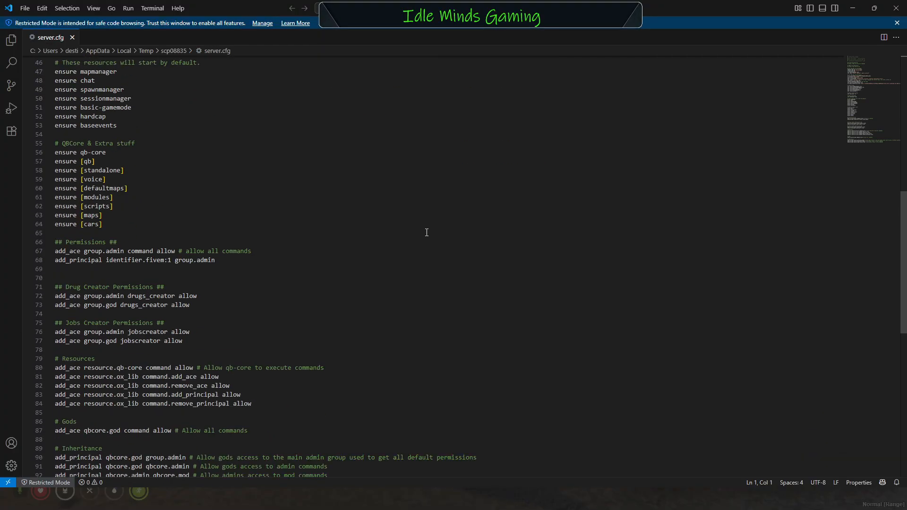
pyautogui.scroll(-6, 427, 232)
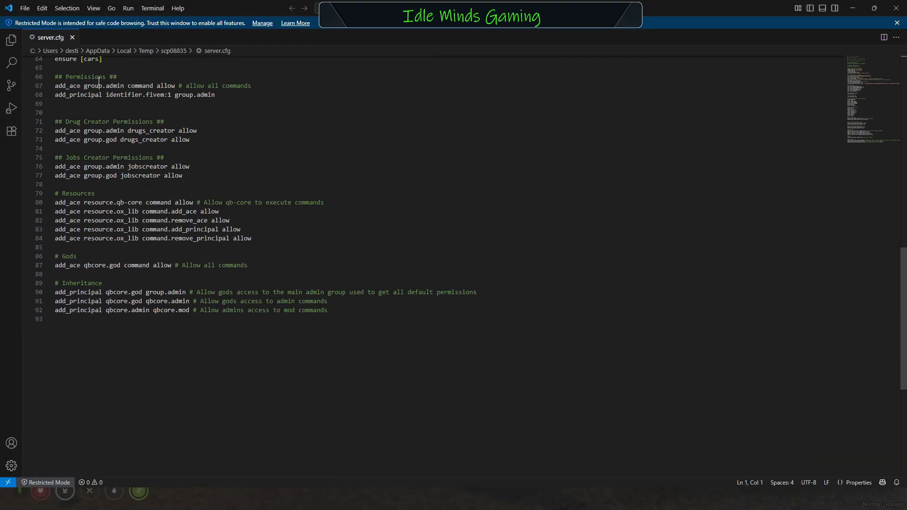
pyautogui.click(202, 108)
pyautogui.press('Return')
pyautogui.hotkey('ctrl', 'v')
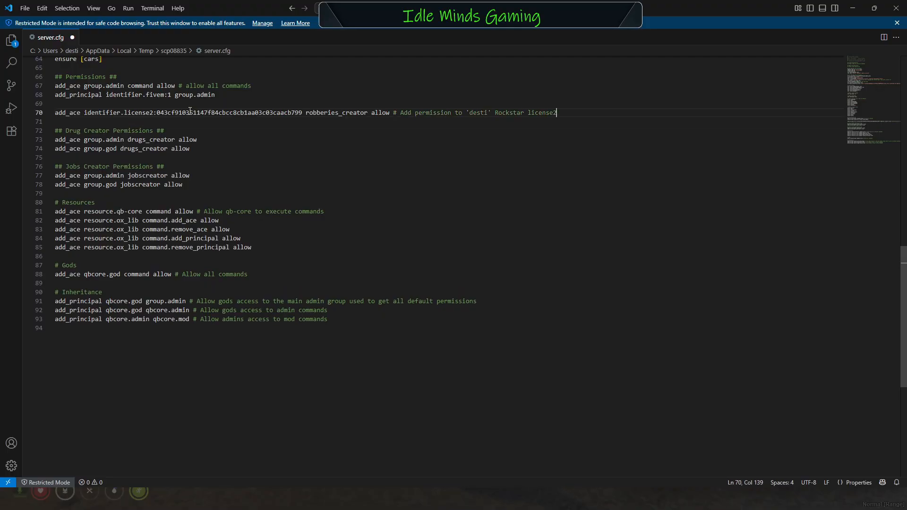
pyautogui.click(23, 10)
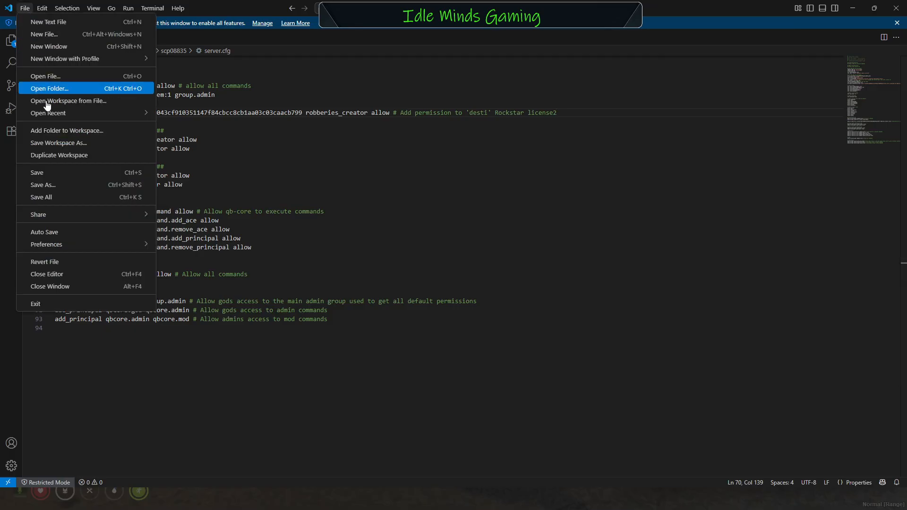
pyautogui.click(38, 174)
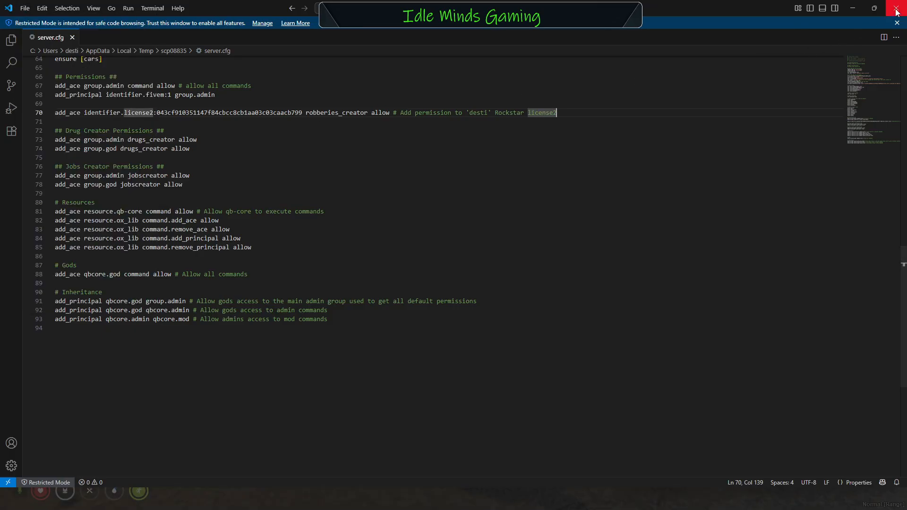
pyautogui.click(853, 10)
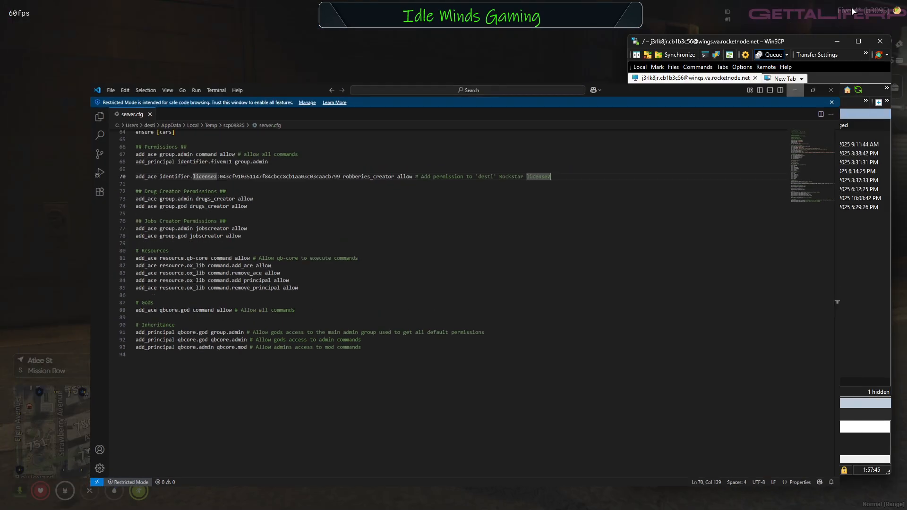
# Return to FiveM and close the game with the quit console command
pyautogui.click(552, 415)
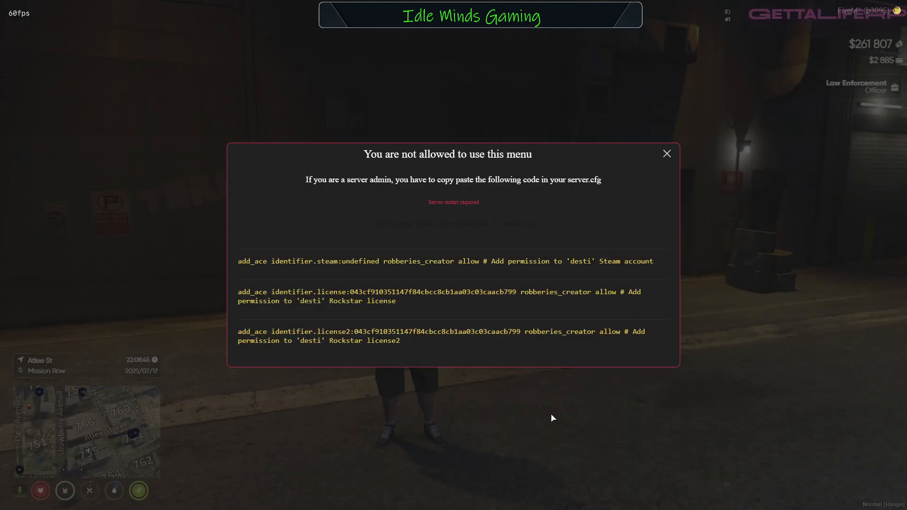
pyautogui.press('F8')
pyautogui.write('quyi')
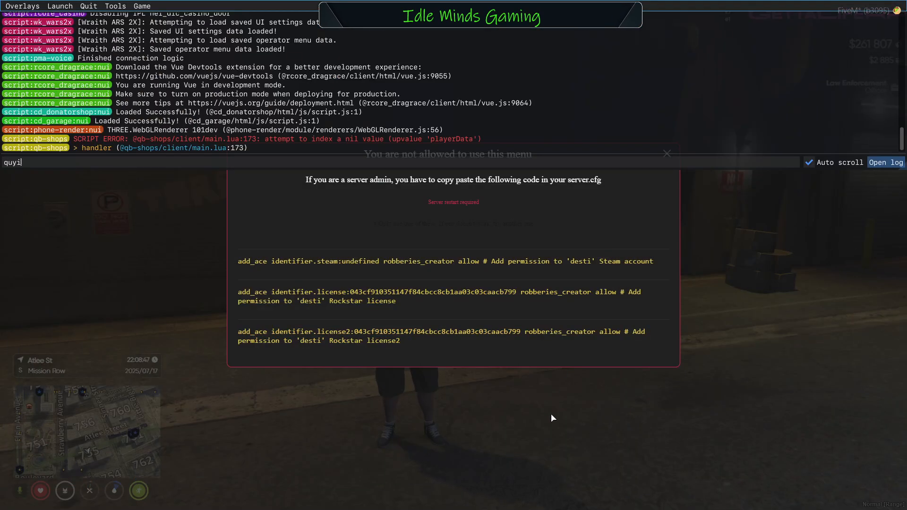
pyautogui.press('BackSpace')
pyautogui.press('BackSpace')
pyautogui.write('it')
pyautogui.press('Return')
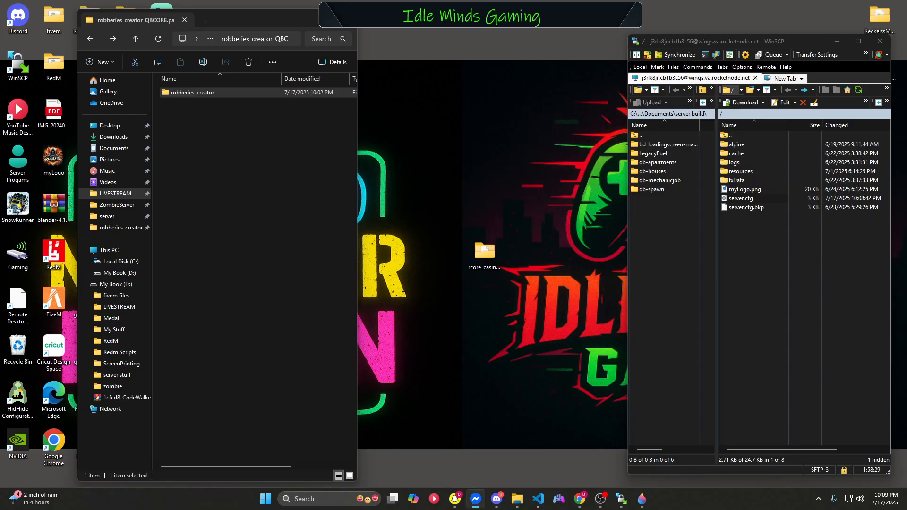
# Switch to the txAdmin live console, reload it to check the GettaLifeRP server's startup, and minimize the browser
pyautogui.hotkey('alt', 'Tab')
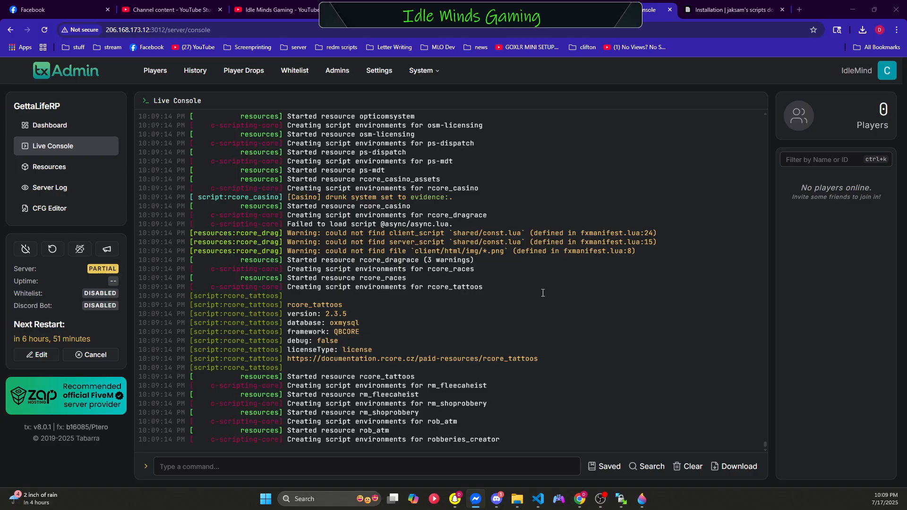
pyautogui.click(45, 30)
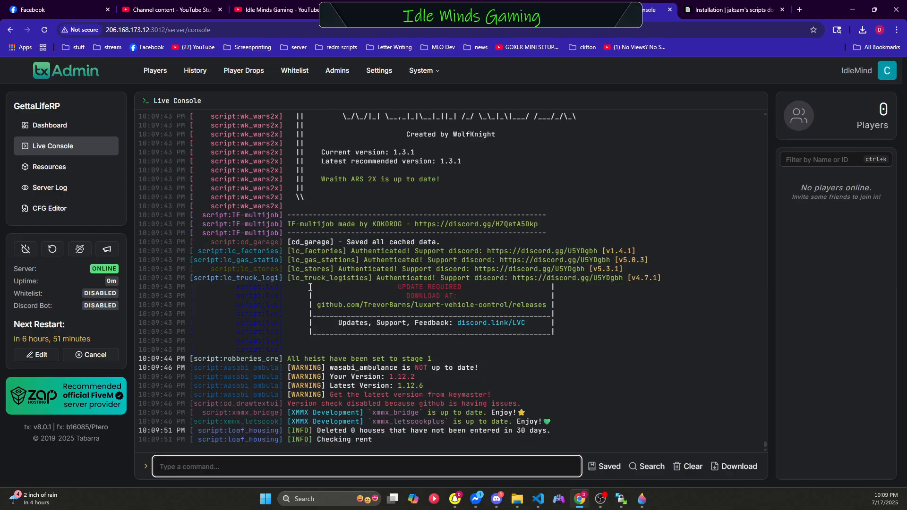
pyautogui.press('super+Down')
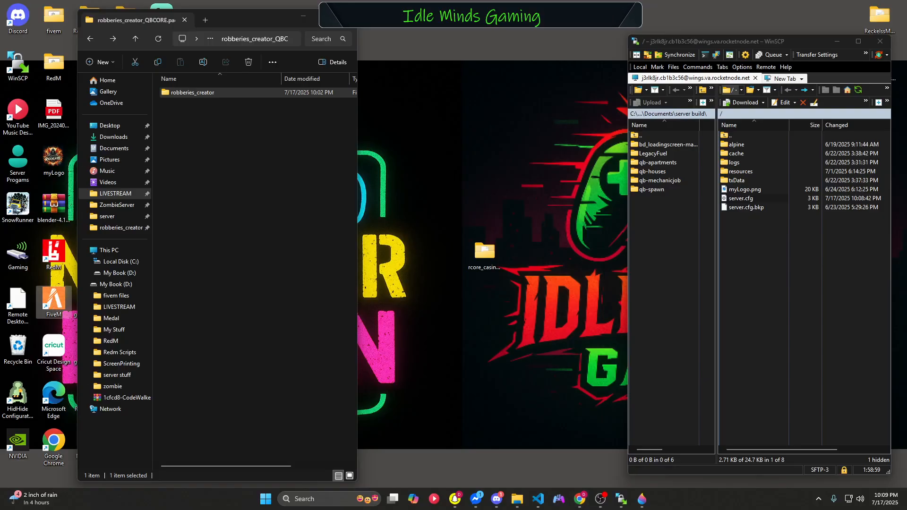
# Relaunch FiveM, reconnect to GettaLifeRP and spawn the Law Enforcement character at its last location
pyautogui.doubleClick(54, 302)
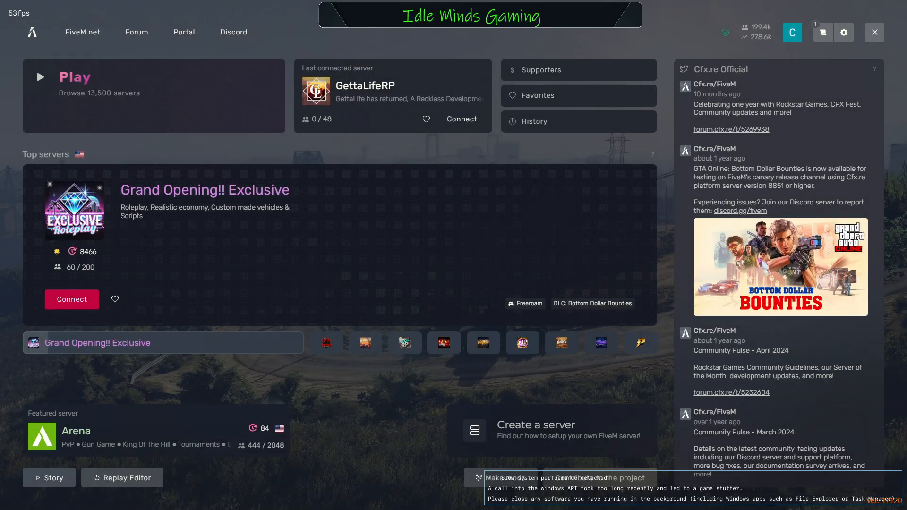
pyautogui.click(462, 119)
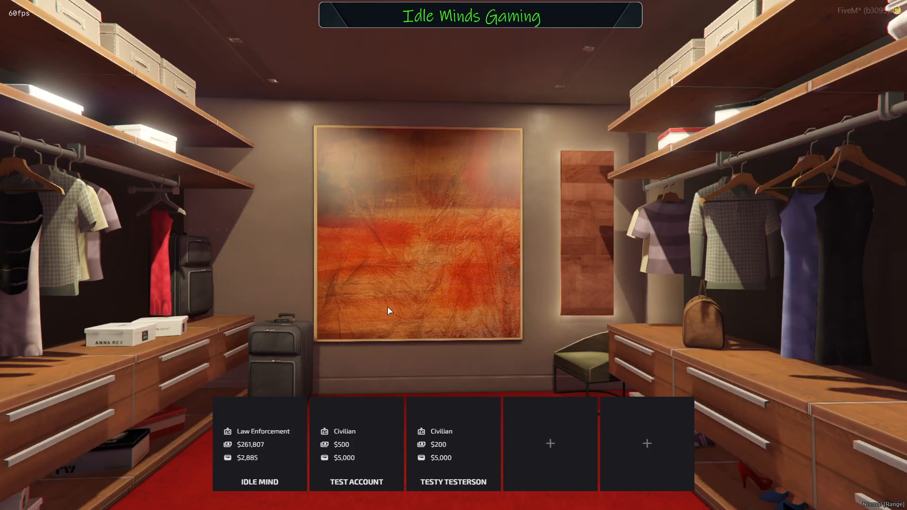
pyautogui.click(277, 428)
pyautogui.click(221, 411)
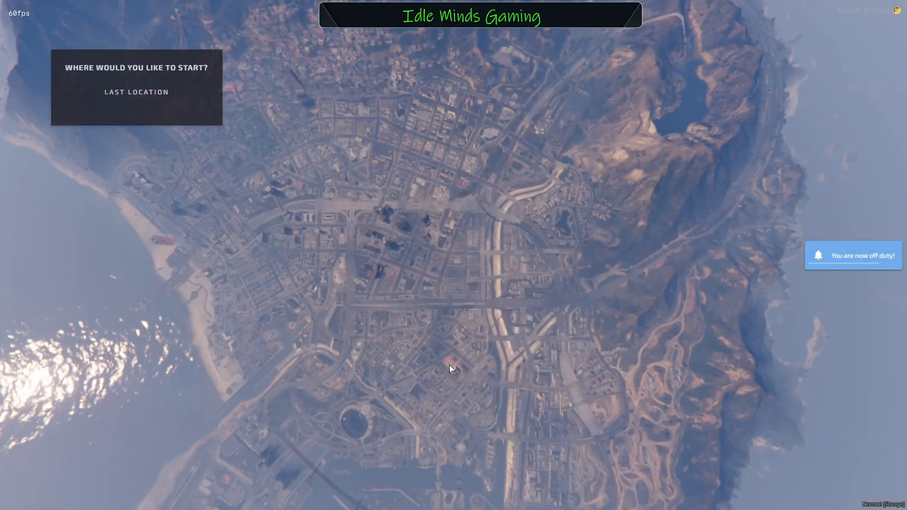
pyautogui.click(140, 99)
pyautogui.click(156, 138)
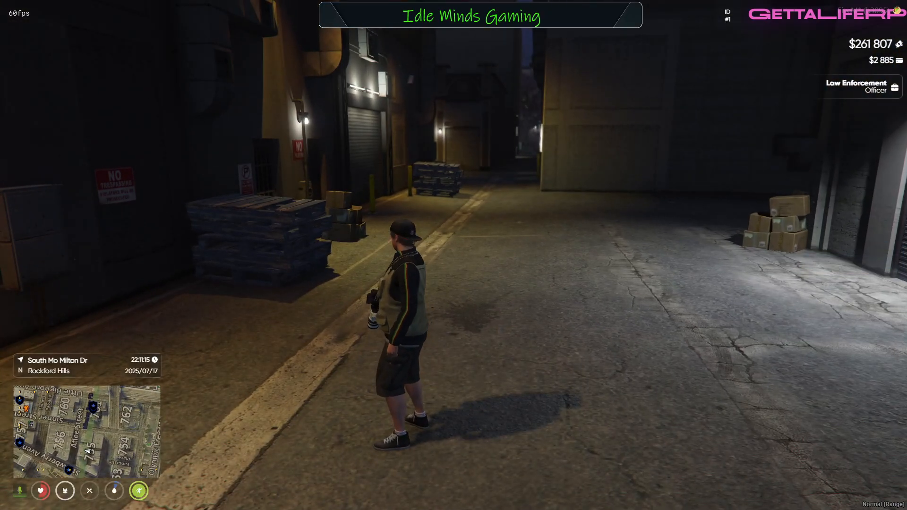
# Open the Robberies Creator menu with the /robberiescreator chat command
pyautogui.write('t')
pyautogui.write('ro')
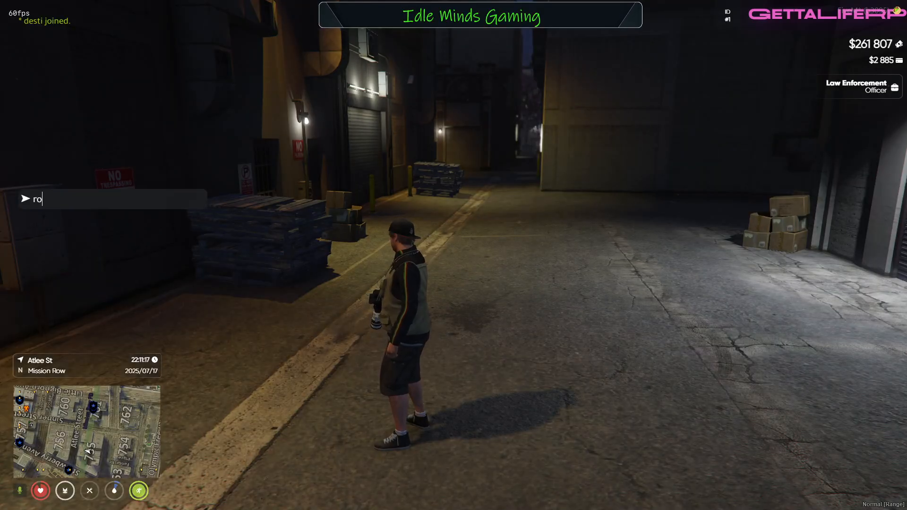
pyautogui.press('BackSpace')
pyautogui.press('BackSpace')
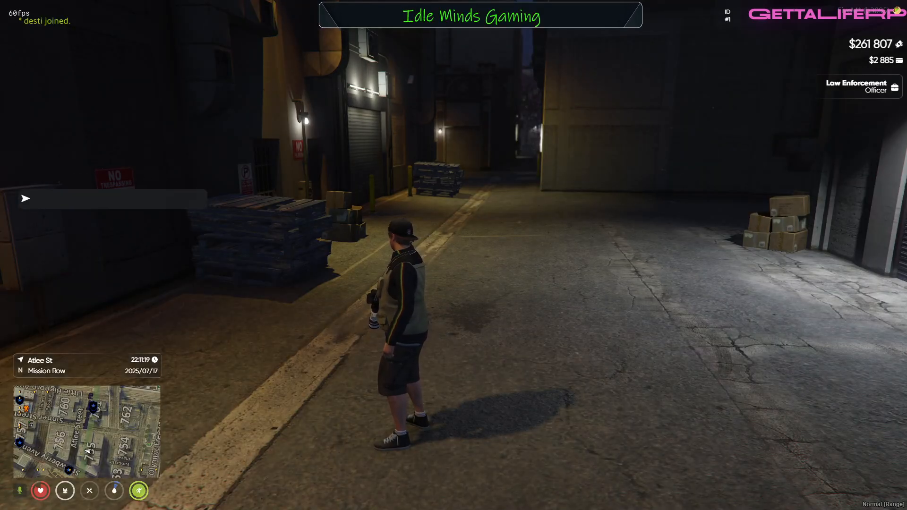
pyautogui.write('/robberis')
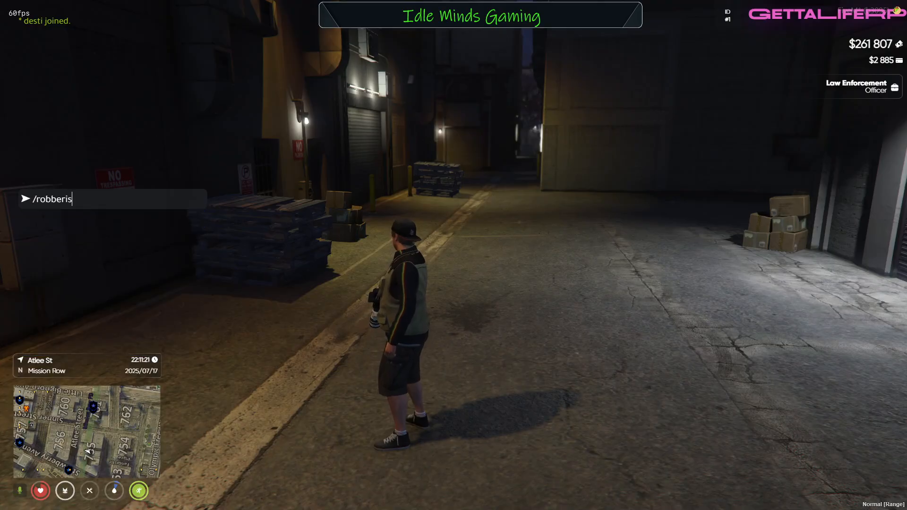
pyautogui.press('BackSpace')
pyautogui.press('BackSpace')
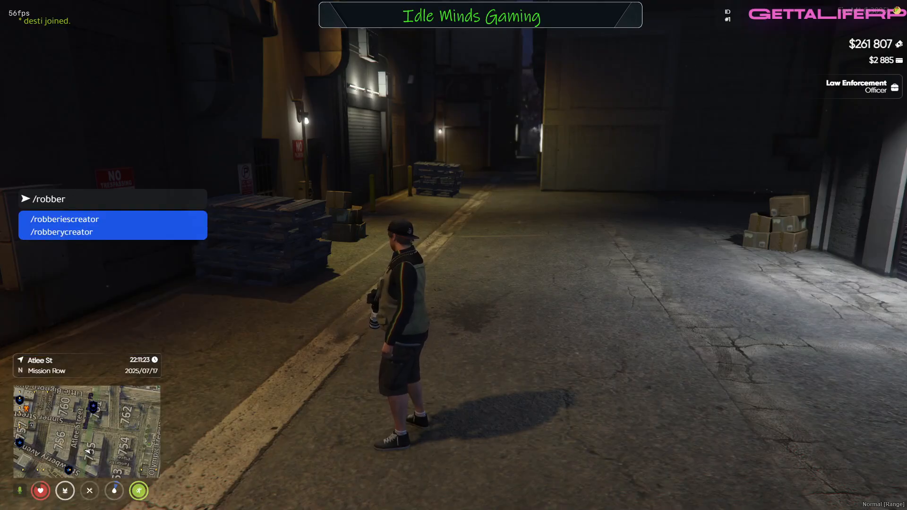
pyautogui.write('iescreator')
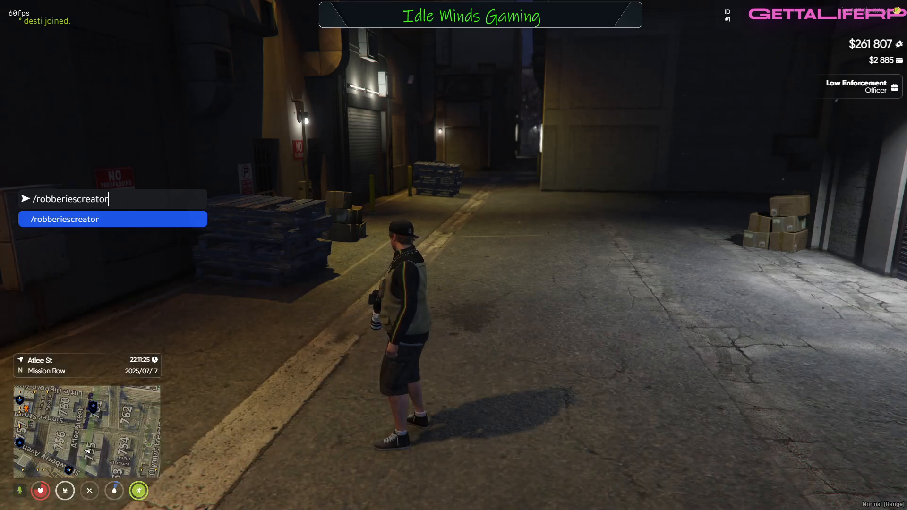
pyautogui.press('Return')
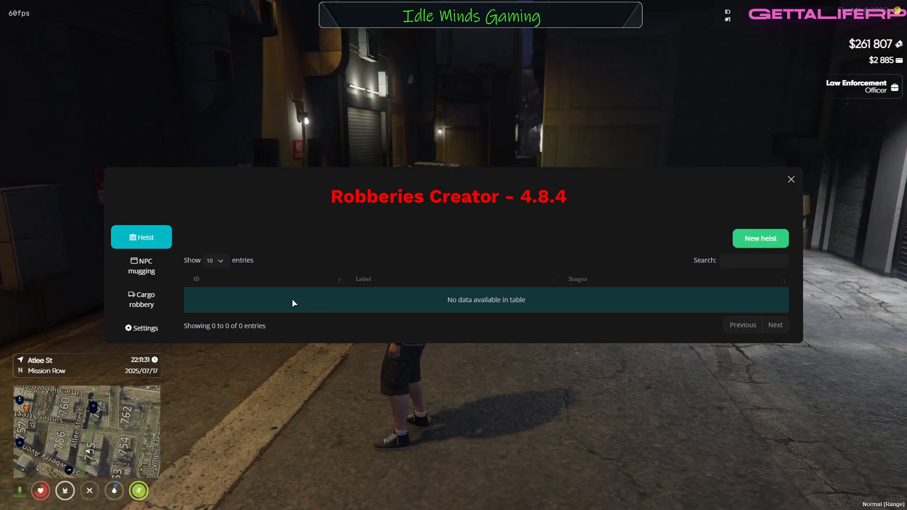
# Review the NPC mugging settings in the Robberies Creator menu, including its toggles, quantities and police options
pyautogui.click(141, 269)
pyautogui.scroll(-2, 388, 283)
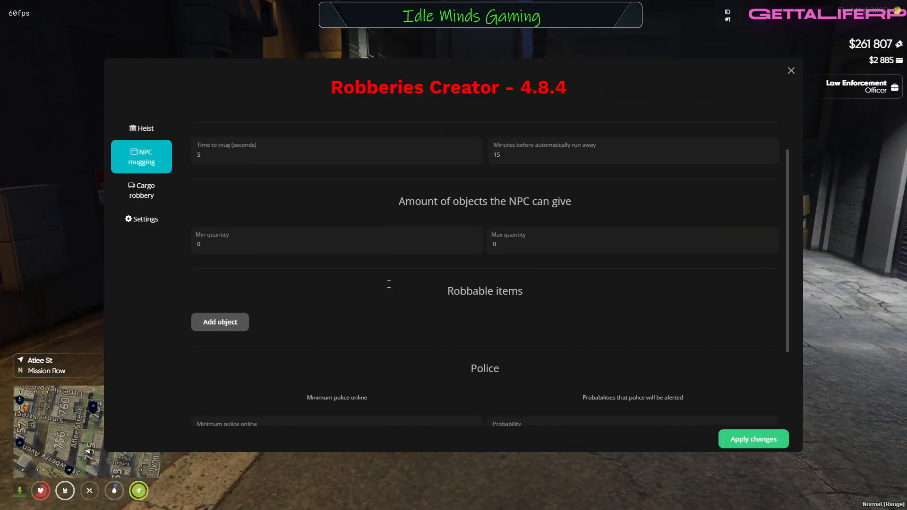
pyautogui.scroll(2, 388, 283)
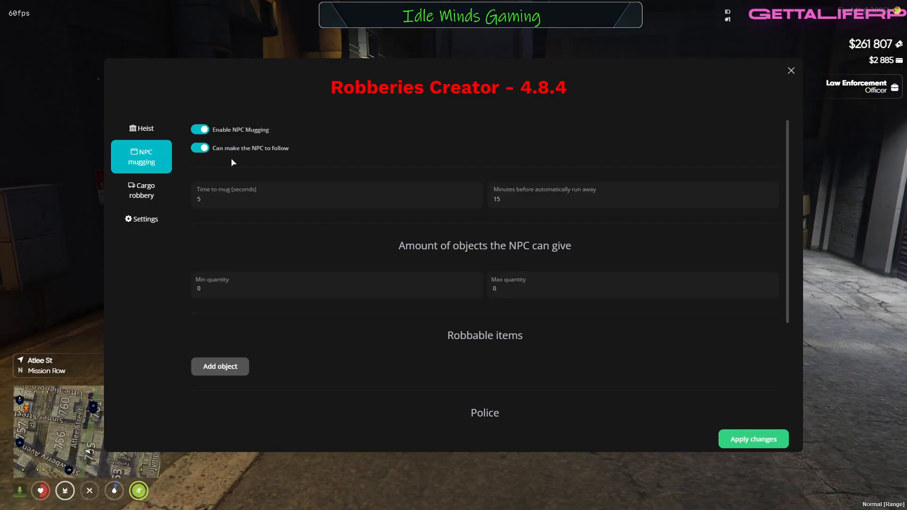
# Check the remaining NPC mugging options and view the new cargo robbery planning form without creating a plan
pyautogui.scroll(-3, 274, 180)
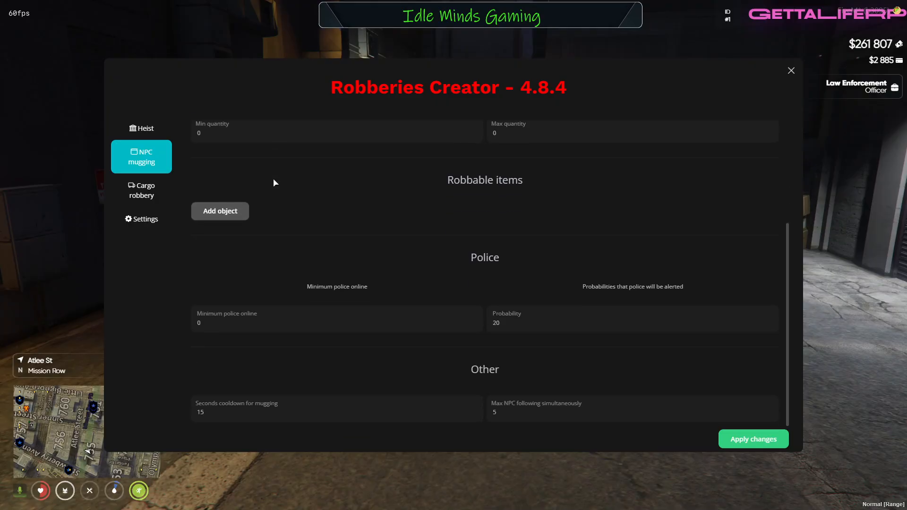
pyautogui.scroll(3, 274, 180)
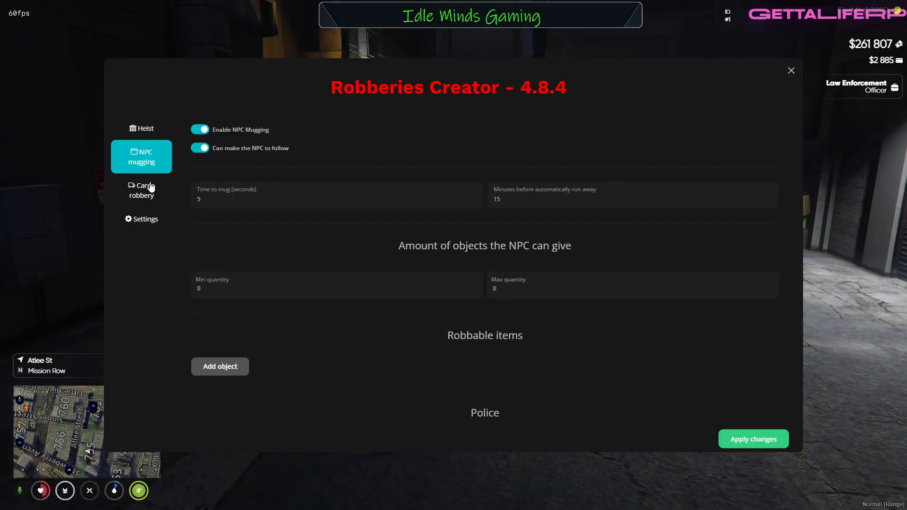
pyautogui.click(146, 189)
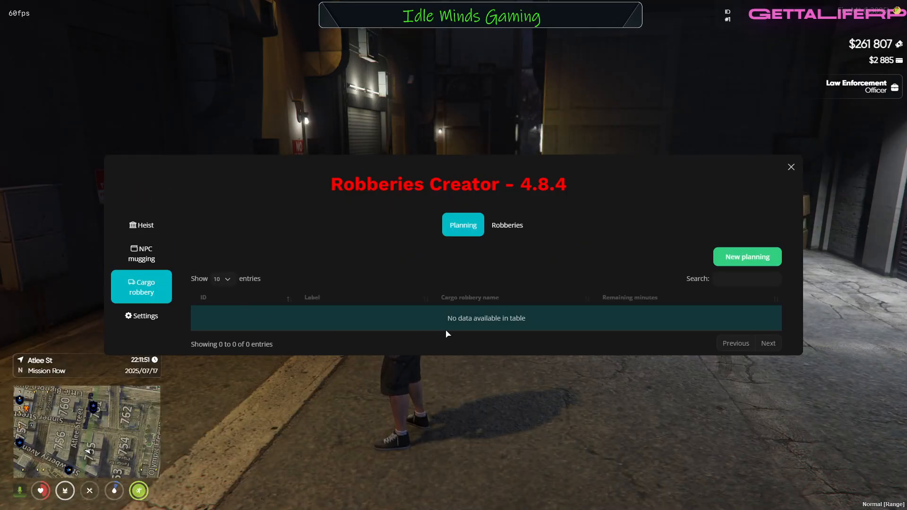
pyautogui.click(759, 265)
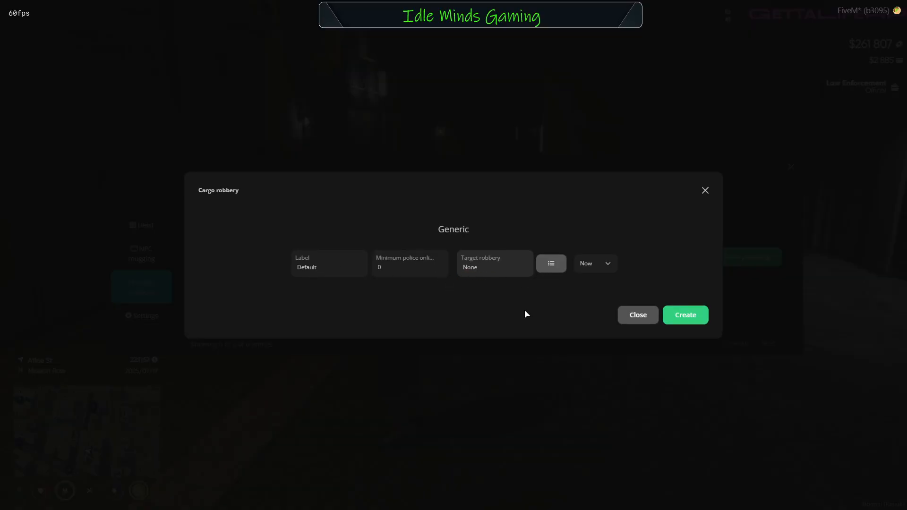
pyautogui.click(700, 201)
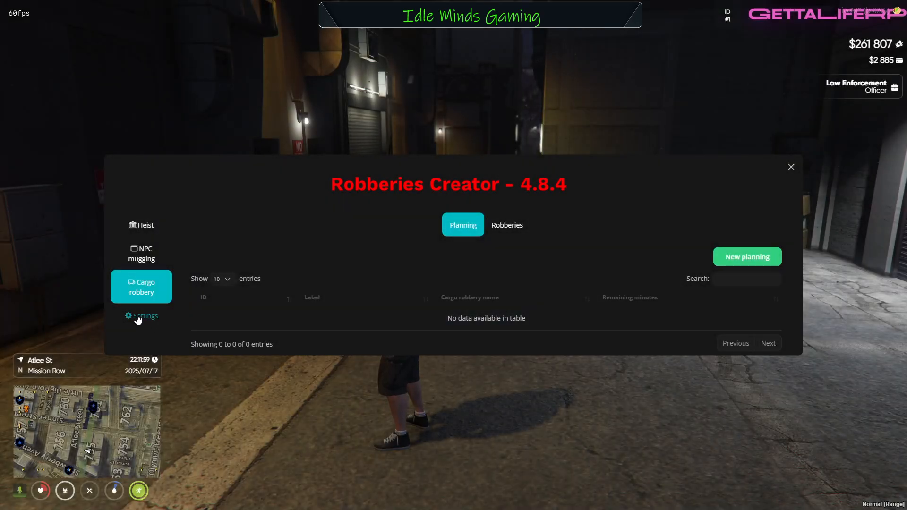
# Review the Robberies Creator general settings, covering modules, ACE permission, gas mask, drill, NPC mugging keys, cargo robbery and Discord webhooks
pyautogui.click(133, 316)
pyautogui.scroll(-5, 386, 293)
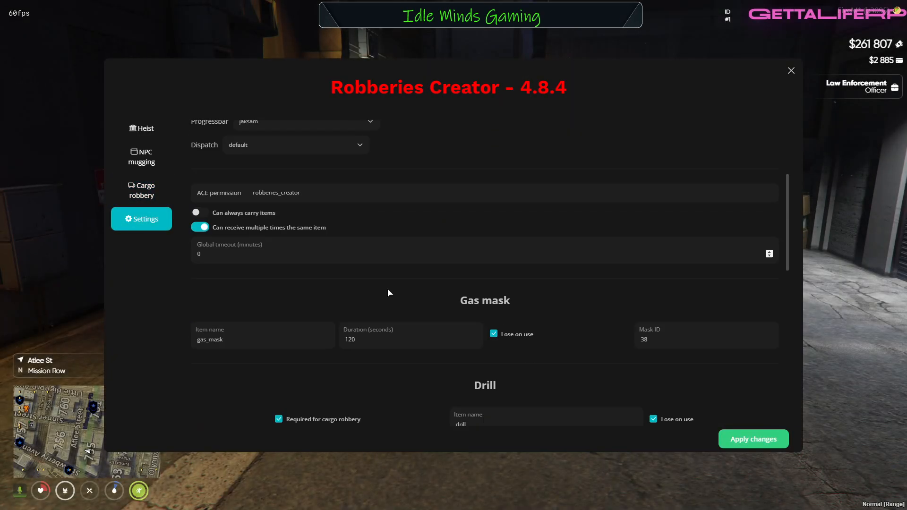
pyautogui.scroll(-1, 389, 290)
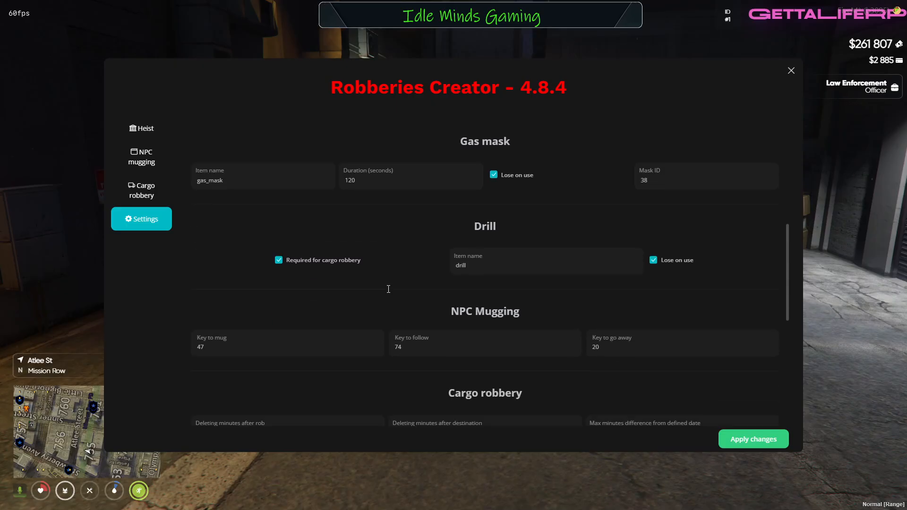
pyautogui.scroll(3, 388, 290)
pyautogui.scroll(-3, 389, 289)
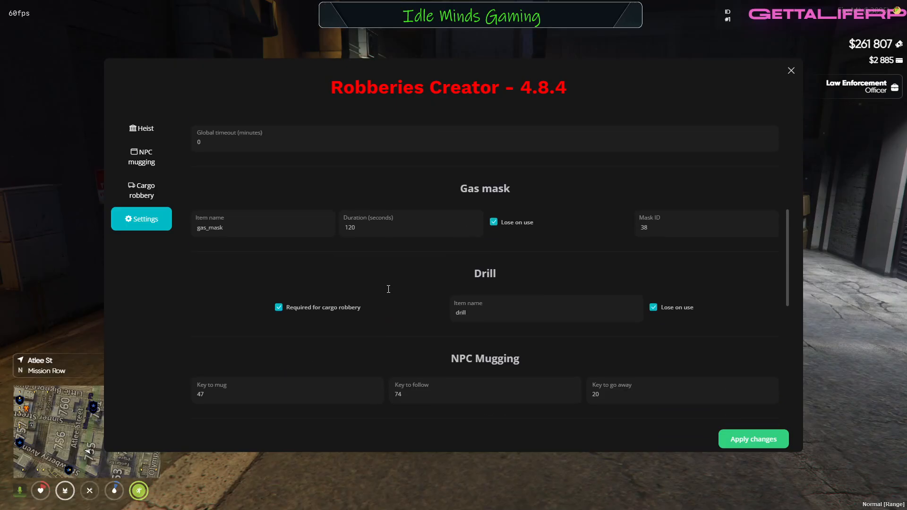
pyautogui.scroll(-3, 389, 290)
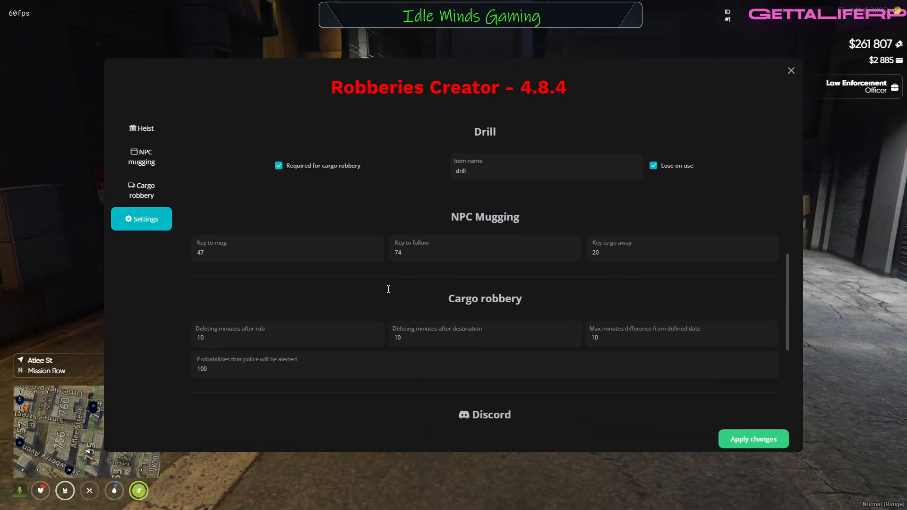
pyautogui.scroll(-1, 388, 289)
pyautogui.scroll(-5, 388, 289)
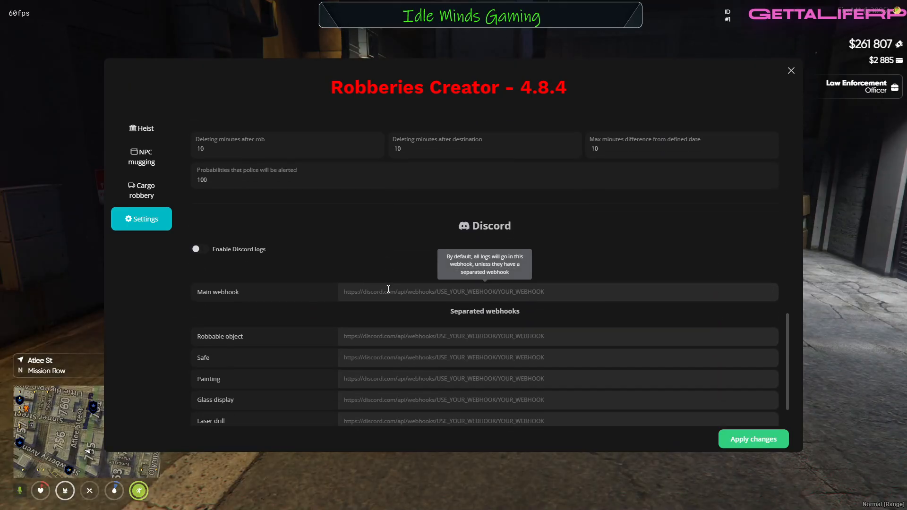
pyautogui.scroll(6, 388, 289)
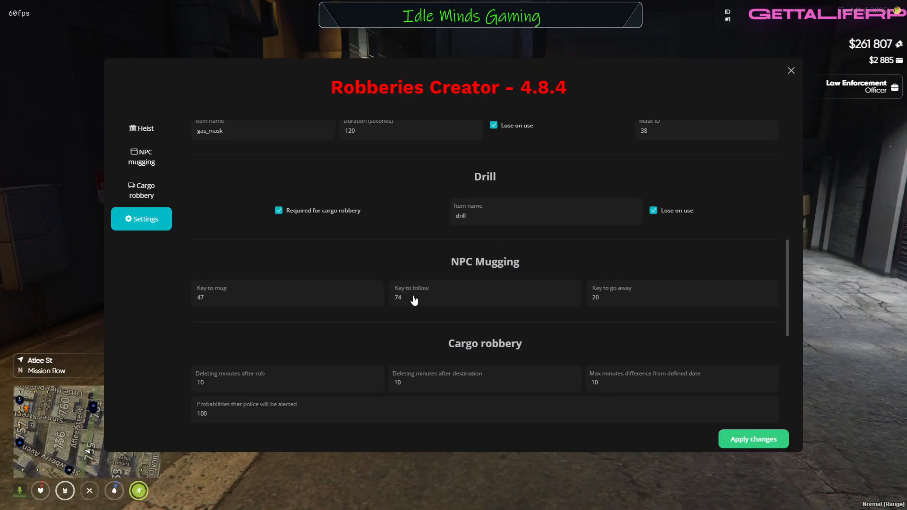
pyautogui.scroll(4, 411, 297)
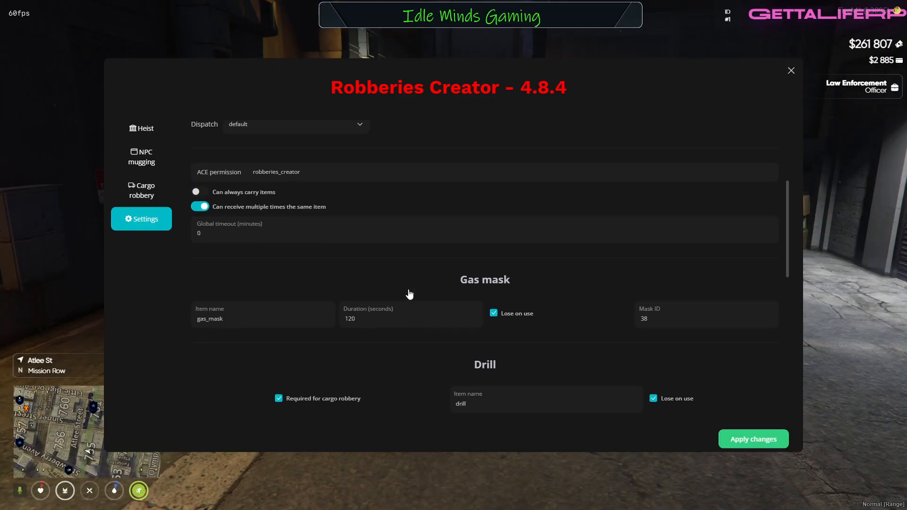
pyautogui.scroll(4, 409, 294)
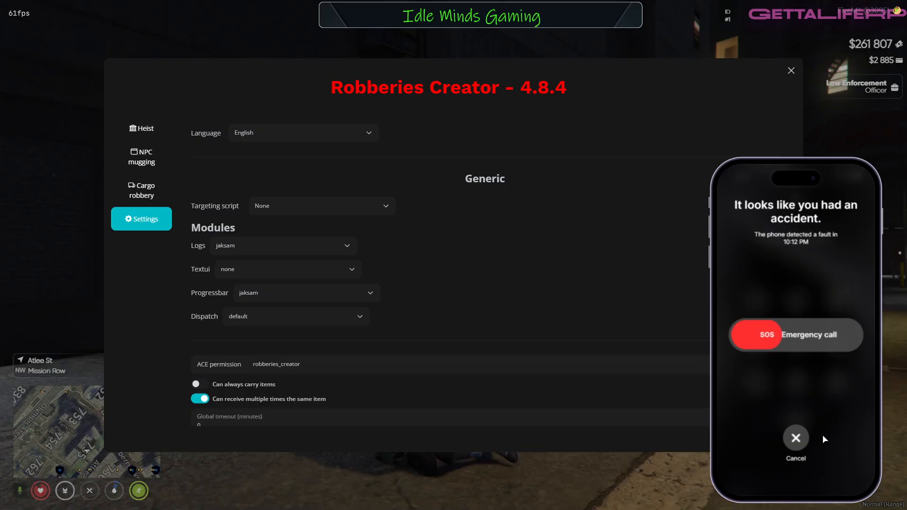
# Dismiss the phone's emergency call alert, close the Robberies Creator menu and revive the character with the /revive chat command
pyautogui.click(796, 439)
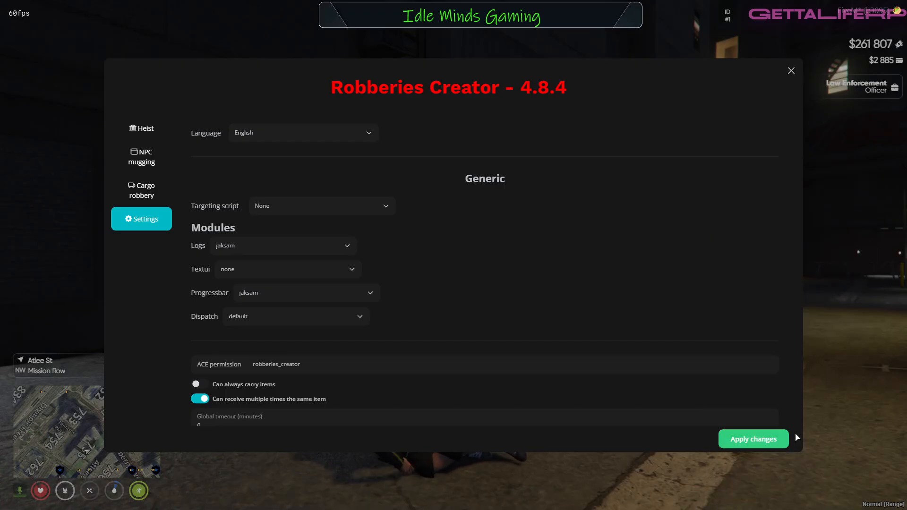
pyautogui.click(792, 72)
pyautogui.write('t')
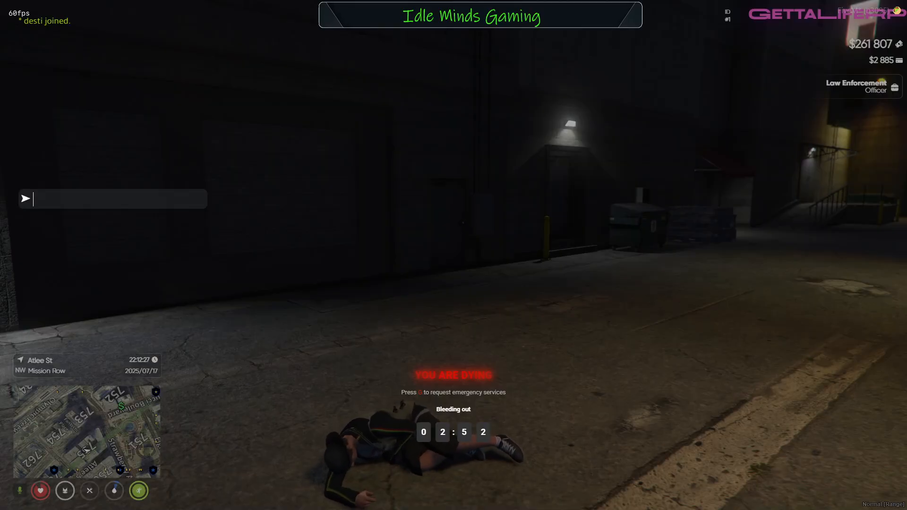
pyautogui.write('/revive')
pyautogui.press('Return')
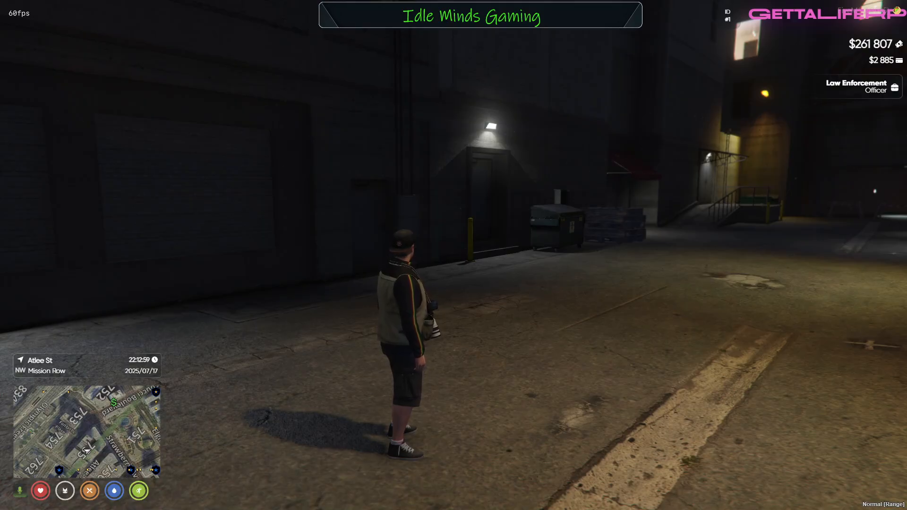
# Reopen the Robberies Creator menu by reusing the earlier /robberiescreator chat command and capture a screenshot of the menu area
pyautogui.press('t')
pyautogui.press('Up')
pyautogui.press('Up')
pyautogui.press('Return')
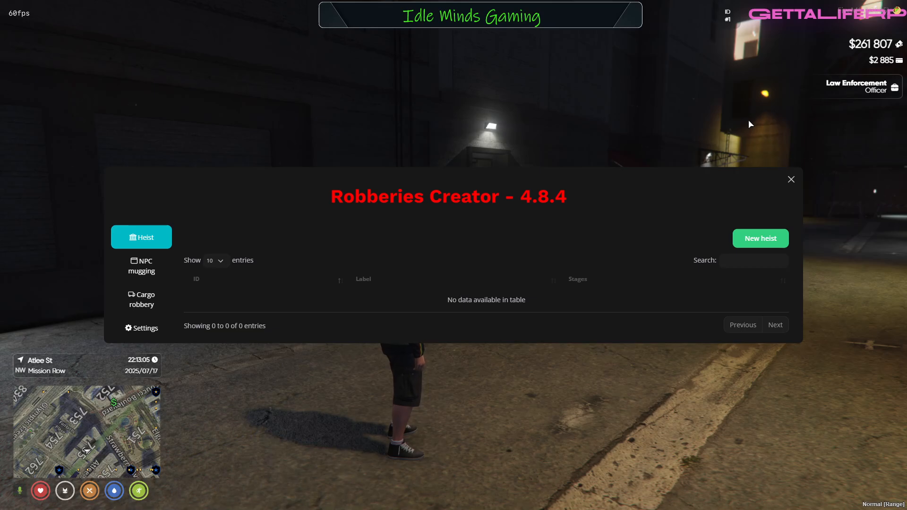
pyautogui.press('Escape')
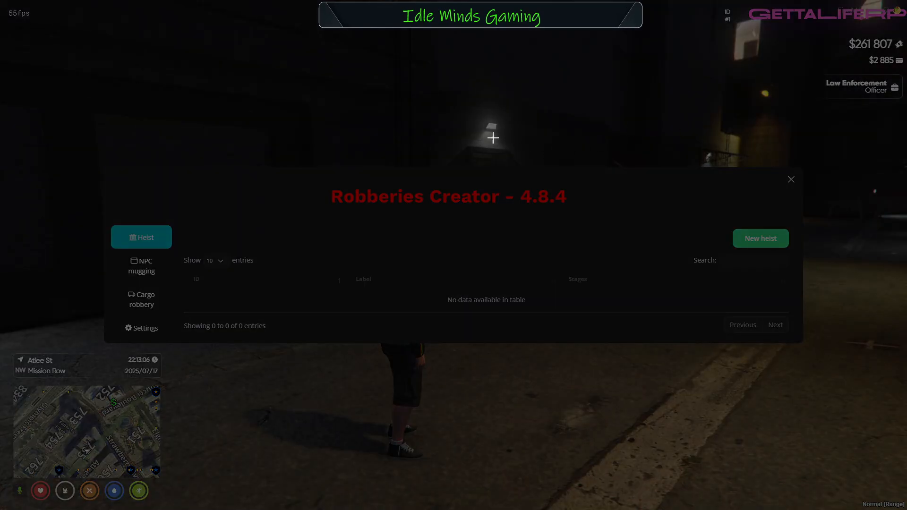
pyautogui.moveTo(81, 151); pyautogui.dragTo(836, 345)
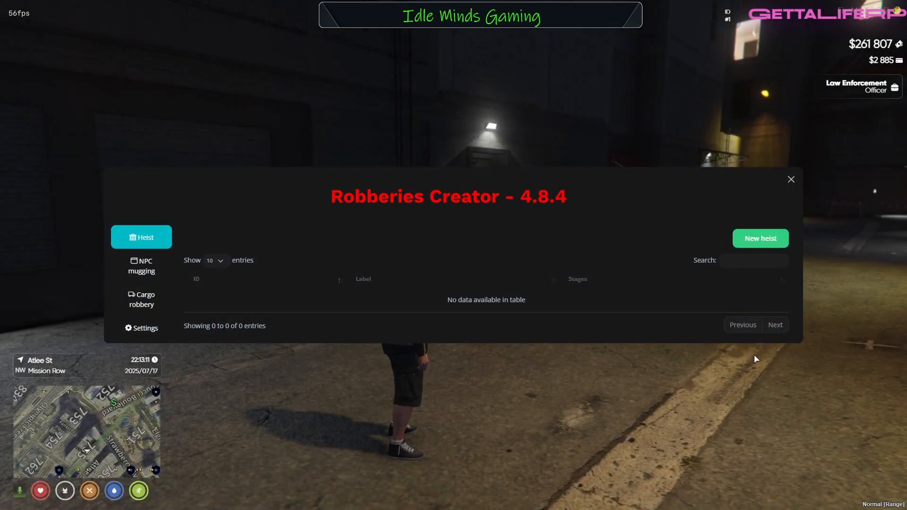